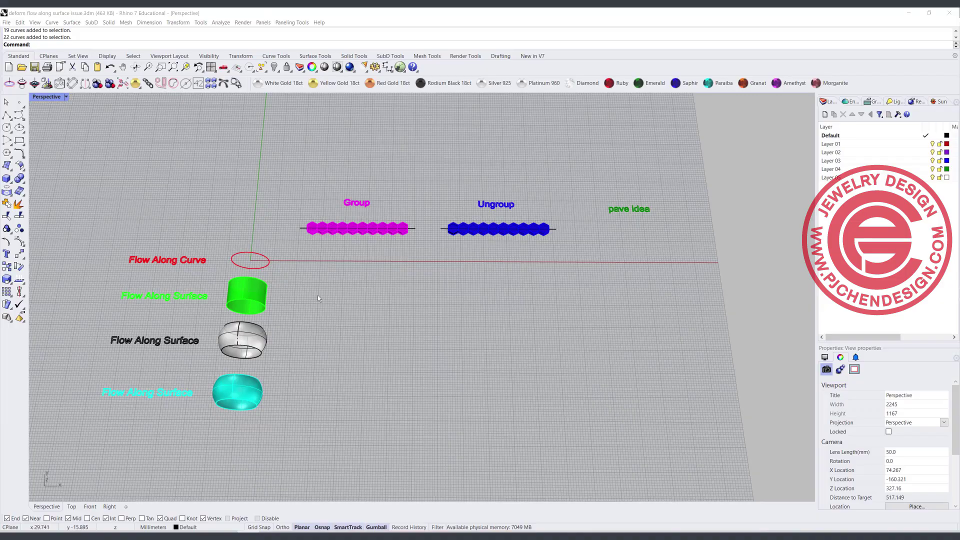
- Examine the red target circle and the green, grey and cyan target surfaces in the Perspective, Front and Top views
mouse_move(317, 295)
right_down()
mouse_move(327, 281)
mouse_move(322, 291)
right_up()
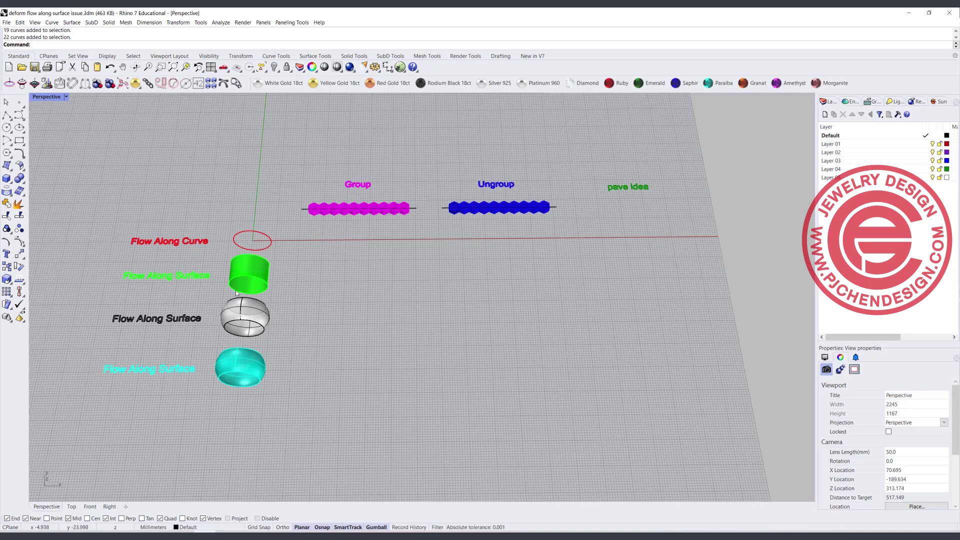
right_drag(300, 297, 302, 290)
scroll(301, 289, up, 2)
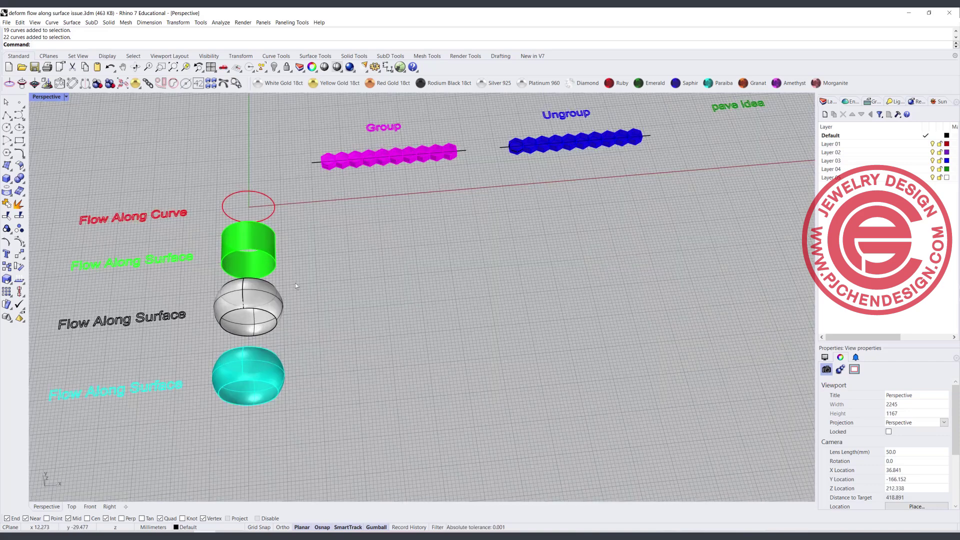
shift+right_drag(285, 250, 361, 243)
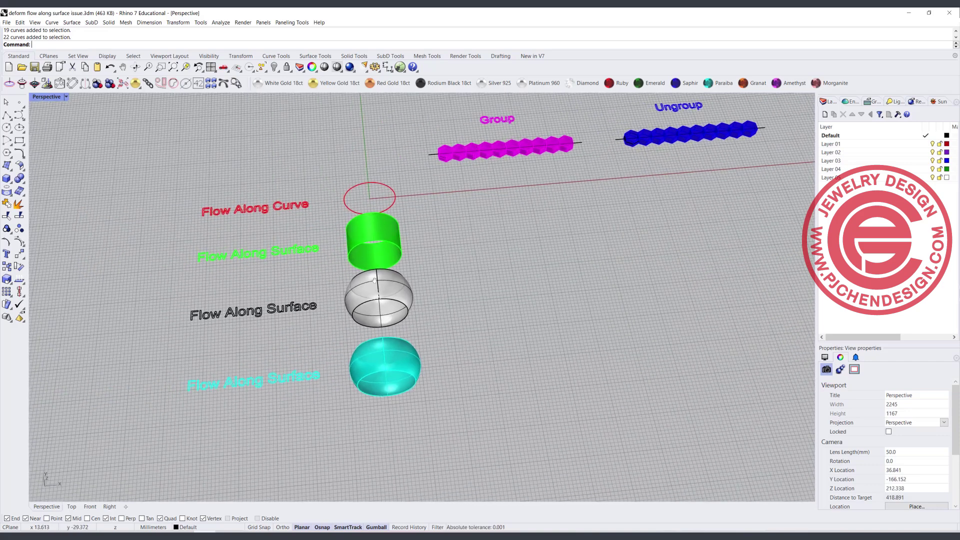
click(363, 183)
double_click(43, 96)
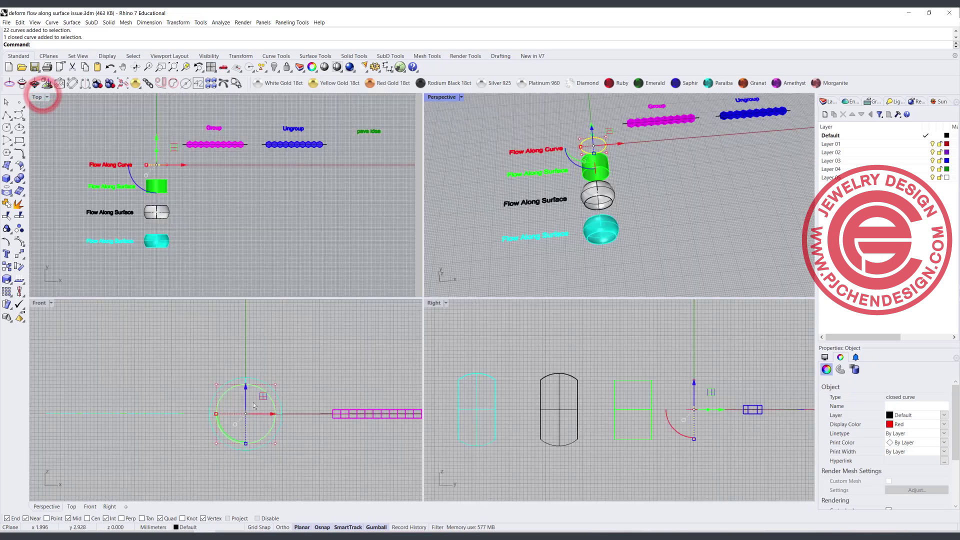
scroll(256, 385, up, 2)
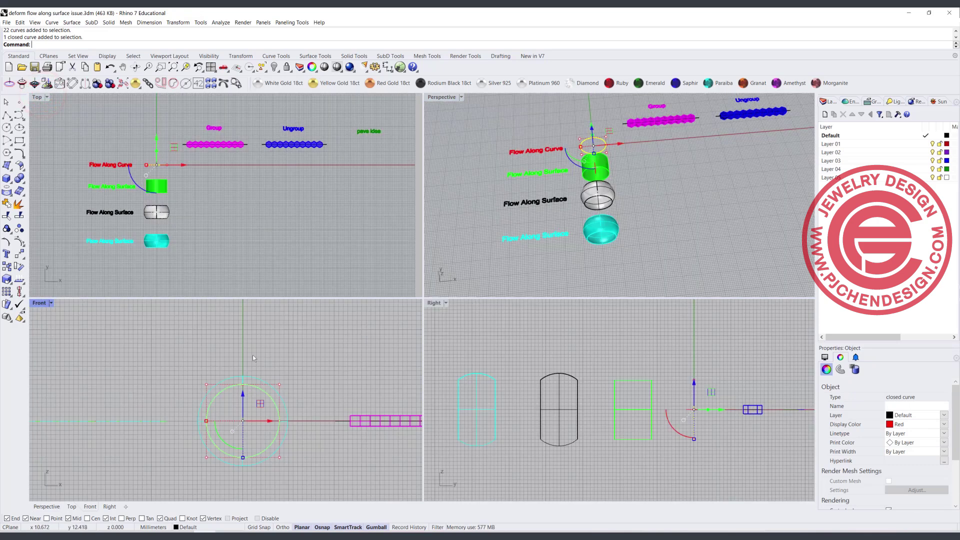
double_click(38, 97)
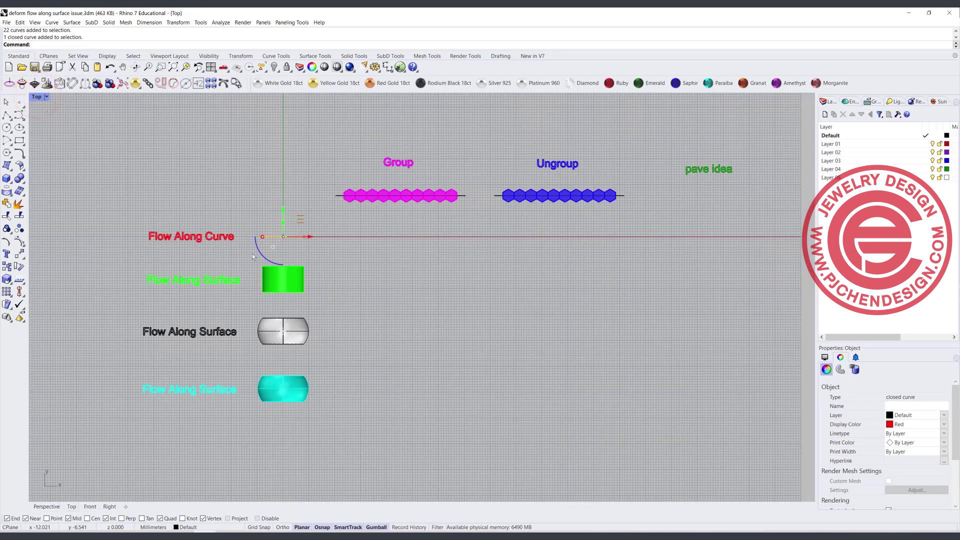
click(337, 279)
click(187, 318)
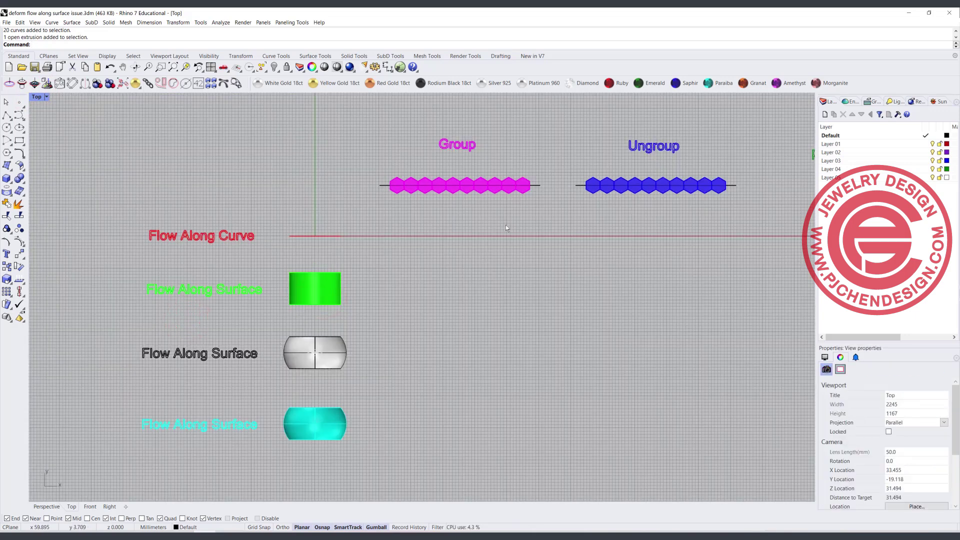
- Select the magenta hexagon row under the Group label and inspect it up close in the Top view
right_drag(505, 227, 451, 228)
click(452, 192)
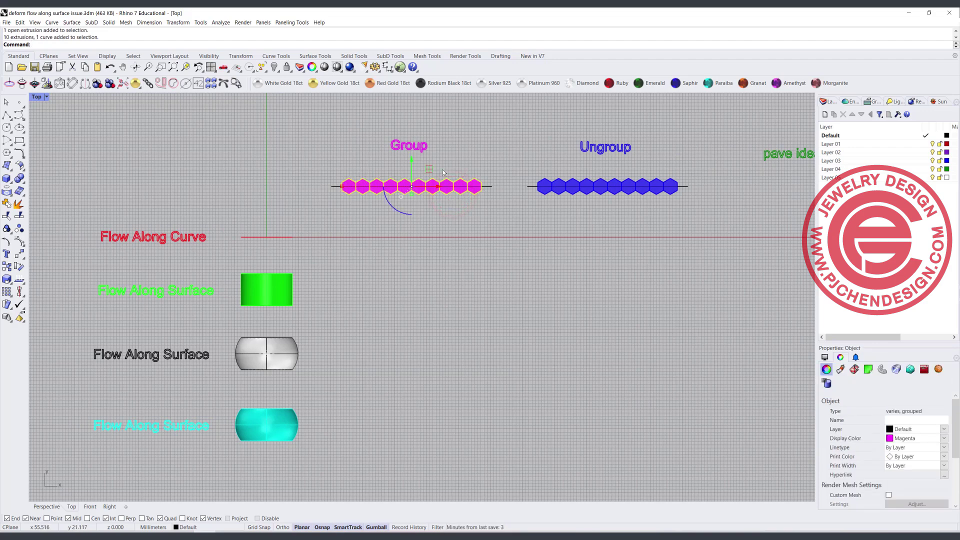
scroll(361, 200, up, 5)
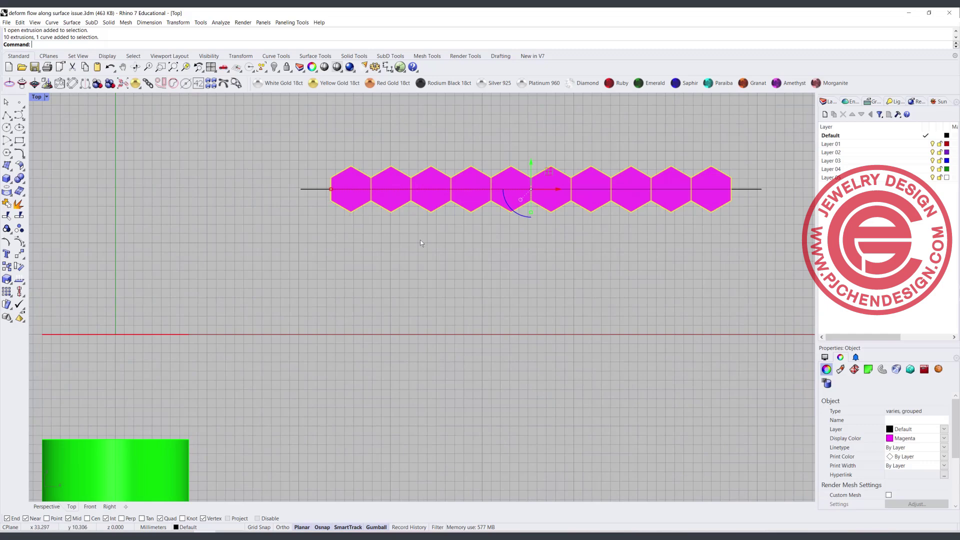
scroll(419, 243, down, 5)
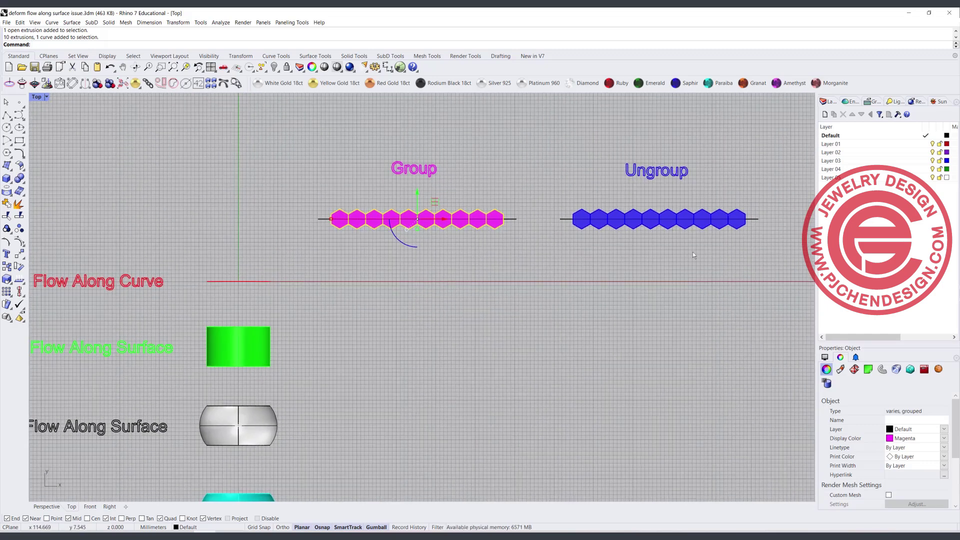
- Check the blue hexagons under the Ungroup label by selecting them one at a time along the row
right_drag(694, 255, 536, 243)
scroll(432, 223, up, 2)
click(433, 227)
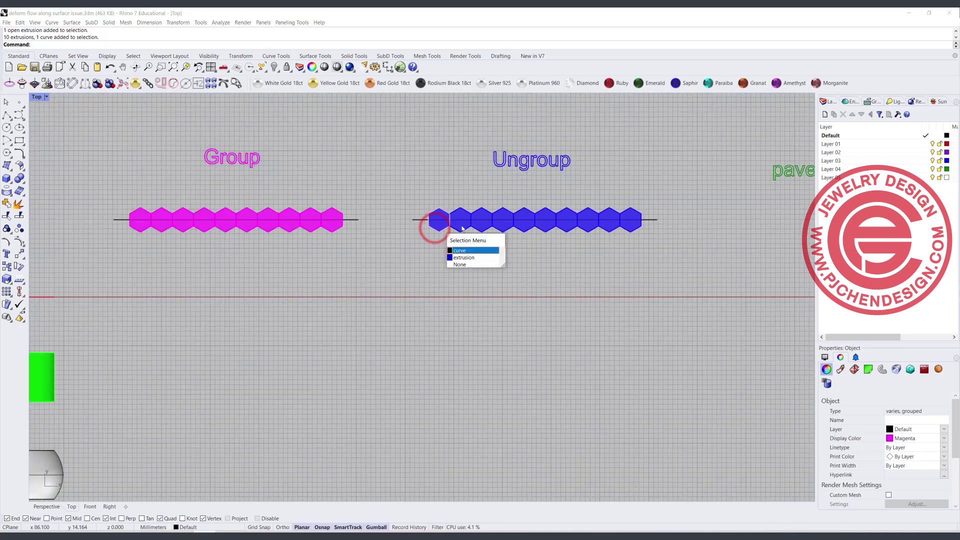
click(462, 229)
click(483, 227)
click(504, 226)
click(521, 225)
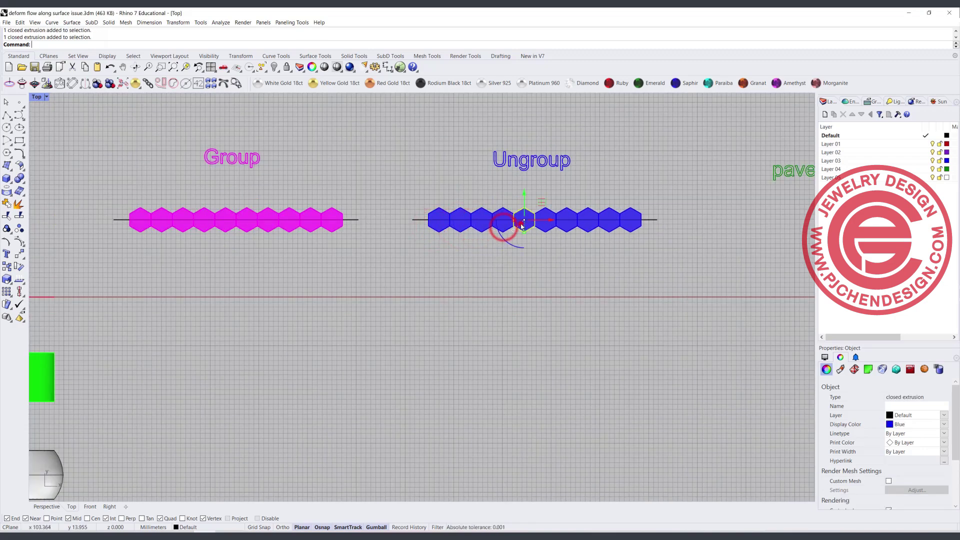
click(547, 224)
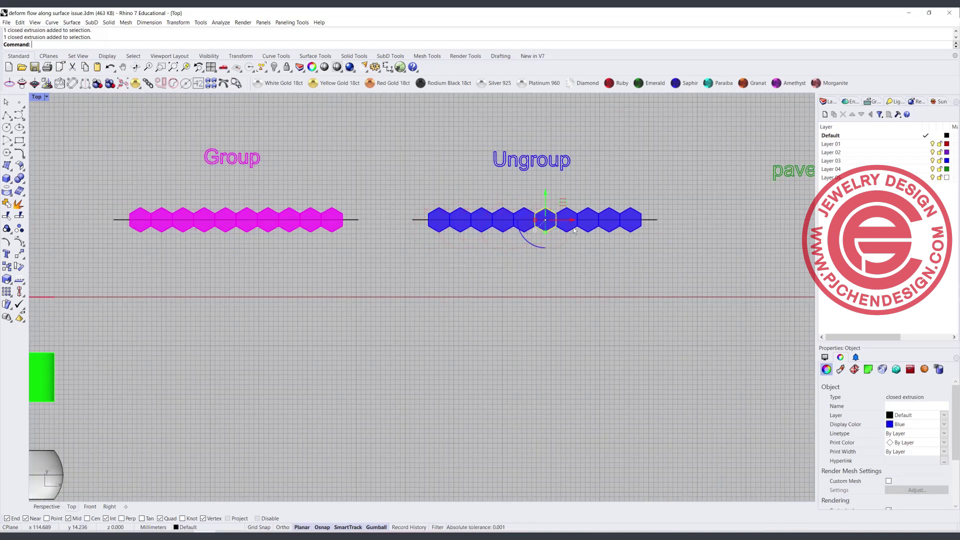
click(569, 226)
click(589, 226)
click(609, 226)
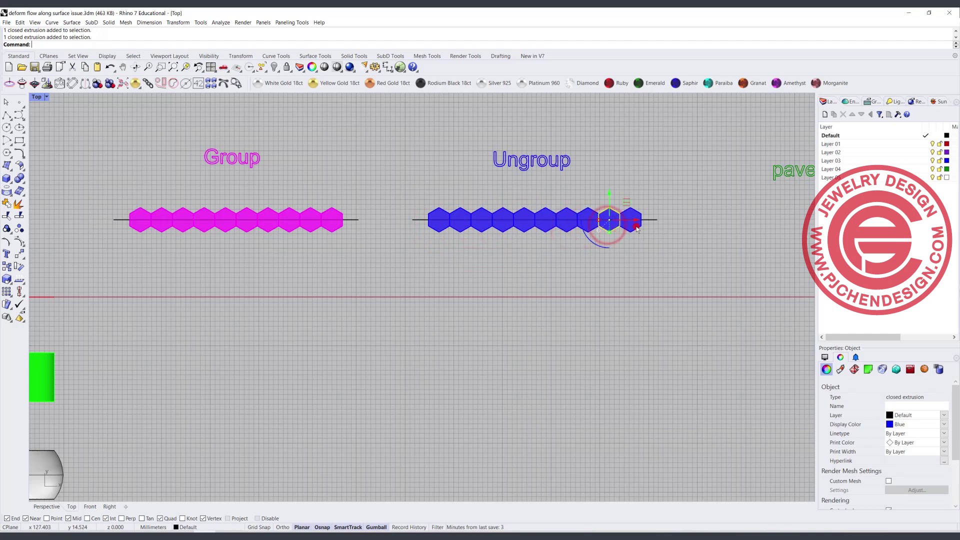
click(636, 228)
scroll(620, 260, down, 5)
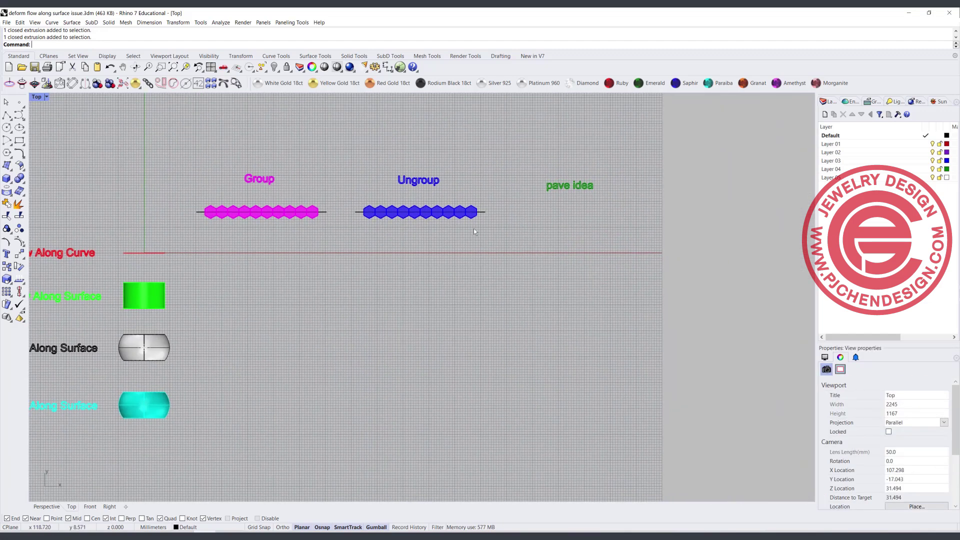
- Review the whole layout, then examine the line through the magenta hexagons and the red target circle in the Perspective view
scroll(559, 205, up, 3)
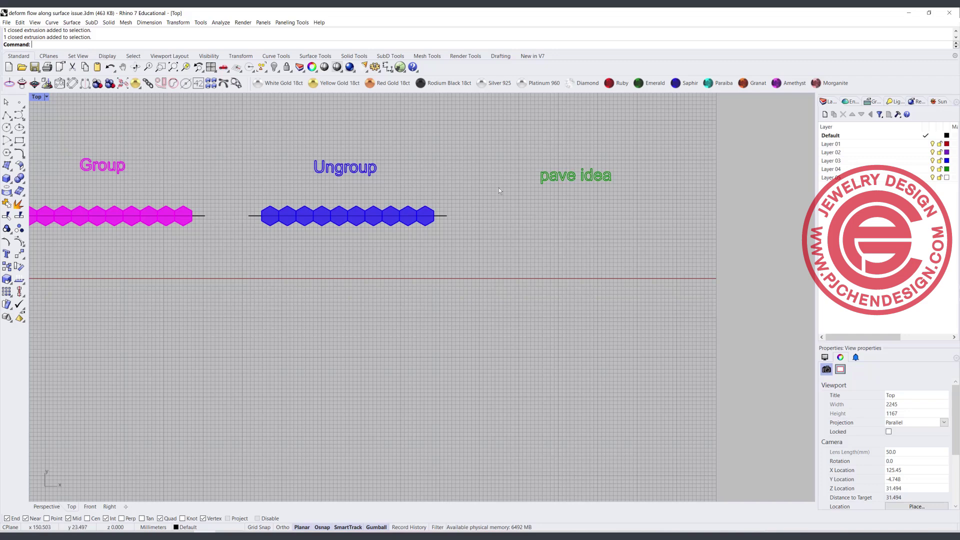
scroll(564, 203, down, 8)
right_drag(322, 222, 410, 214)
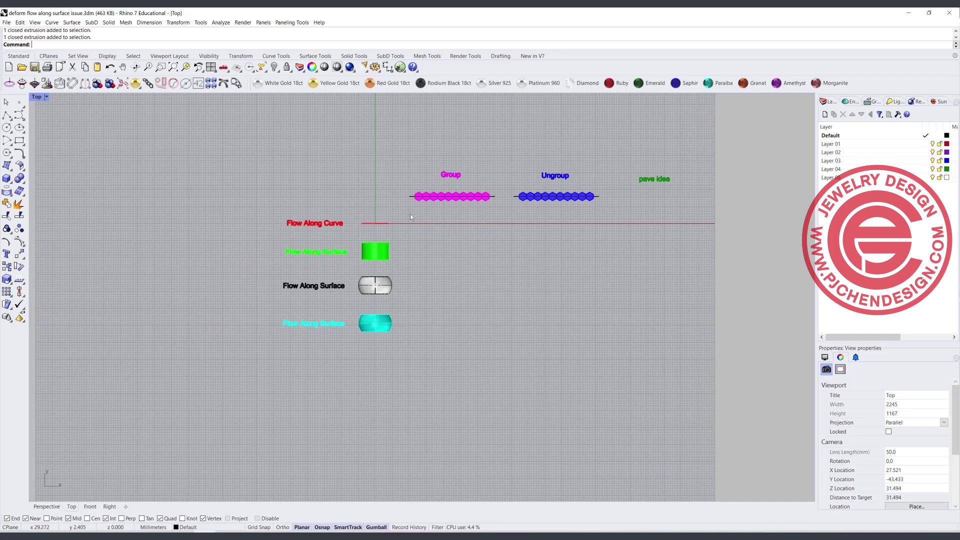
double_click(38, 98)
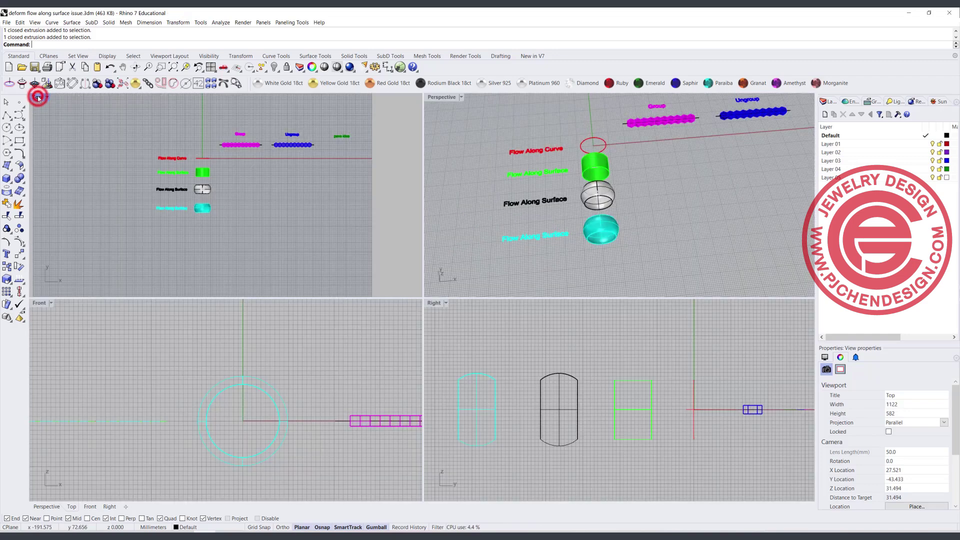
double_click(440, 97)
right_drag(448, 243, 442, 207)
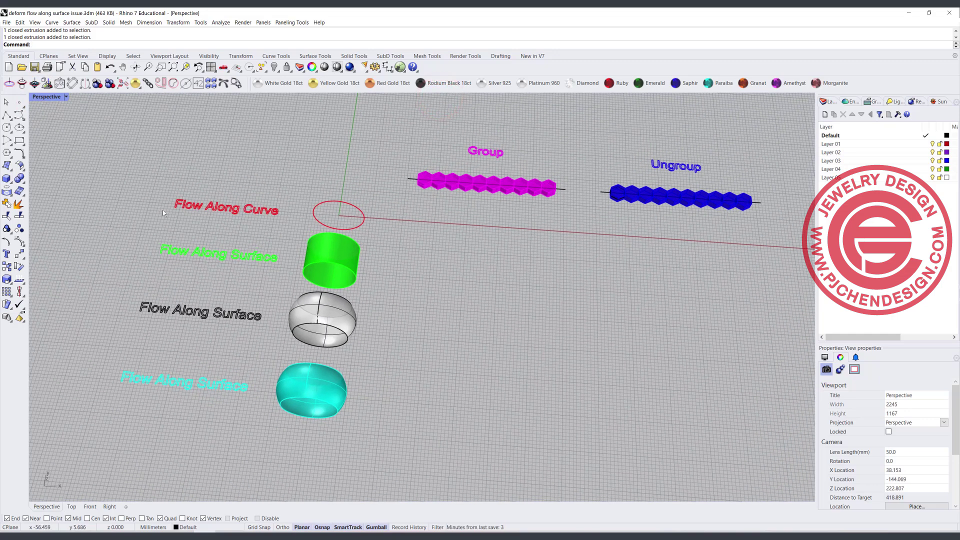
click(409, 180)
scroll(409, 180, up, 4)
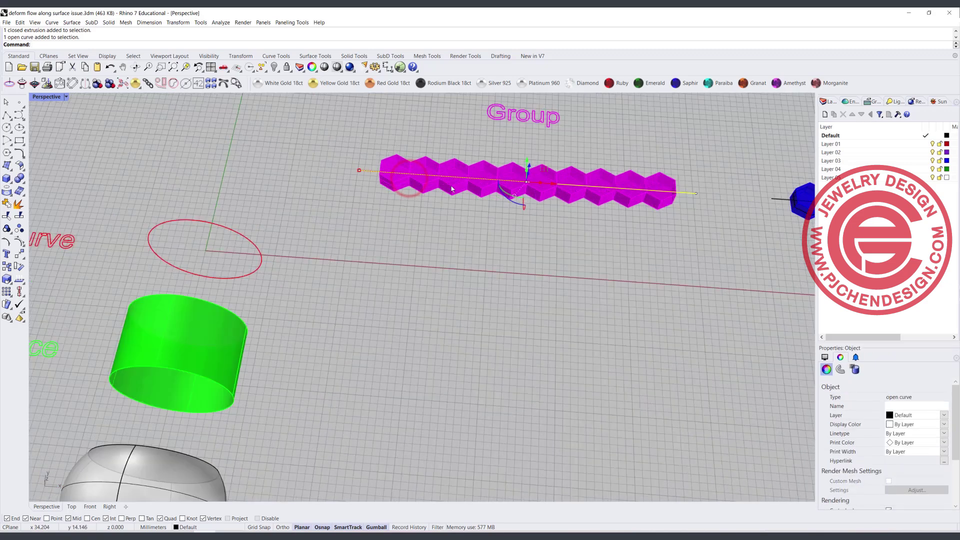
click(249, 242)
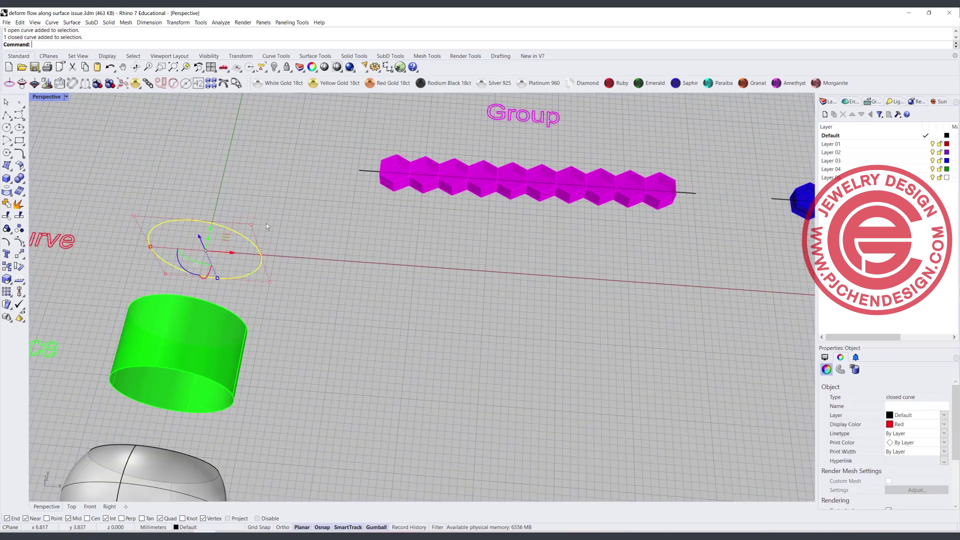
click(332, 238)
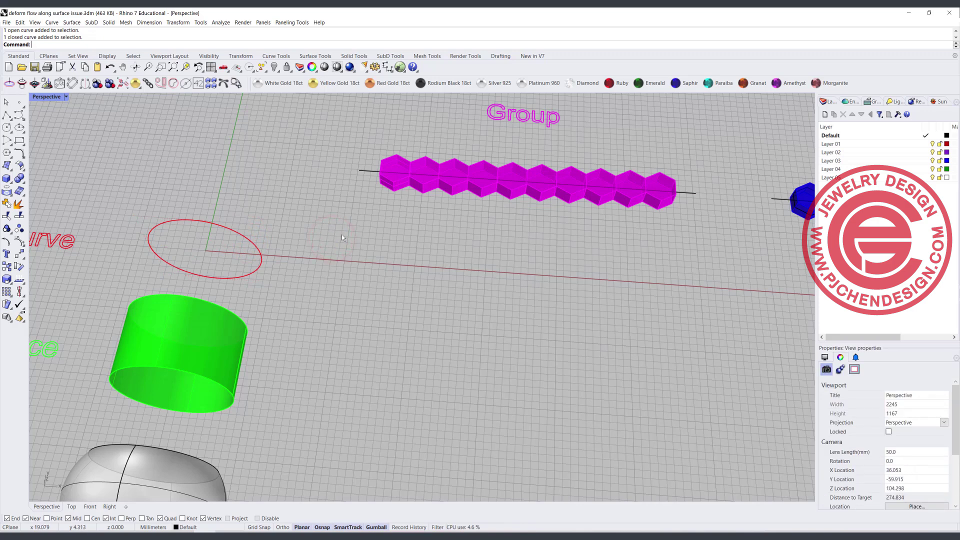
- Flow the magenta hexagon group from its straight base line onto the red circle, with Copy=Yes
text(Flow)
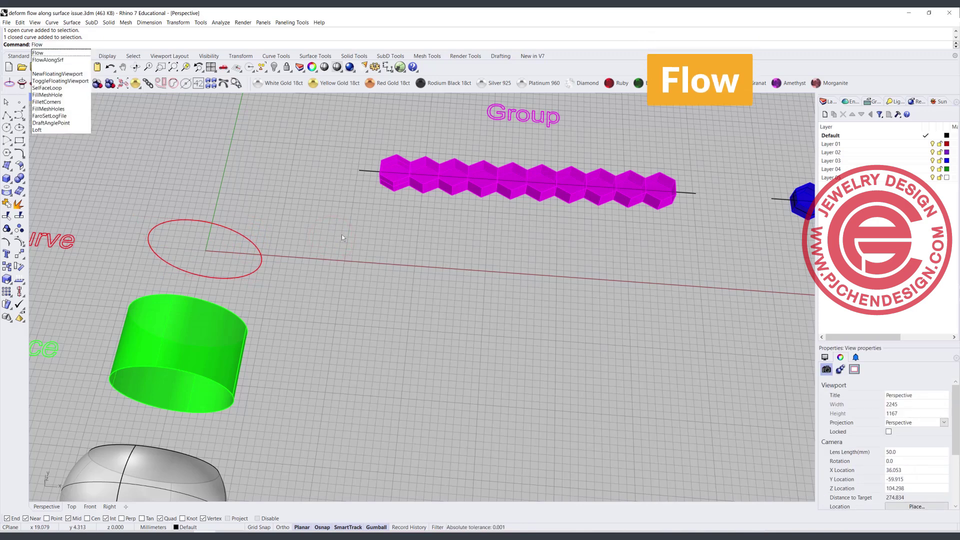
key(Return)
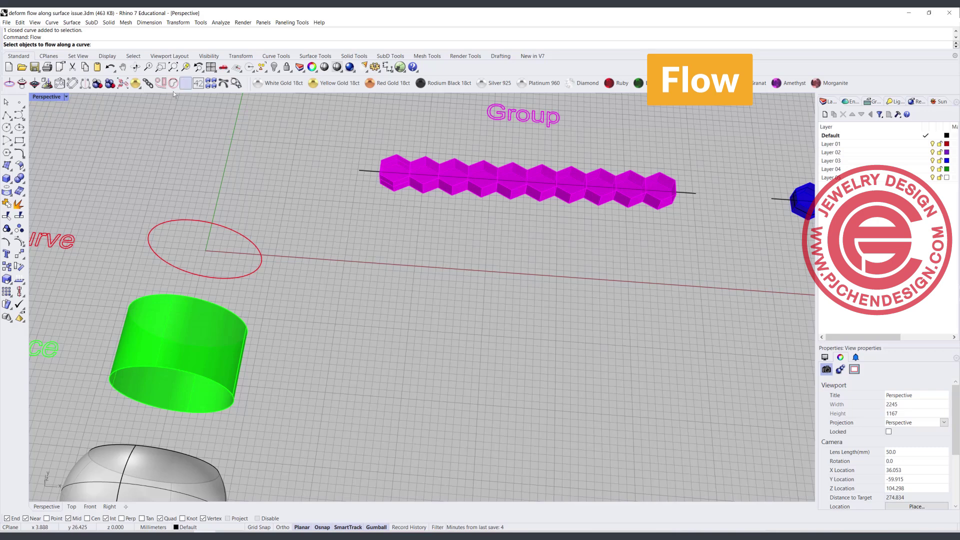
click(397, 184)
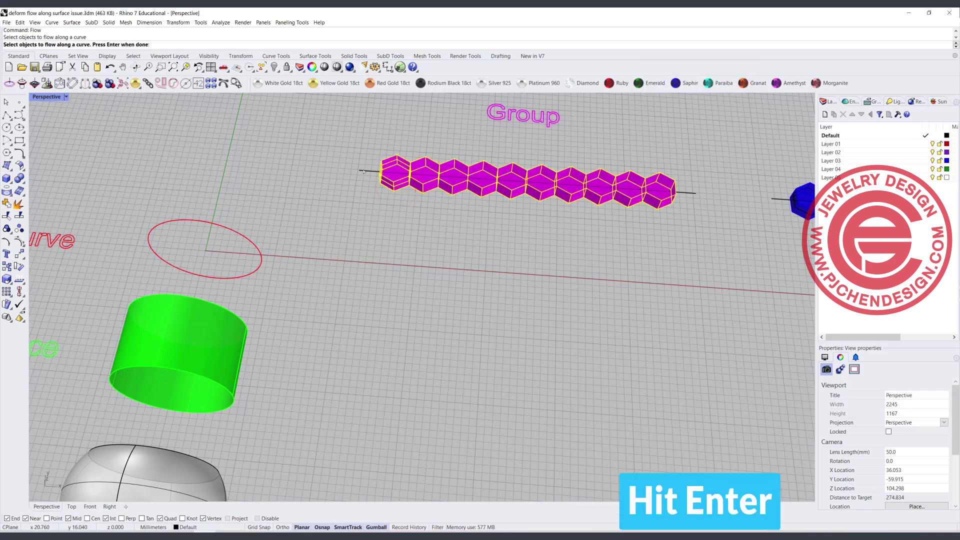
key(Return)
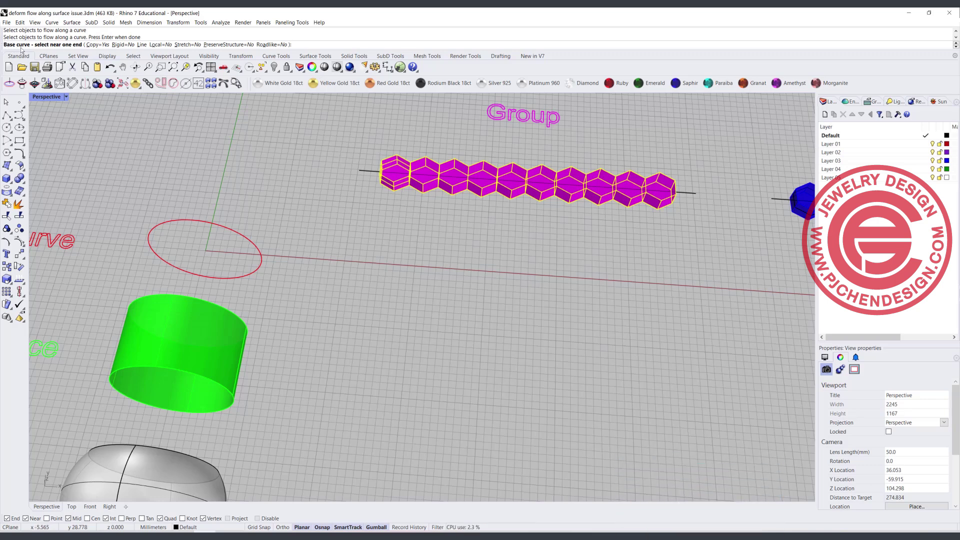
click(368, 174)
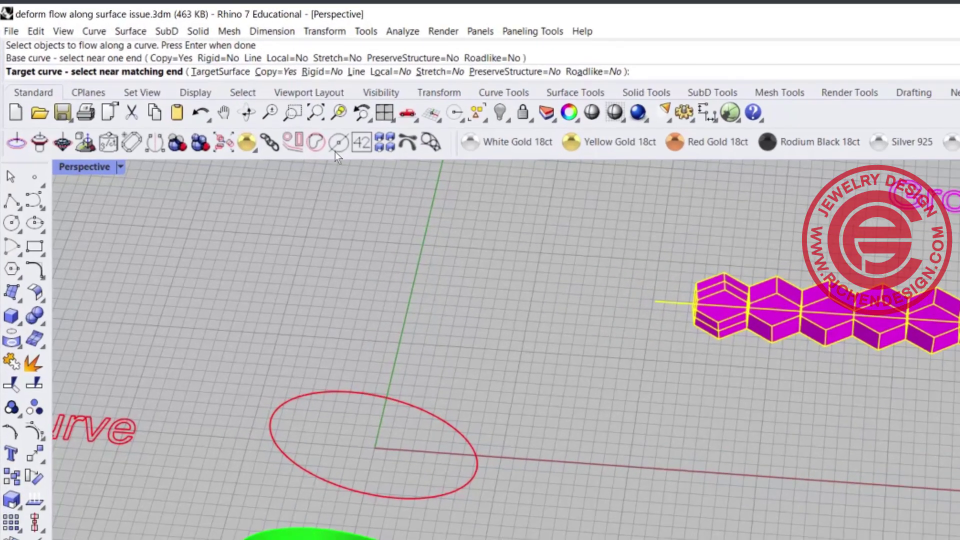
click(152, 45)
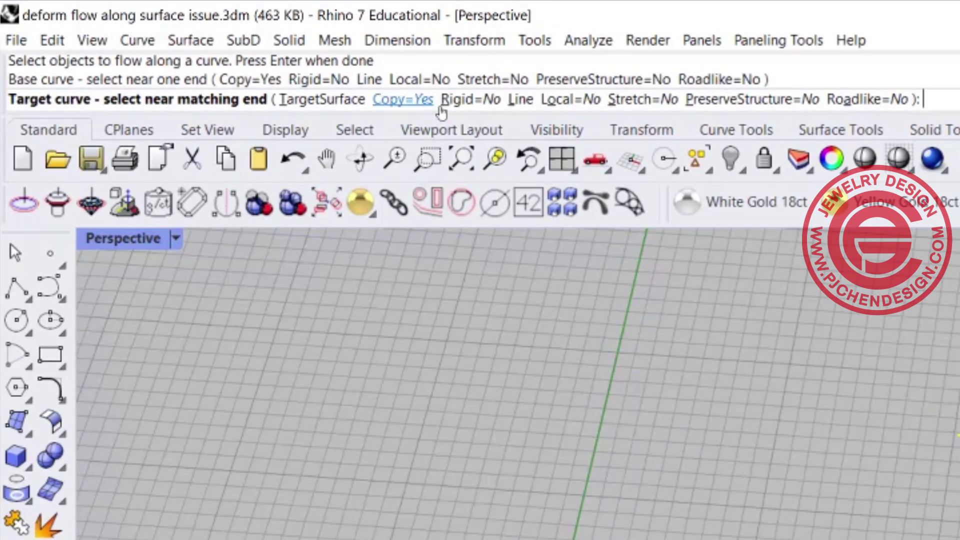
click(155, 45)
click(391, 100)
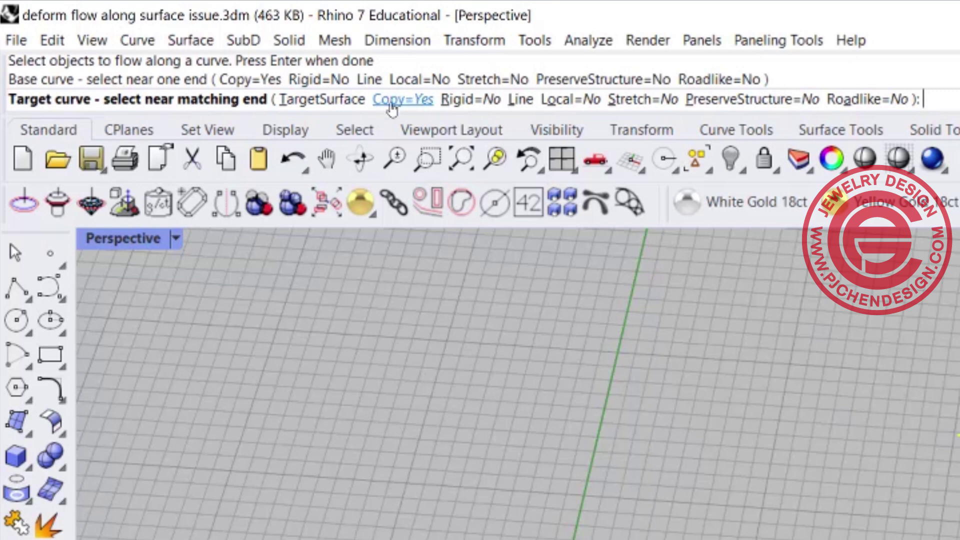
click(422, 100)
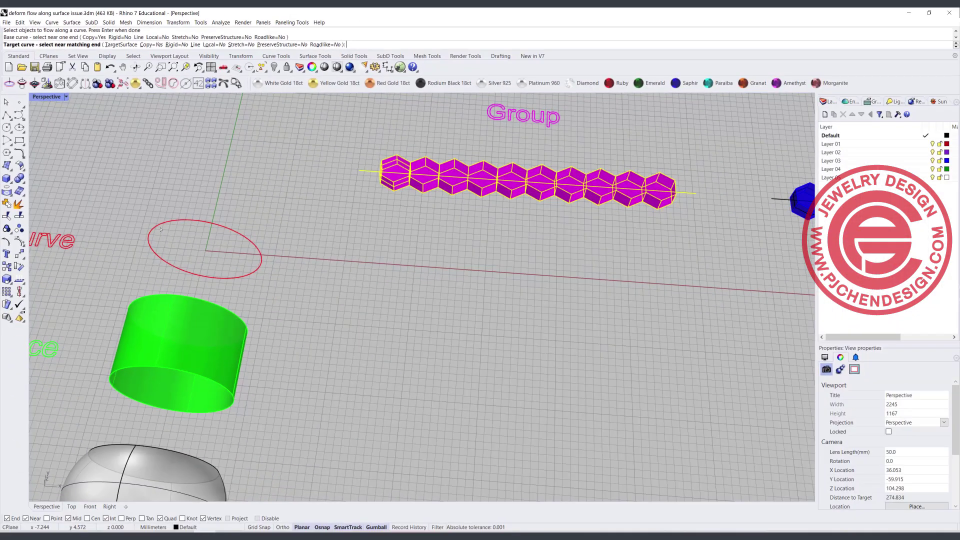
click(161, 230)
right_drag(278, 238, 370, 215)
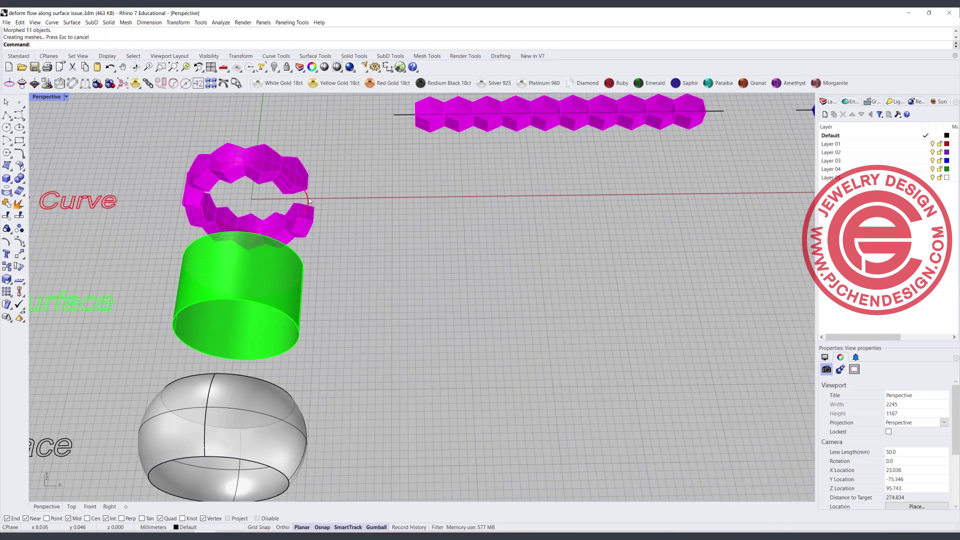
right_drag(307, 198, 245, 206)
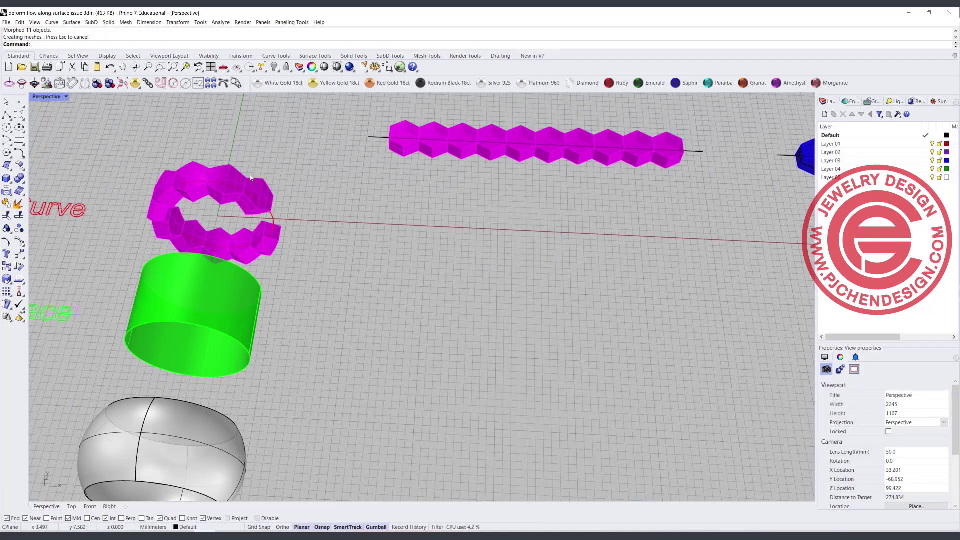
- Move the red circle out of the magenta hexagon ring to the free area beyond the red Flow Along Curve label
scroll(251, 179, down, 2)
shift+right_drag(294, 203, 525, 190)
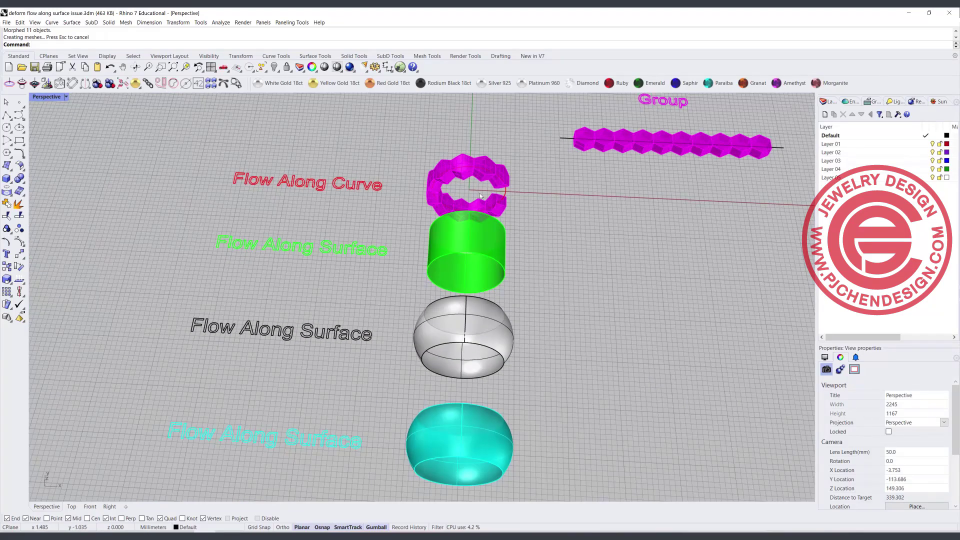
click(505, 193)
drag(505, 192, 161, 188)
scroll(412, 242, down, 3)
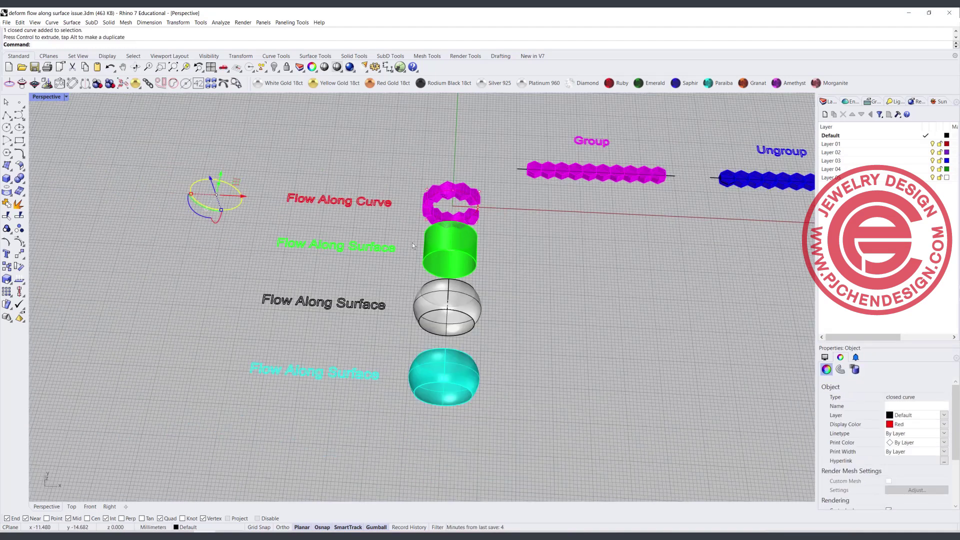
shift+right_drag(412, 242, 349, 258)
click(499, 254)
- Flow the magenta hexagon group from its base line onto the red circle beyond the Flow Along Curve label, with Copy=Yes, Rigid=Yes and RigidGroups=Yes
text(Flow)
key(Return)
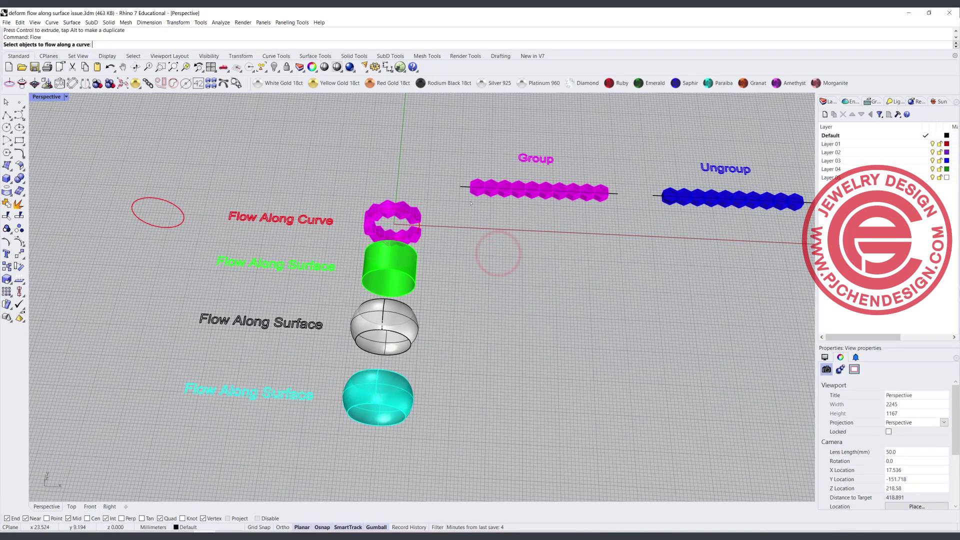
click(474, 190)
key(Return)
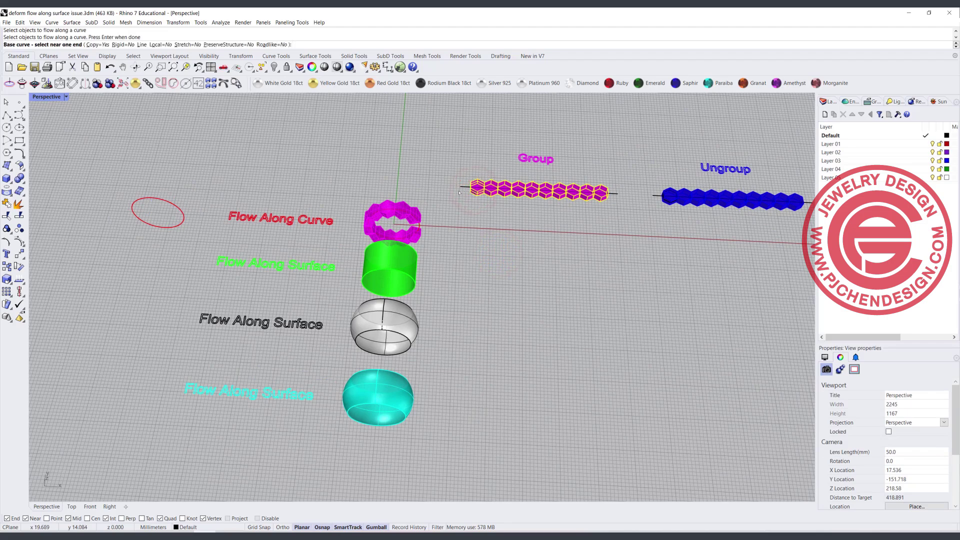
click(461, 190)
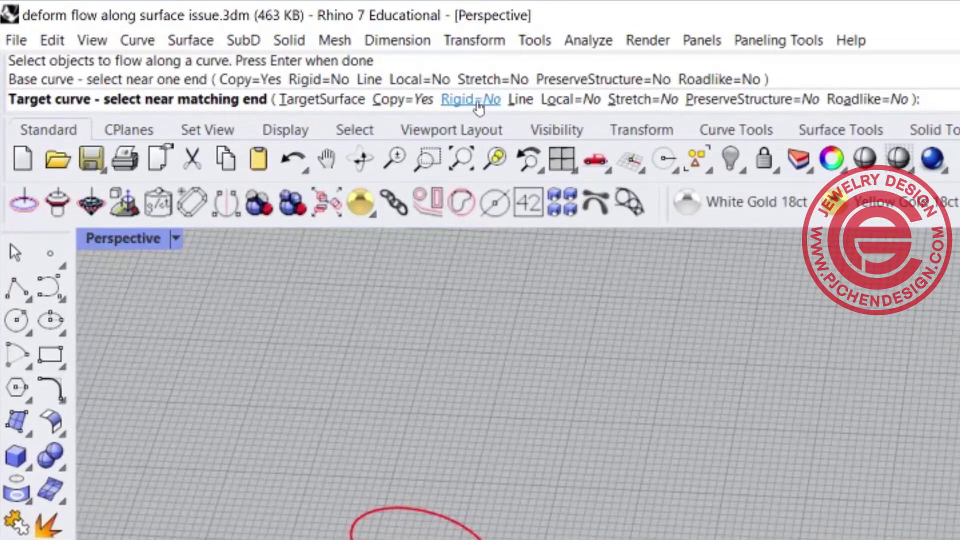
click(478, 103)
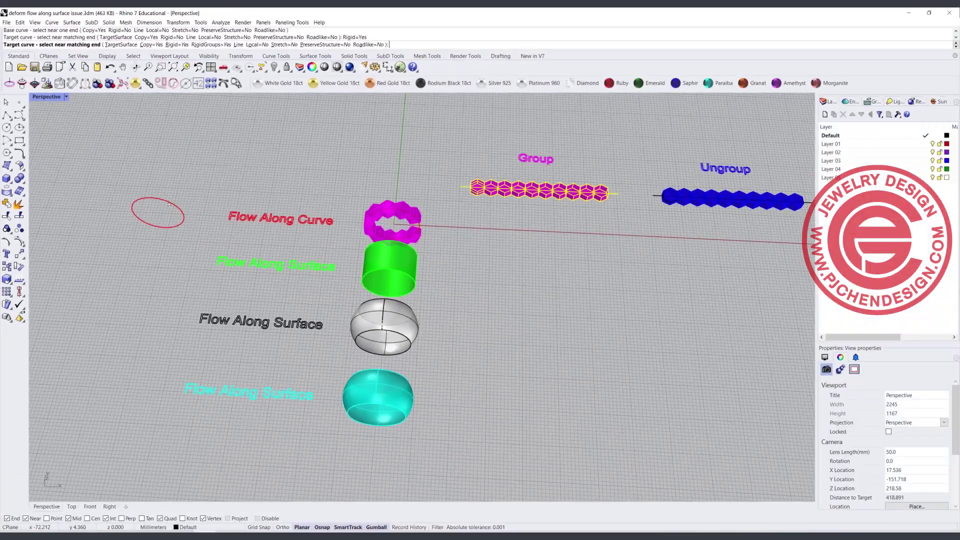
click(425, 506)
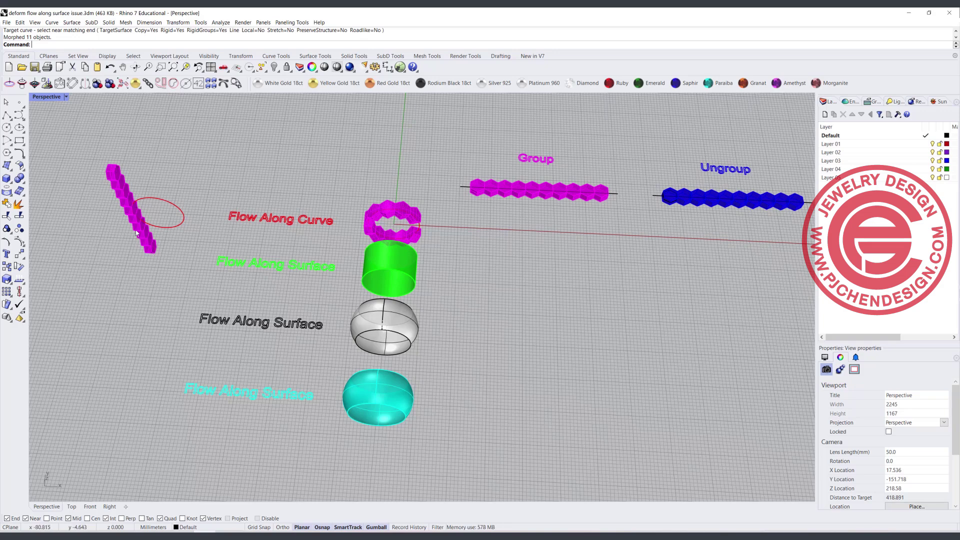
- Examine the rigid magenta result by selecting it beside the red circle, and compare it with the hexagon ring at the origin
right_drag(179, 219, 207, 206)
scroll(223, 202, up, 4)
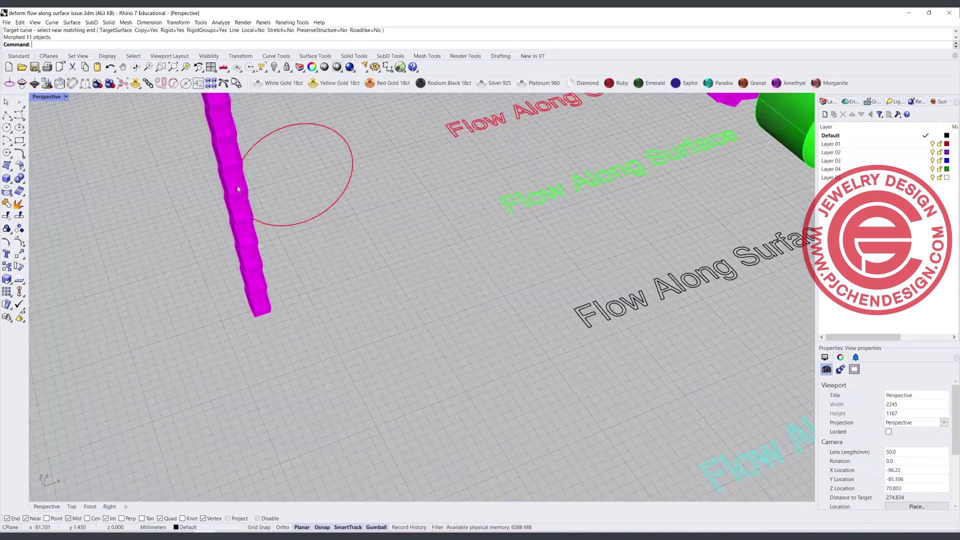
scroll(238, 189, down, 2)
shift+right_drag(264, 223, 274, 276)
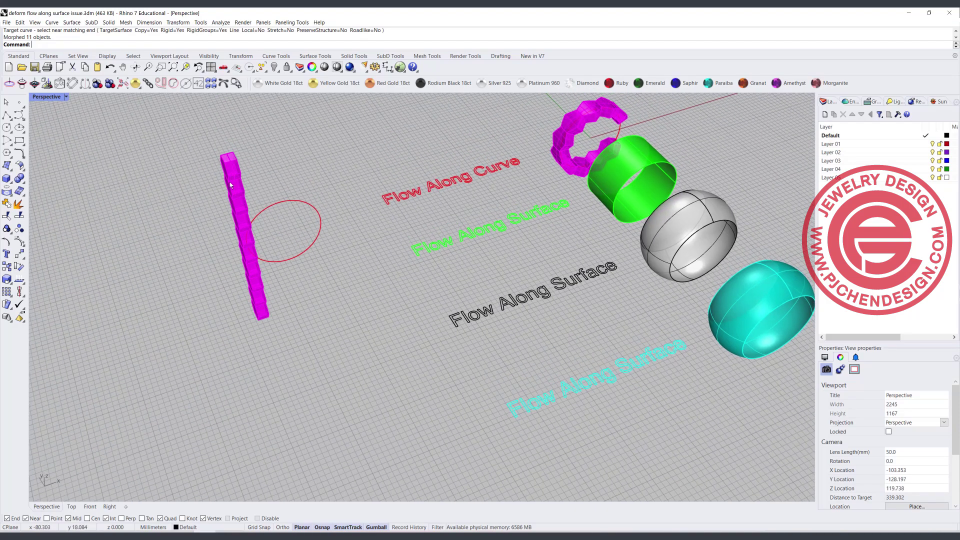
click(231, 178)
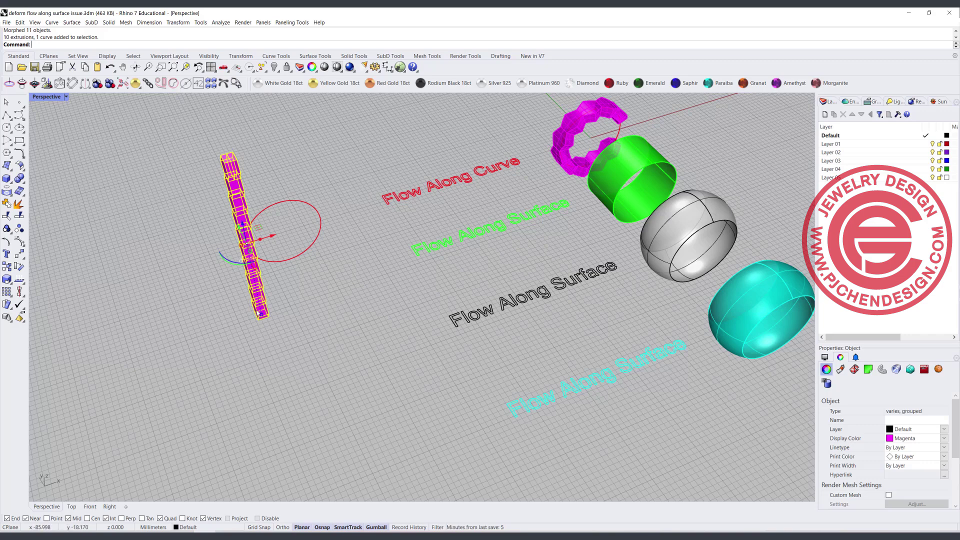
click(215, 271)
scroll(575, 199, down, 5)
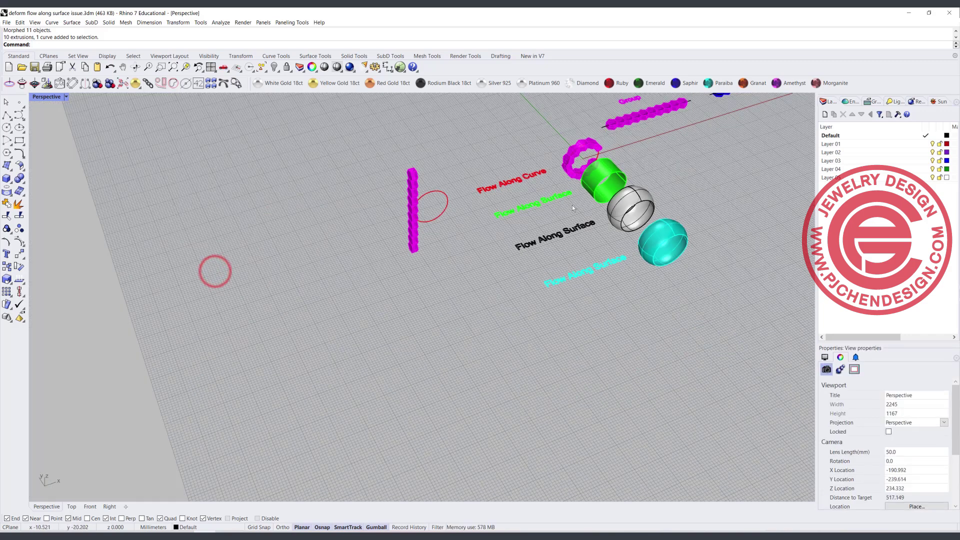
shift+right_drag(572, 205, 420, 253)
scroll(461, 184, up, 5)
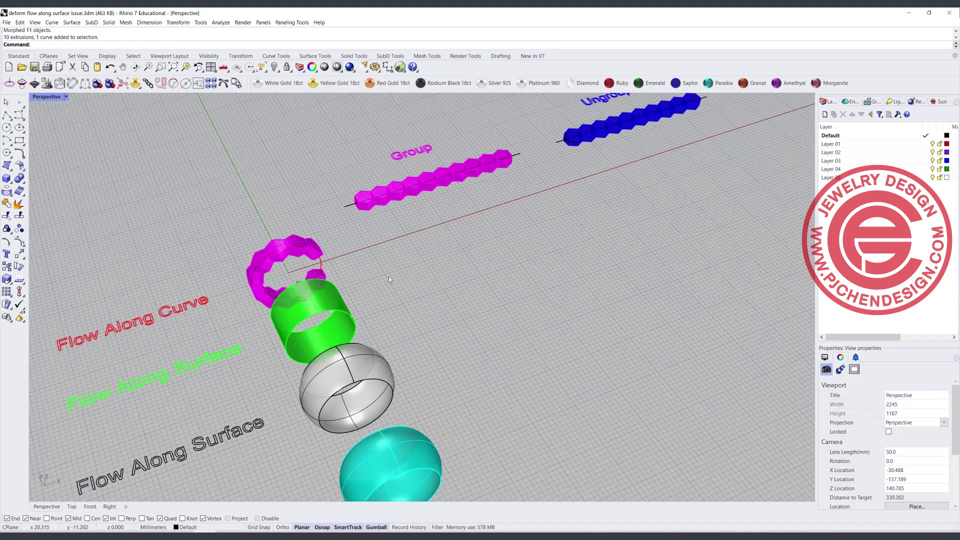
scroll(389, 264, down, 2)
right_drag(381, 269, 384, 256)
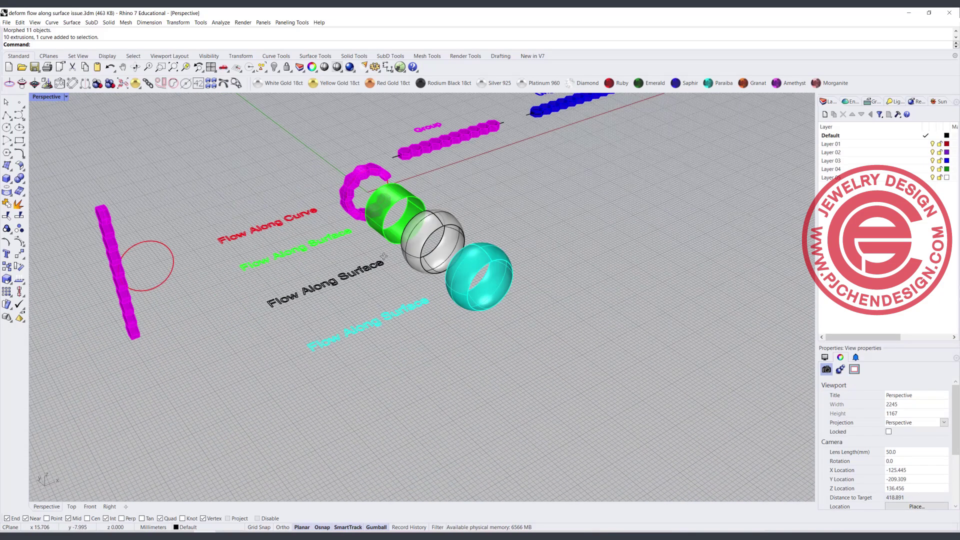
scroll(367, 186, up, 2)
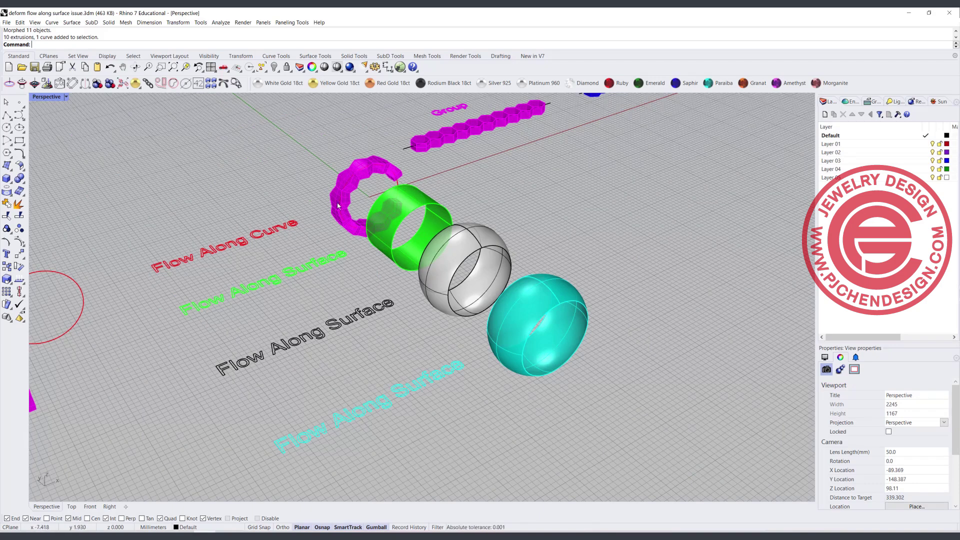
- Move the rigid magenta row and its red circle beneath the Group row, and place a copy of the circle beneath the Ungroup row
scroll(338, 206, down, 4)
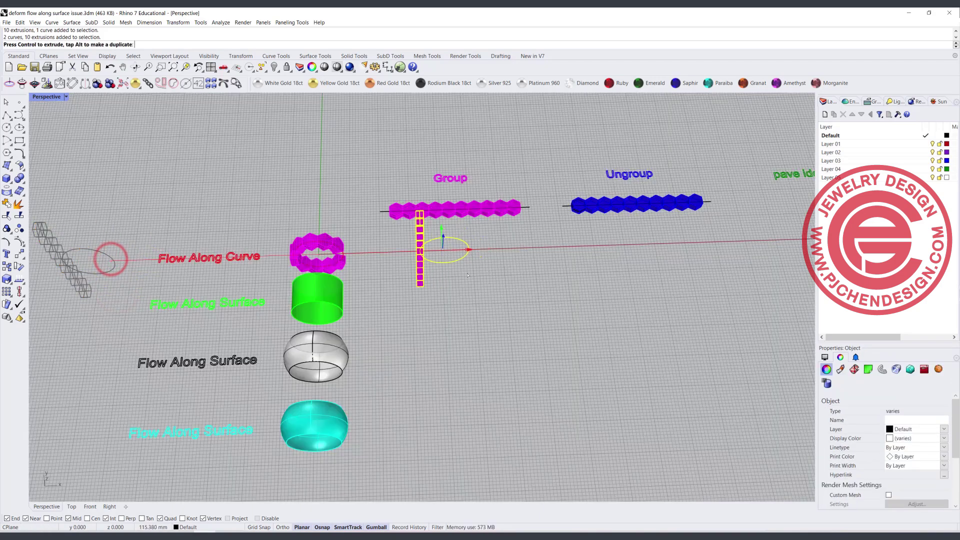
click(506, 287)
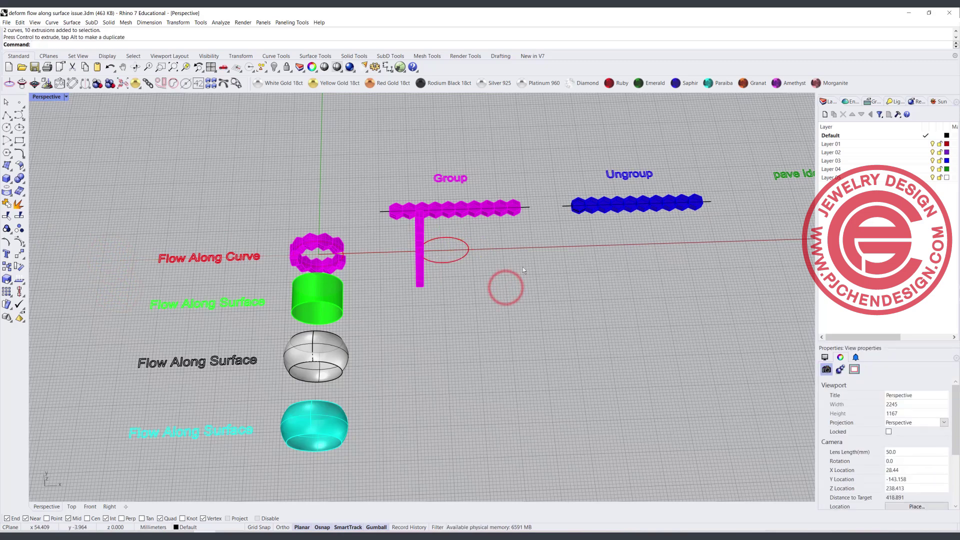
scroll(589, 254, down, 3)
right_drag(533, 254, 523, 252)
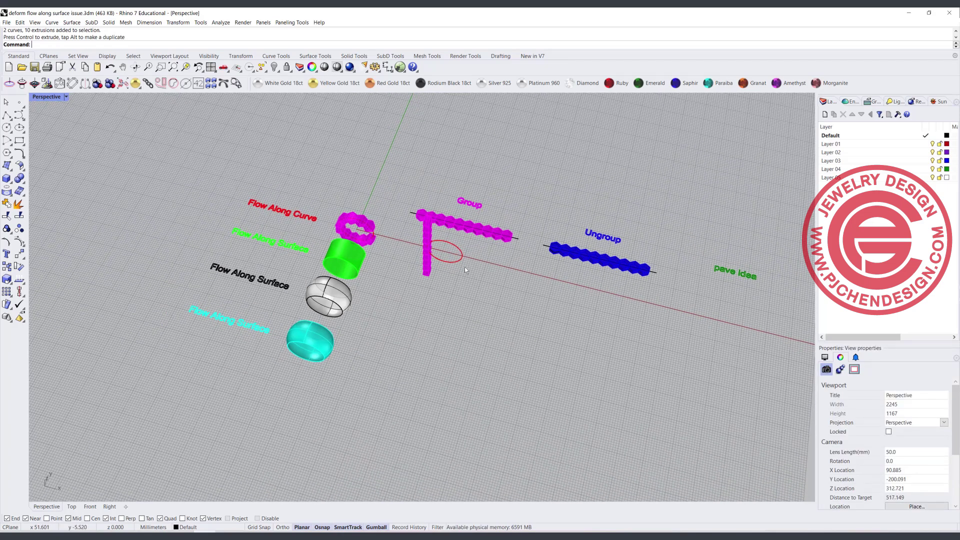
drag(461, 257, 616, 297)
click(611, 332)
- Check individual blue hexagons in the straight Ungroup row by selecting them one at a time
scroll(603, 277, up, 2)
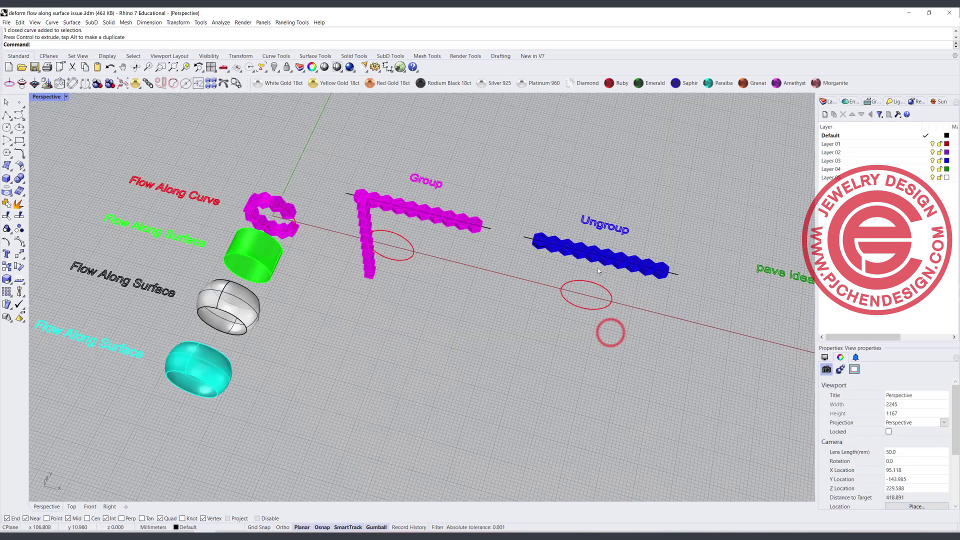
scroll(550, 262, up, 3)
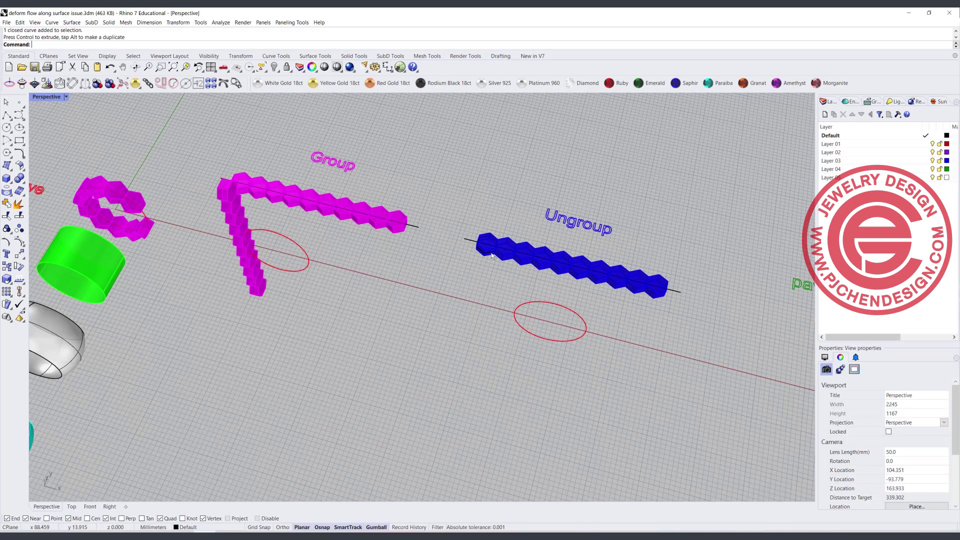
click(491, 255)
drag(491, 256, 544, 273)
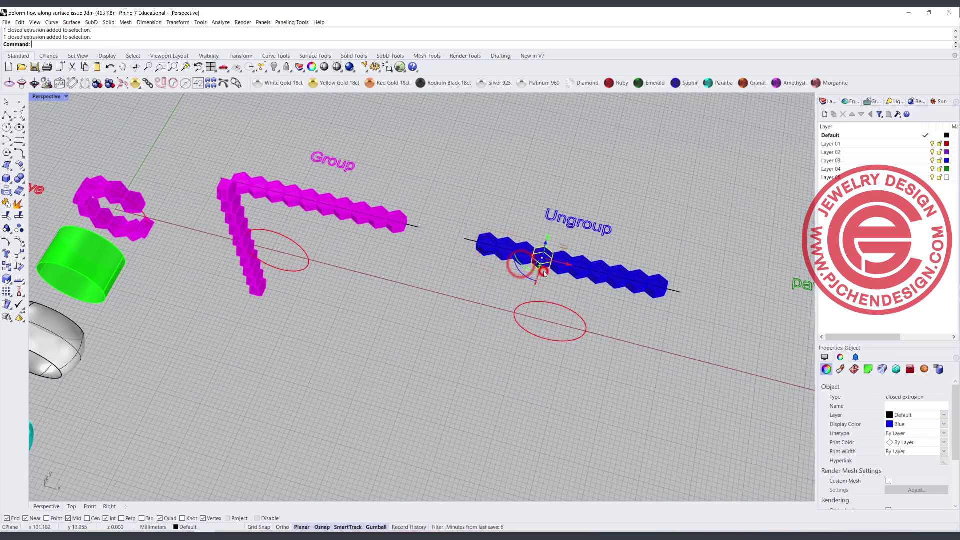
click(588, 301)
- Flow the ungrouped blue hexagons from their base line onto the red circle beneath the Ungroup row, with Copy=Yes and Rigid=No
scroll(545, 283, down, 2)
right_drag(535, 283, 535, 281)
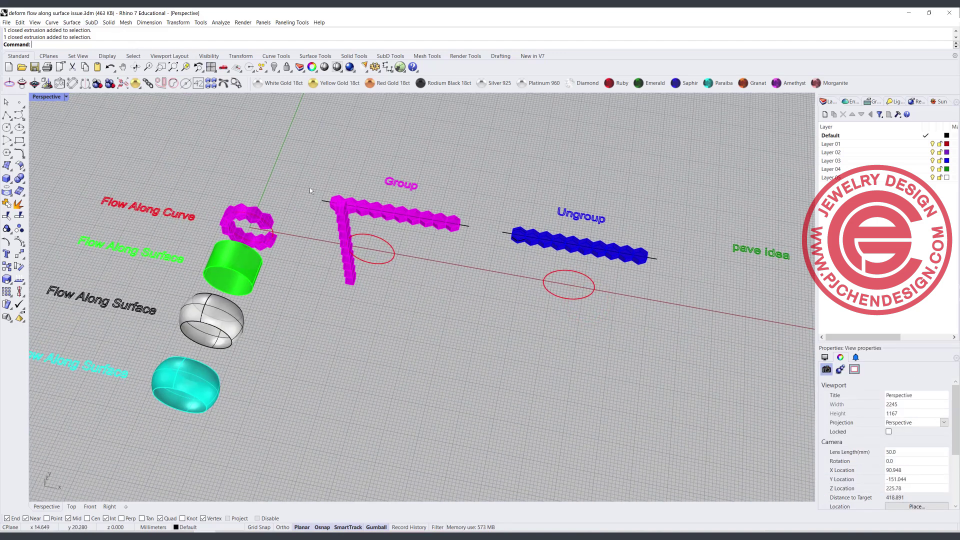
text(Flow)
key(Return)
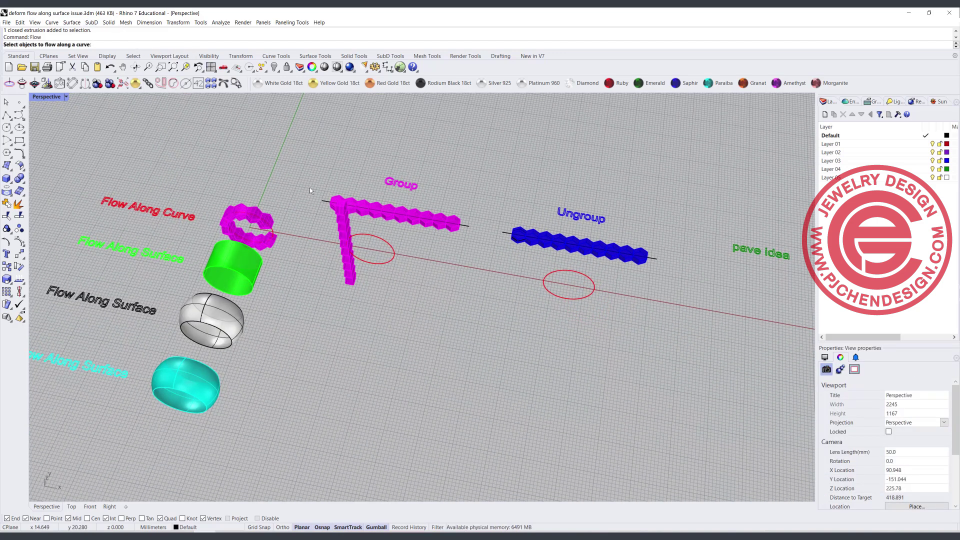
drag(504, 218, 650, 267)
key(Return)
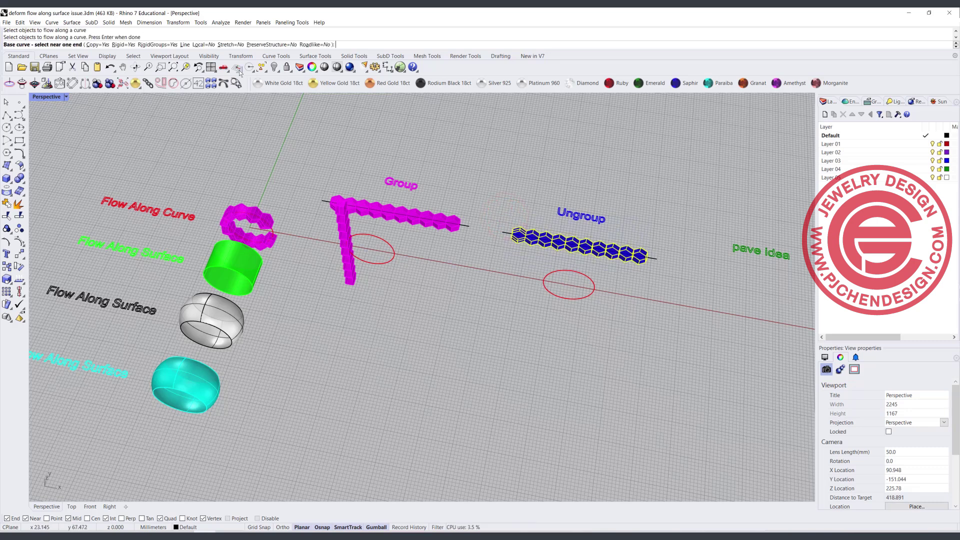
click(120, 45)
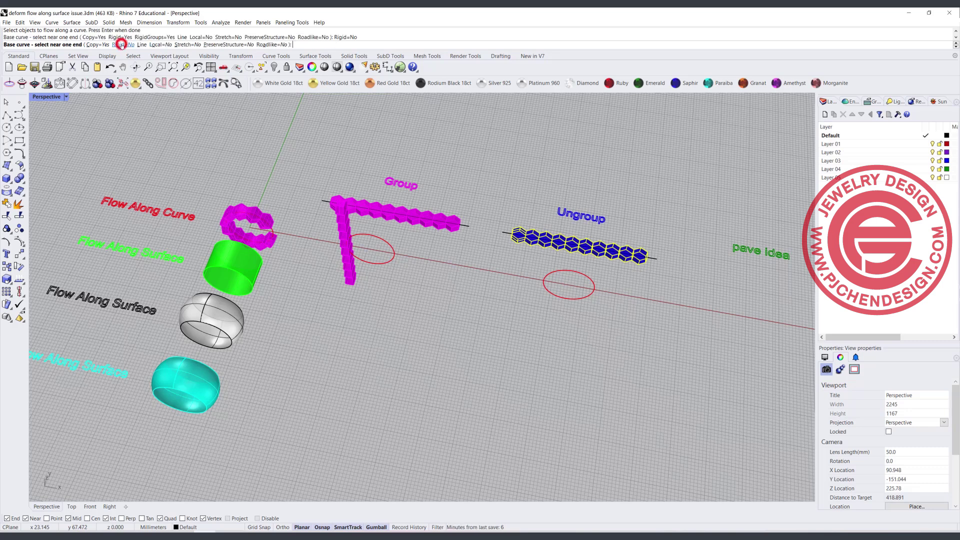
click(503, 234)
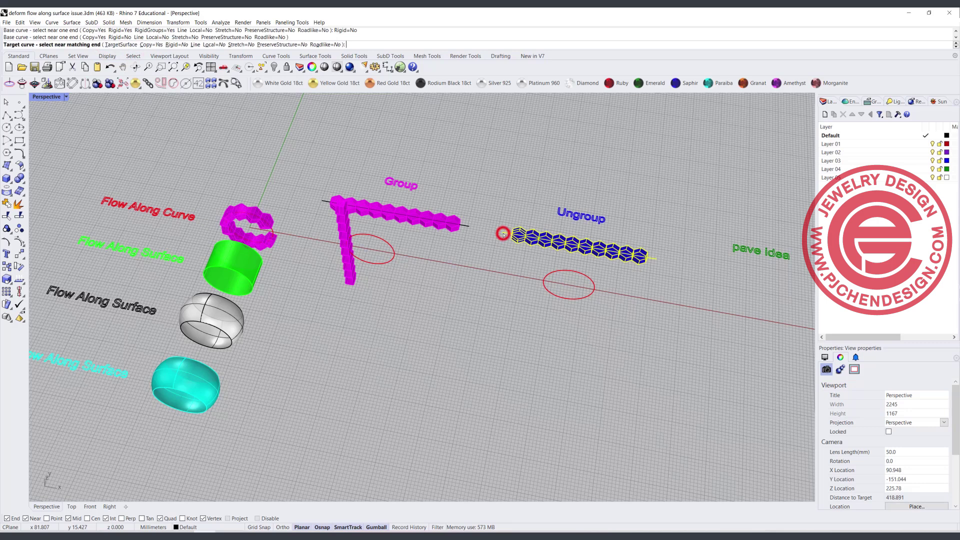
click(547, 278)
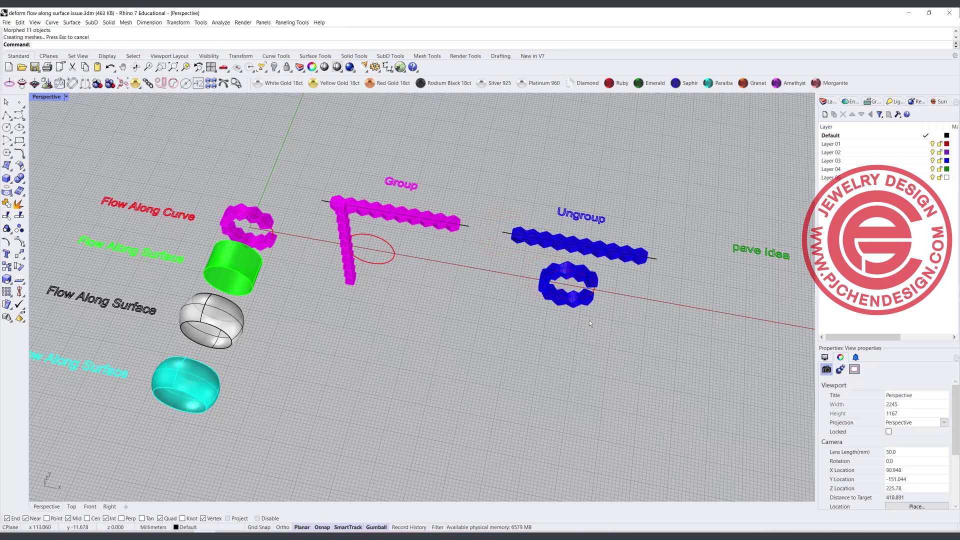
- Move the red circle out of the blue hexagon ring to the free area beside it along the red axis
scroll(581, 279, up, 5)
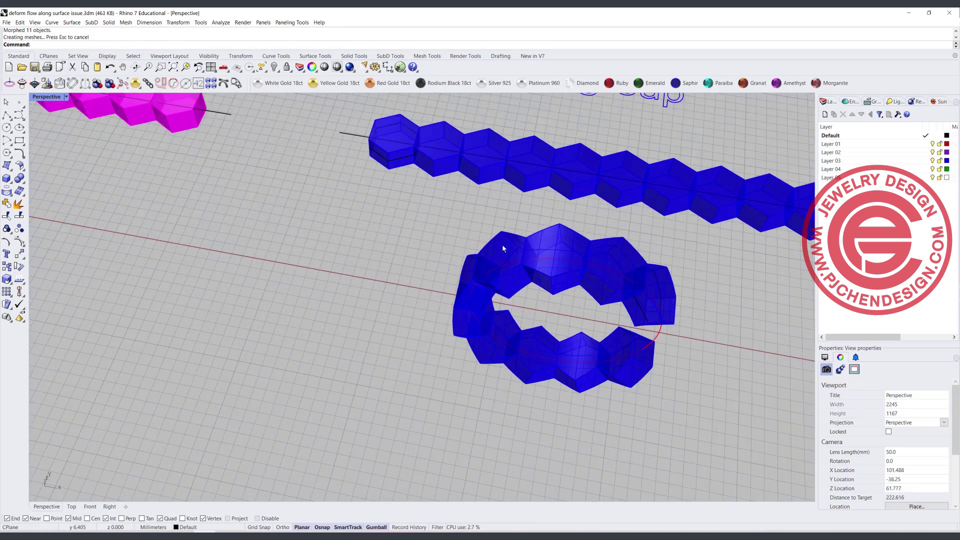
scroll(584, 313, down, 5)
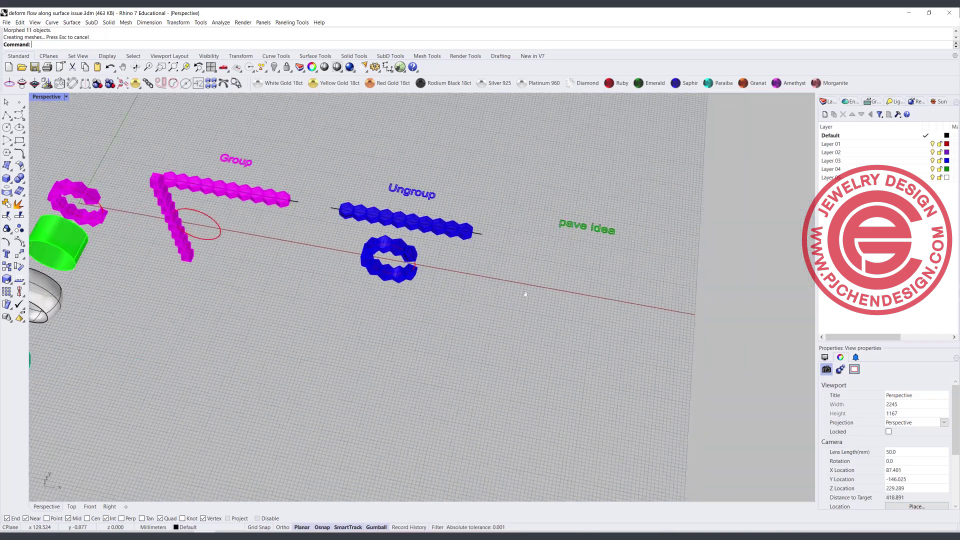
click(430, 266)
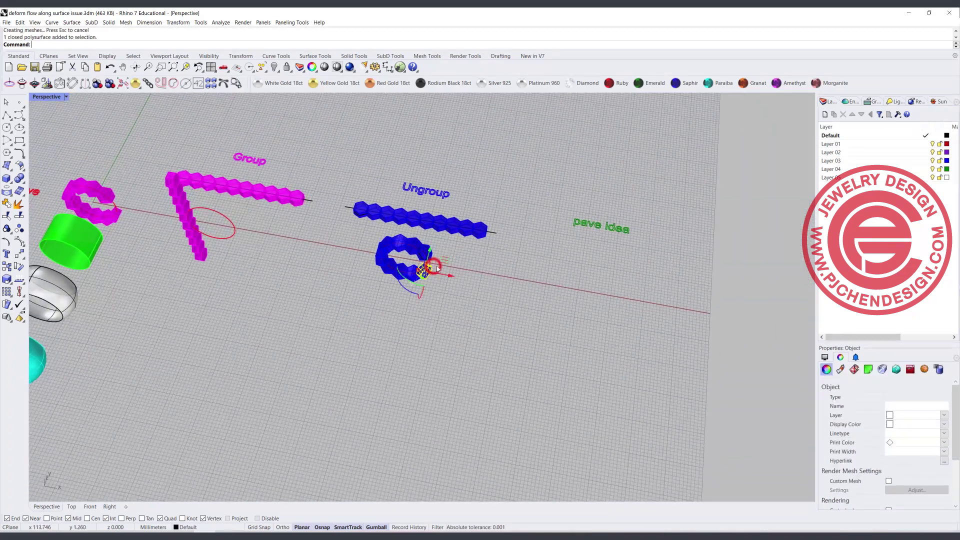
click(464, 264)
click(430, 265)
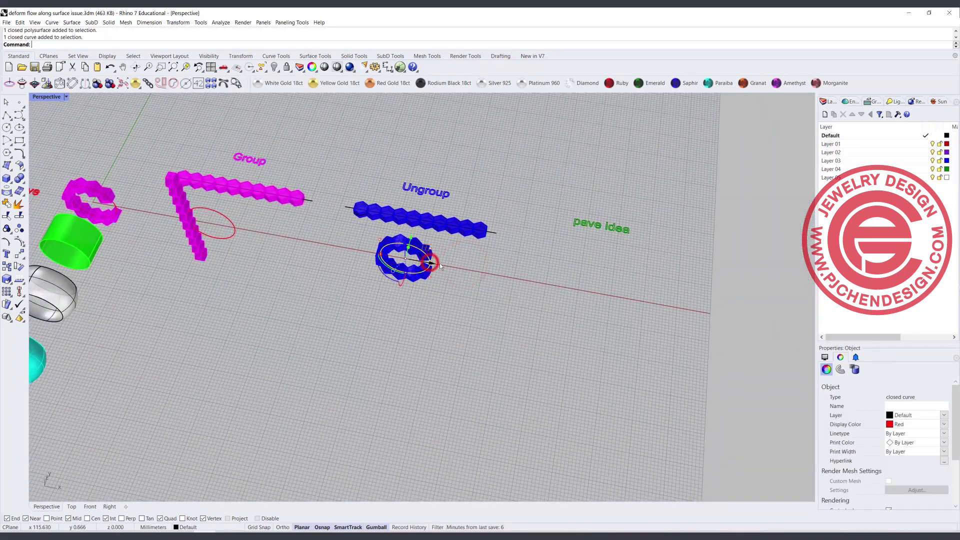
drag(430, 265, 515, 290)
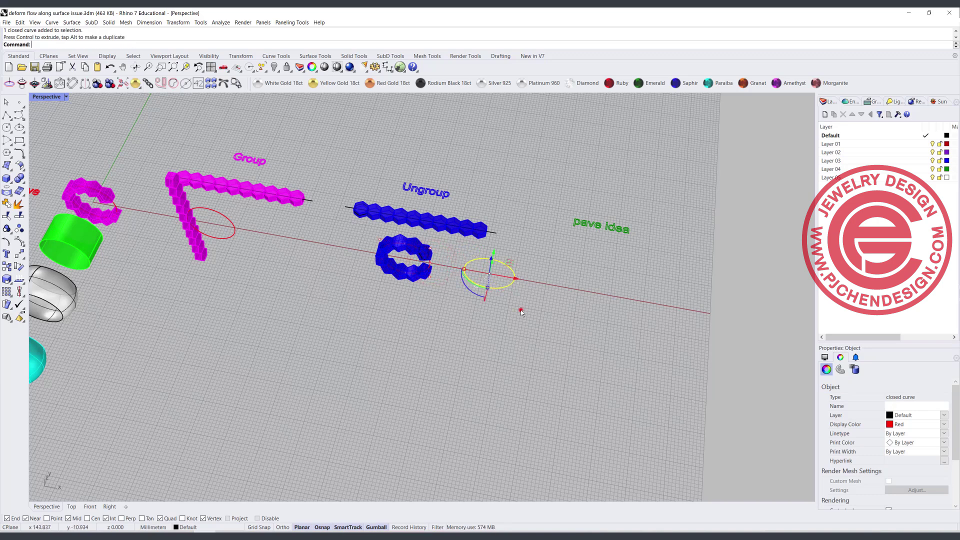
click(520, 309)
- Flow the ungrouped blue hexagons from their base line onto the free red circle with Copy=Yes, Rigid=Yes and RigidGroups=Yes
key(Return)
drag(346, 195, 491, 246)
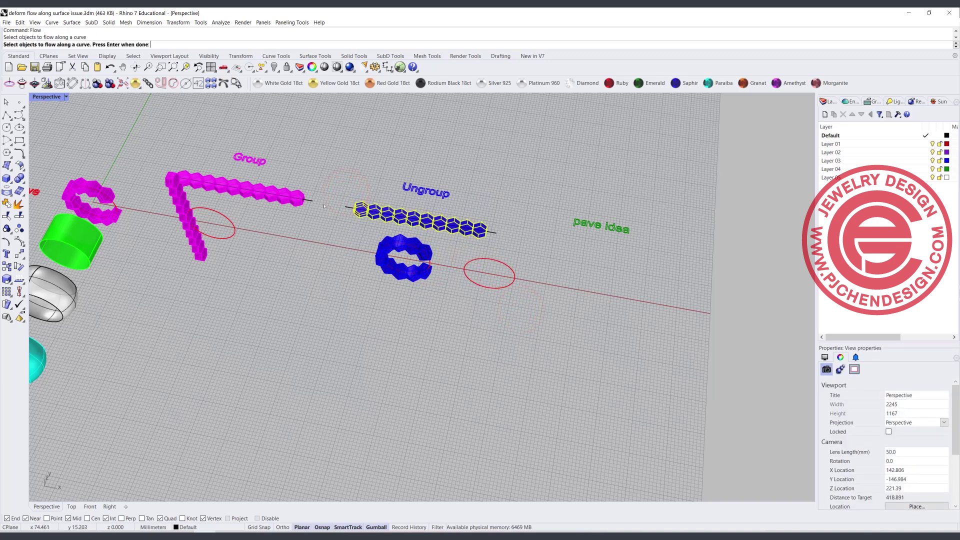
key(Return)
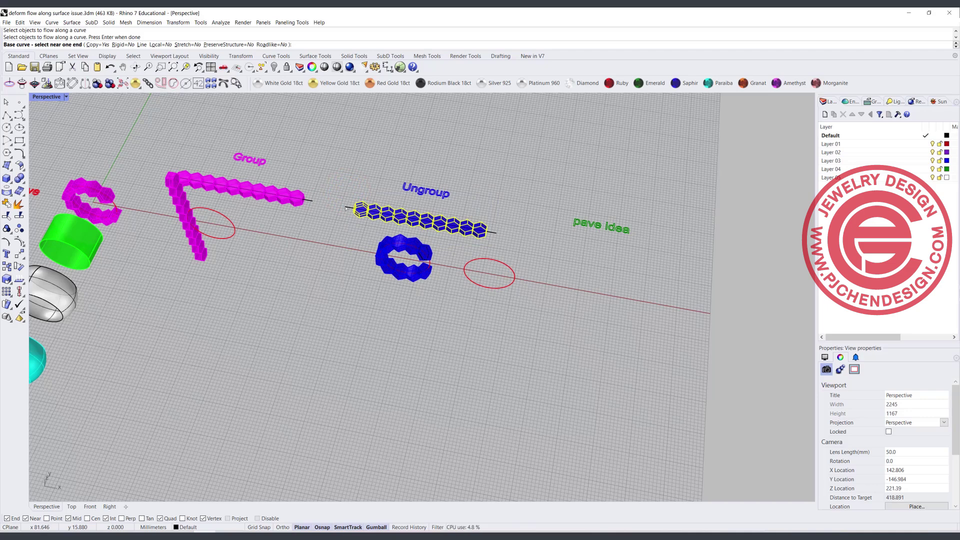
click(346, 208)
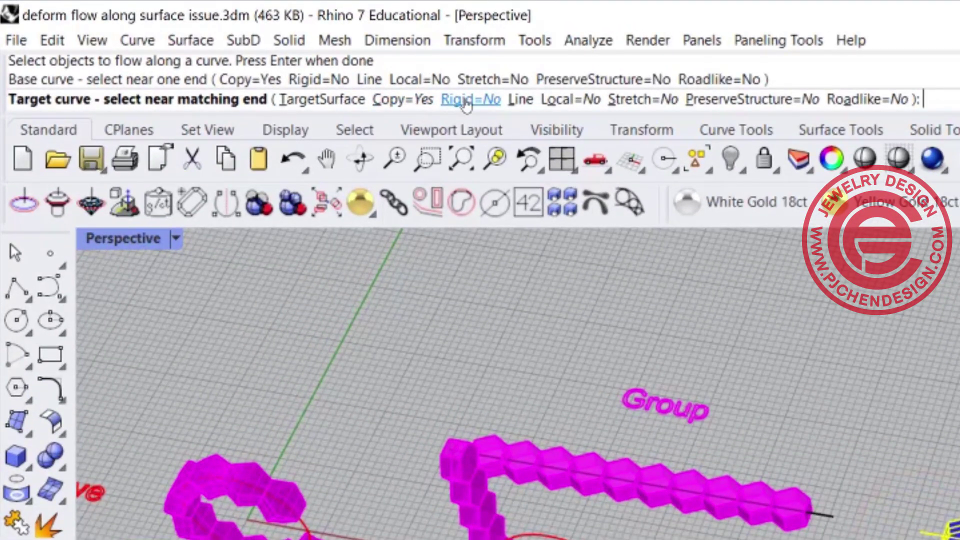
click(465, 100)
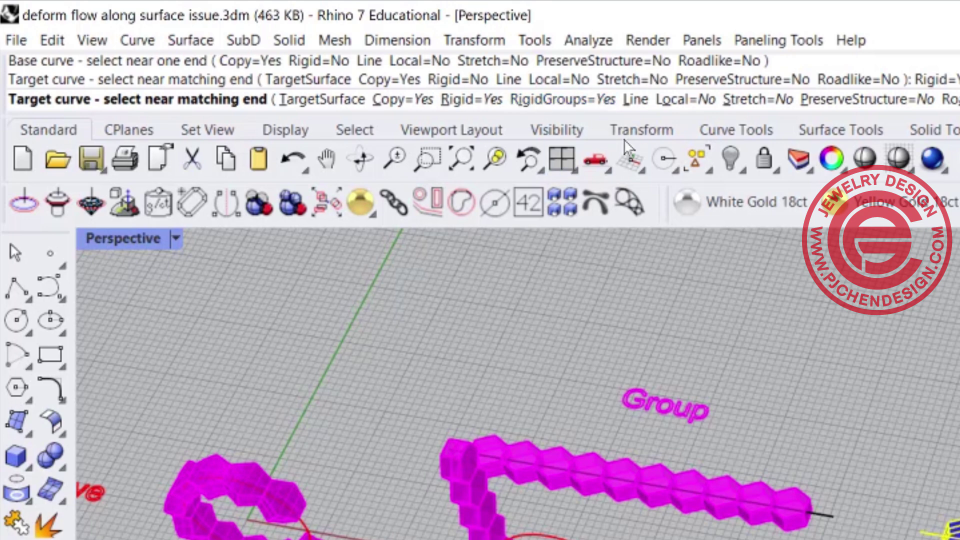
click(473, 99)
click(472, 99)
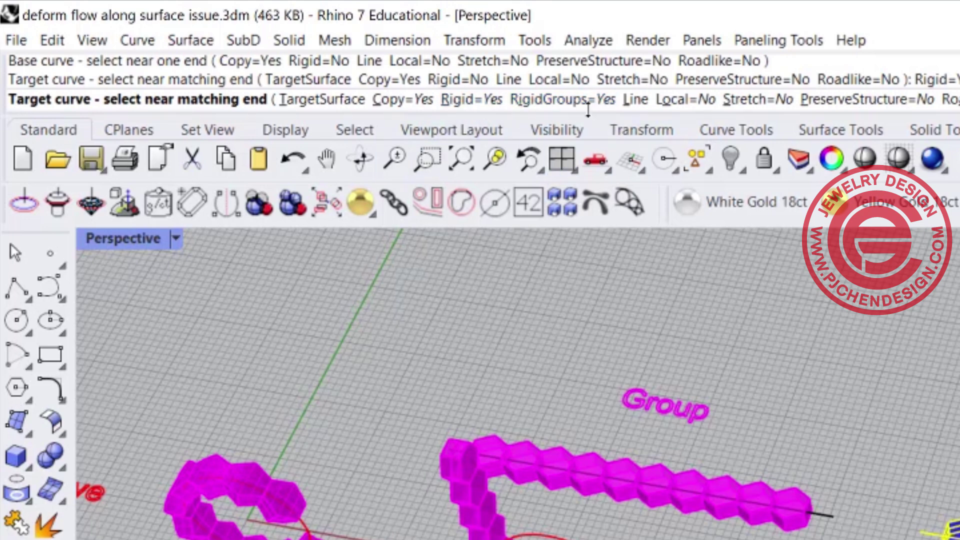
click(562, 100)
click(562, 99)
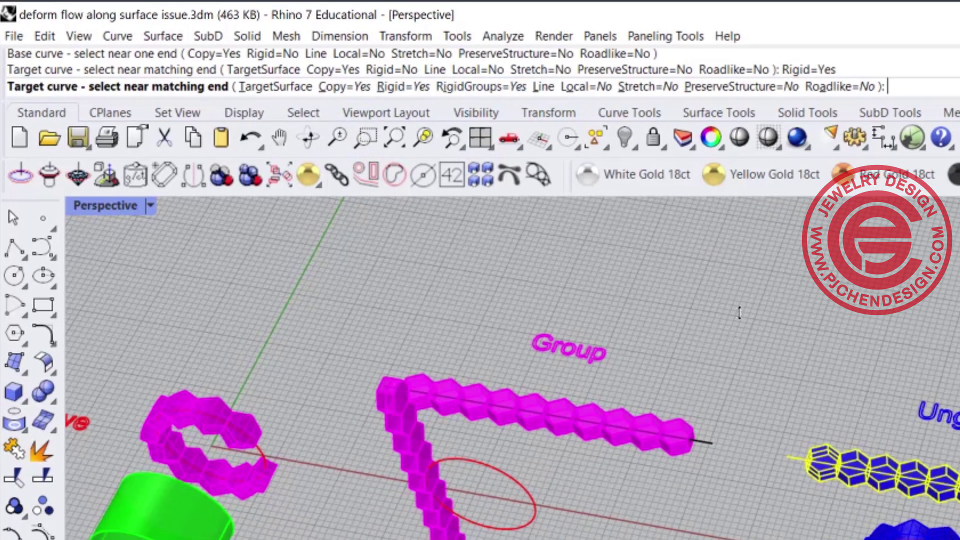
click(492, 274)
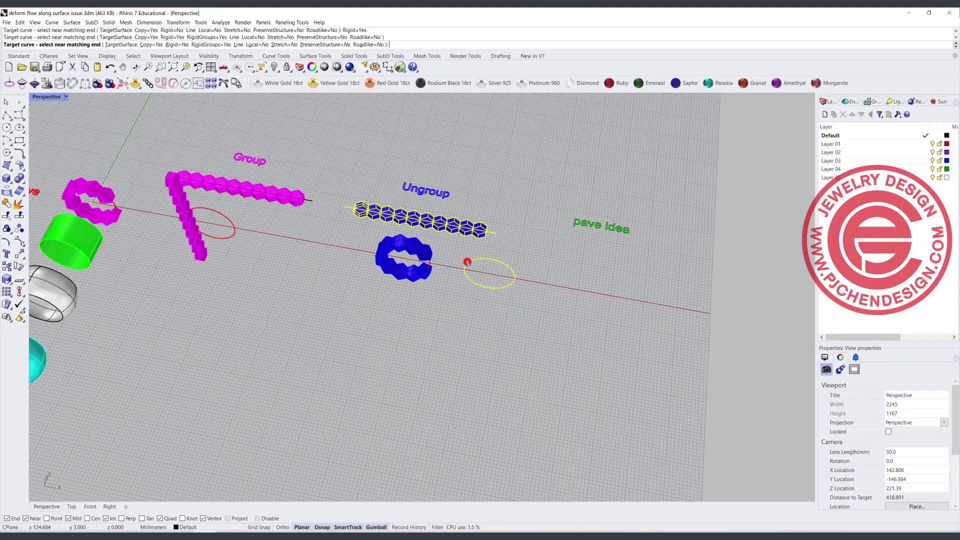
- Inspect the hexagons of the rigid blue ring by selecting them one at a time
scroll(439, 180, up, 2)
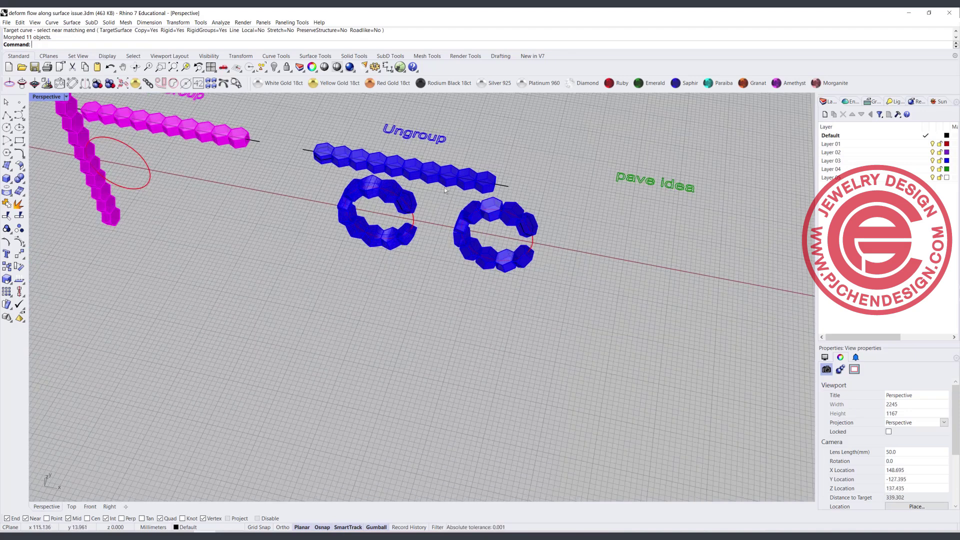
scroll(500, 225, up, 5)
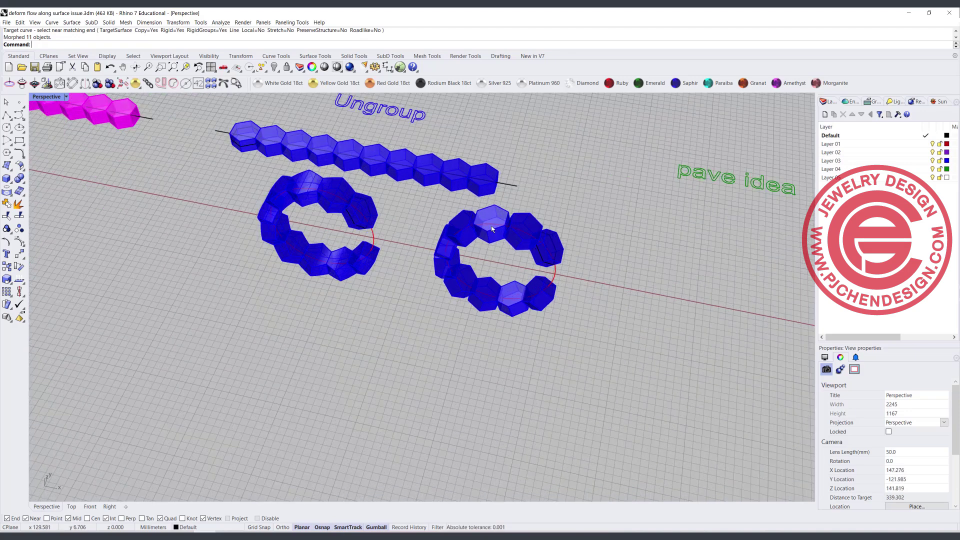
click(492, 240)
click(447, 232)
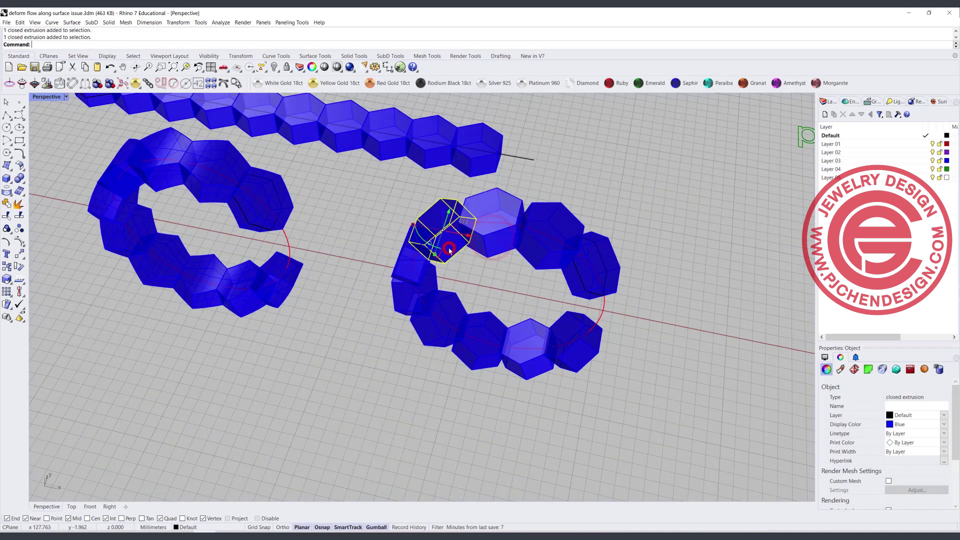
click(406, 269)
drag(405, 268, 425, 334)
- Select the rigid grouped magenta row beneath the Group label and compare it with the two blue rings
scroll(424, 334, down, 15)
shift+right_drag(270, 274, 370, 269)
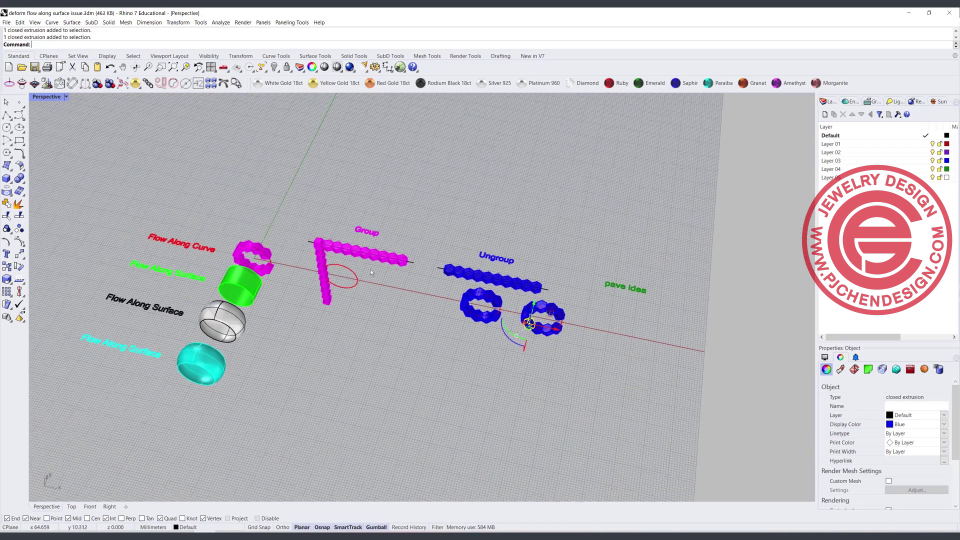
scroll(324, 283, up, 6)
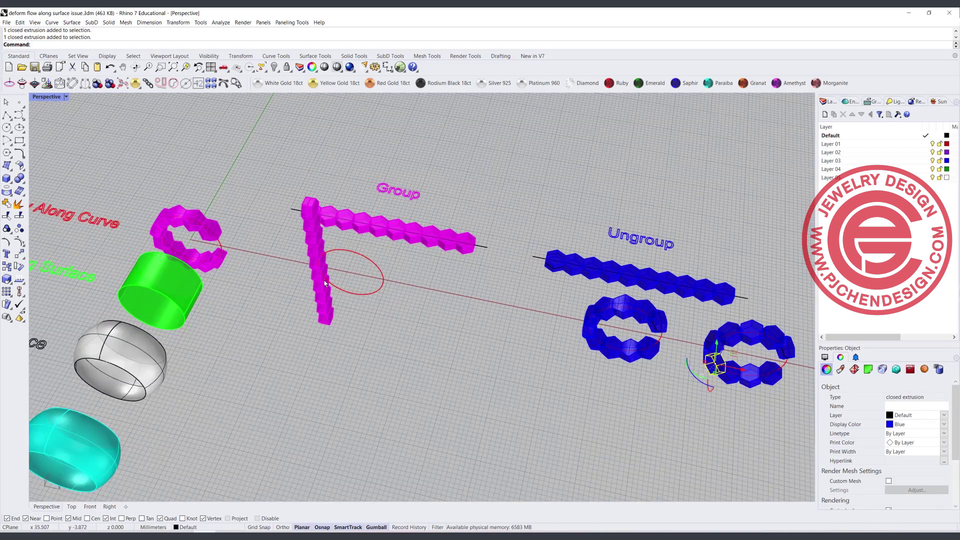
click(325, 315)
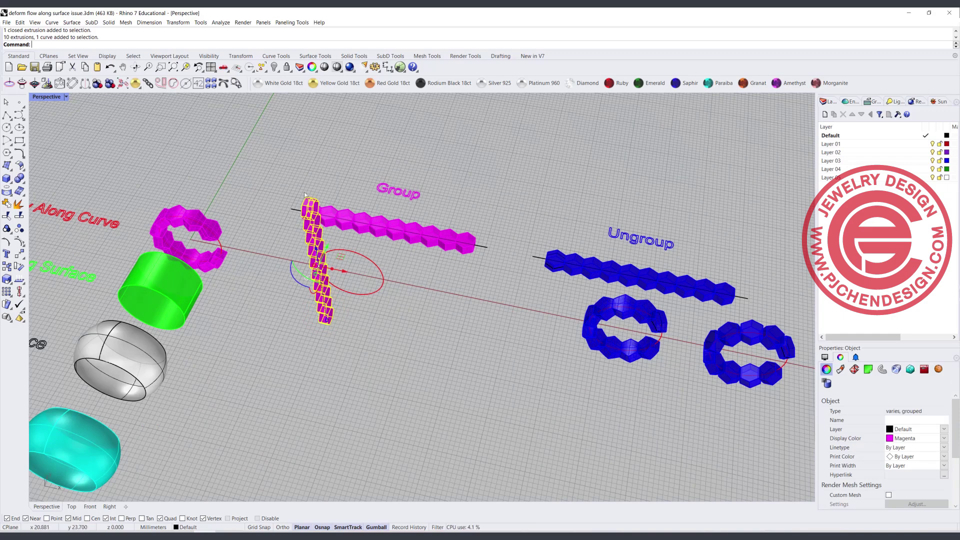
scroll(660, 340, down, 6)
scroll(478, 324, up, 6)
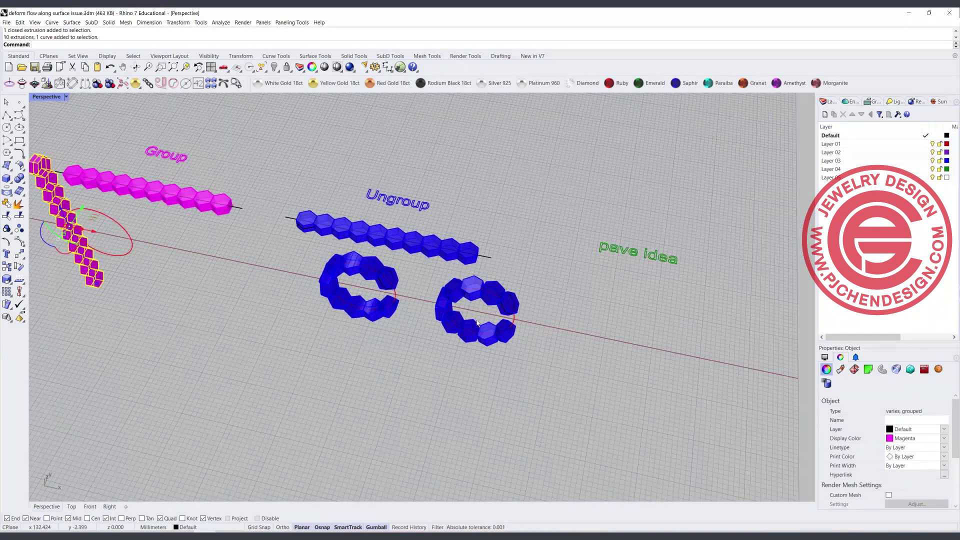
scroll(486, 310, up, 5)
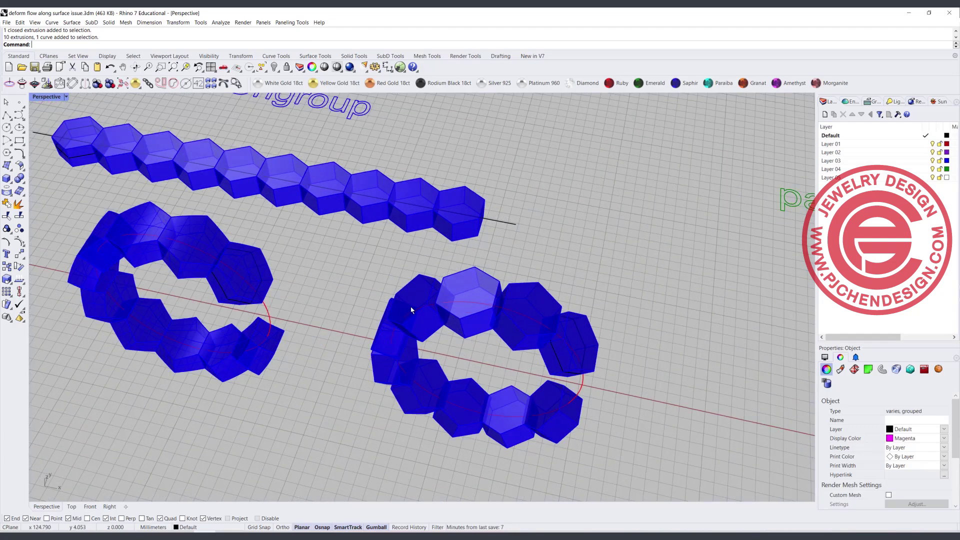
scroll(486, 294, down, 3)
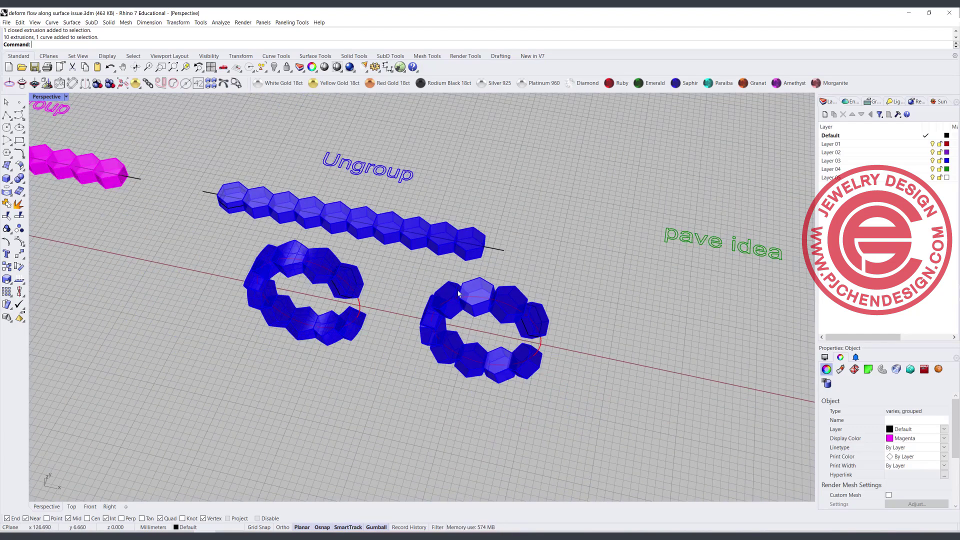
scroll(459, 293, up, 2)
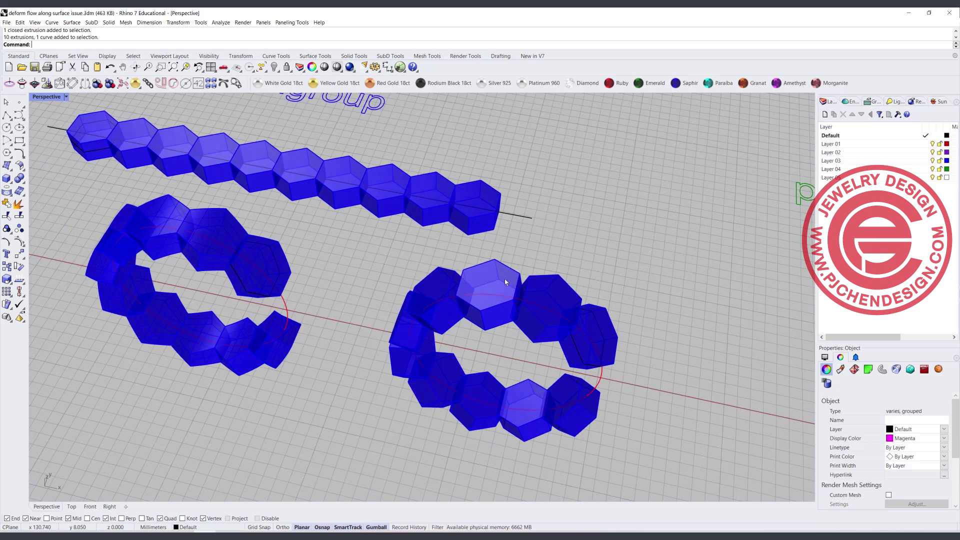
- Select several hexagons of the straight Ungroup row individually to compare them with the rigid ring's pieces
click(465, 220)
click(429, 216)
click(379, 205)
click(325, 194)
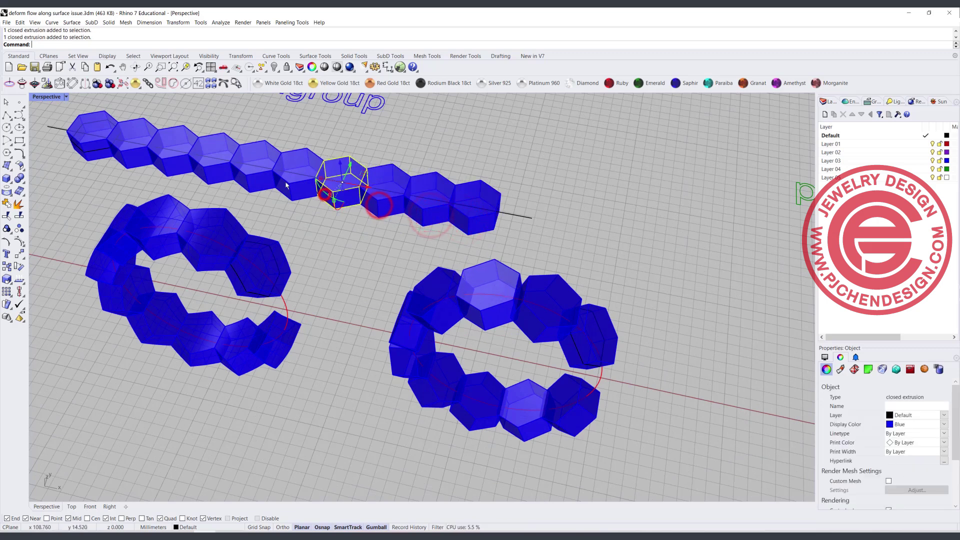
click(398, 263)
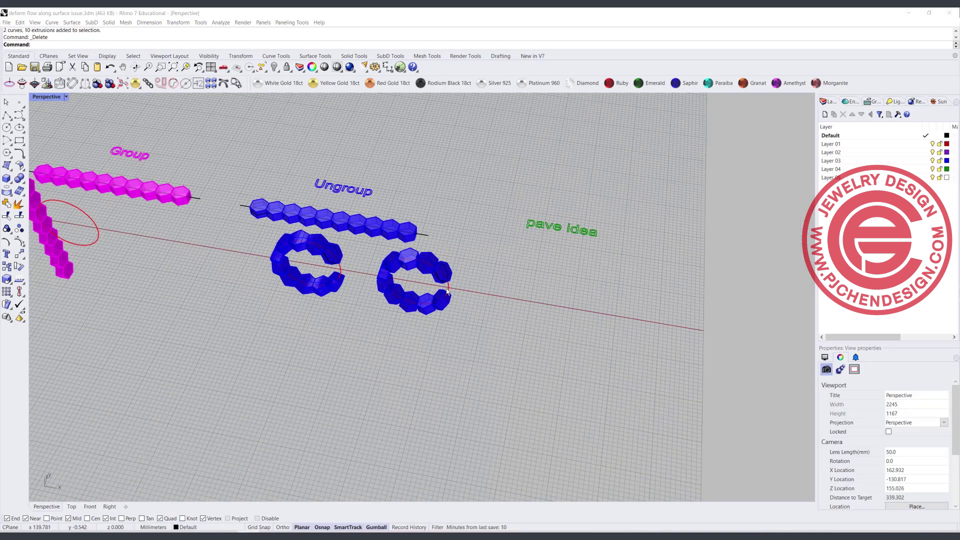
- Place a copy of the rigid blue ring's red circle in the free area beside it along the red axis
click(446, 289)
drag(440, 286, 508, 301)
click(496, 361)
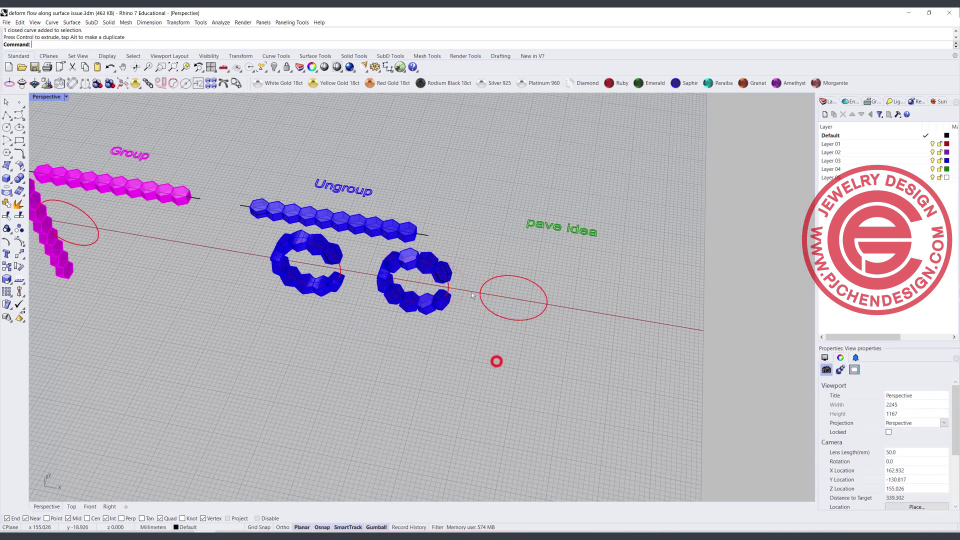
- Flow the grouped magenta row from its base line onto the copied red circle with Copy=Yes, Rigid=Yes and RigidGroups=No
shift+right_drag(329, 274, 378, 287)
scroll(316, 255, down, 3)
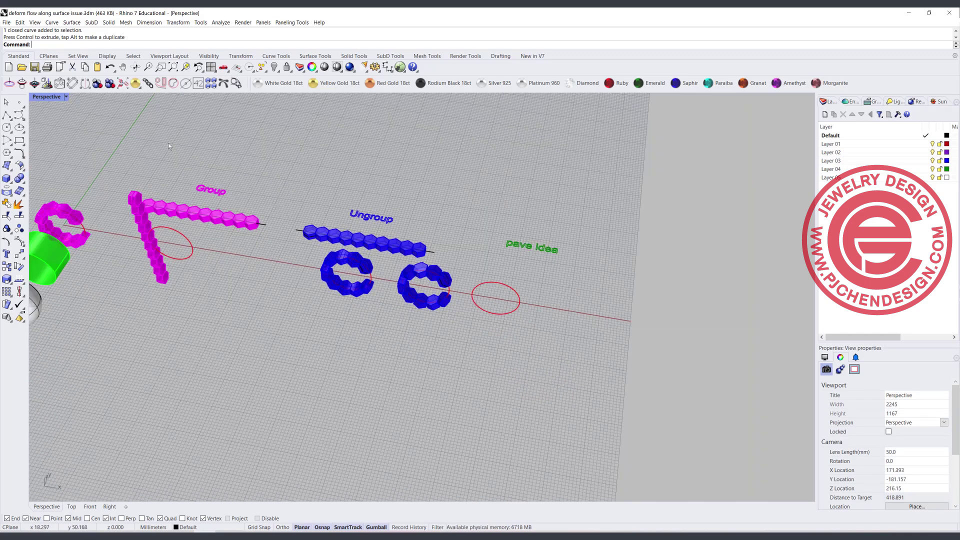
text(Flow)
key(Return)
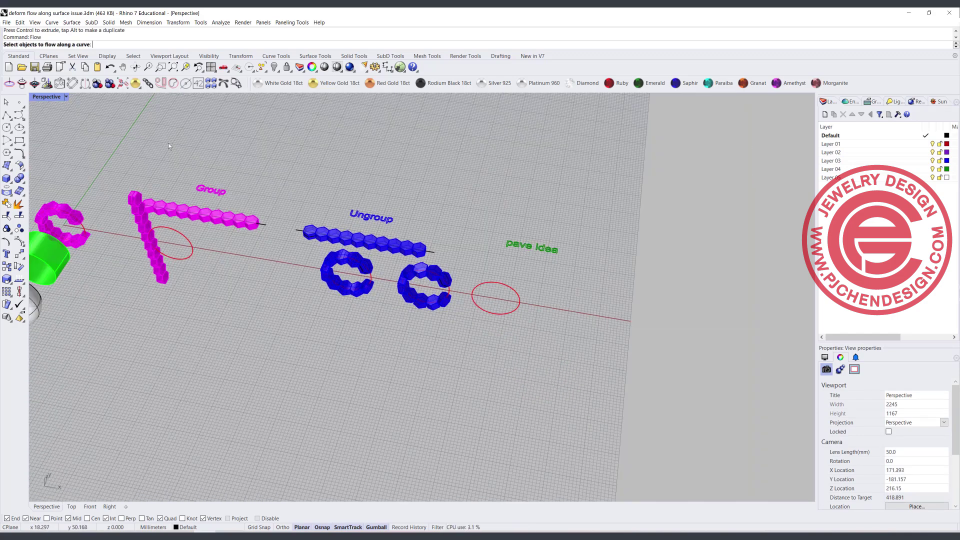
right_drag(235, 228, 260, 278)
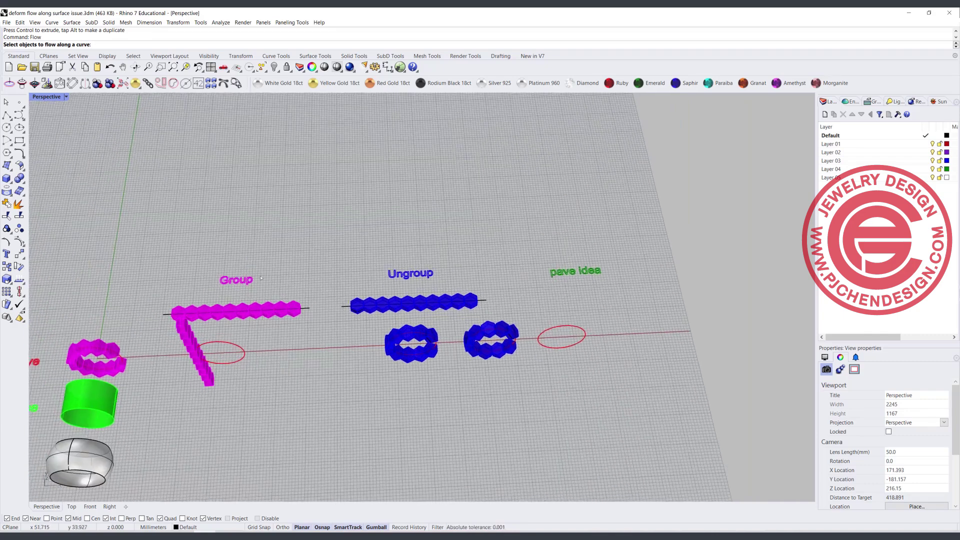
click(271, 301)
key(Return)
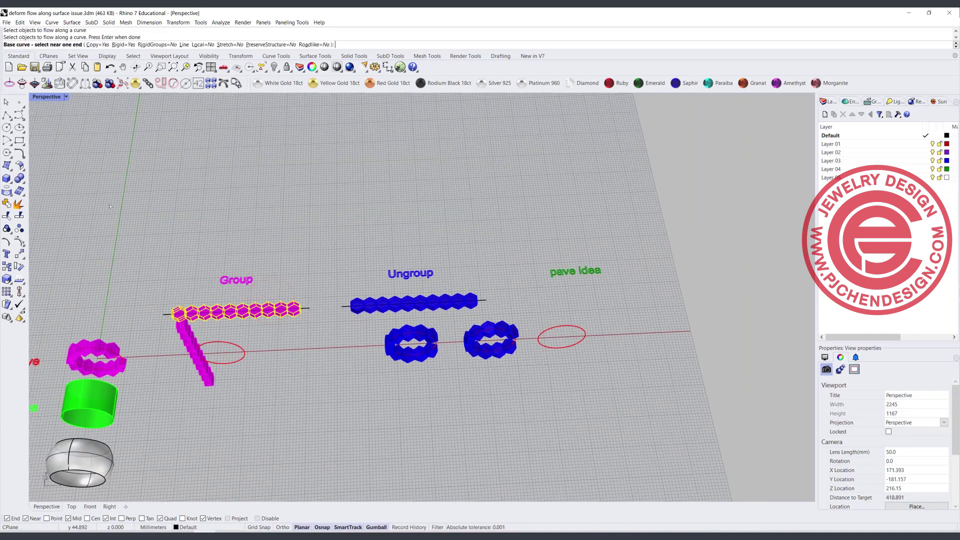
click(163, 315)
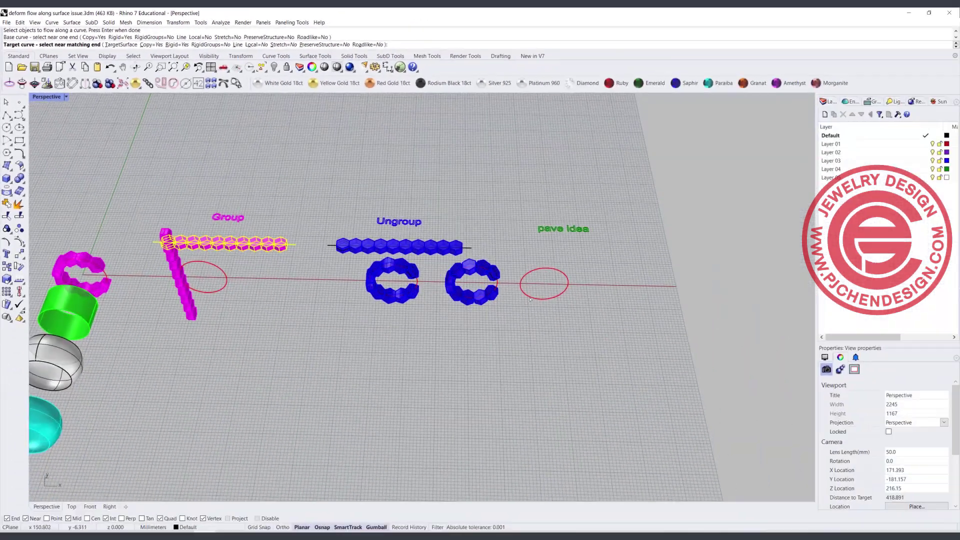
click(527, 276)
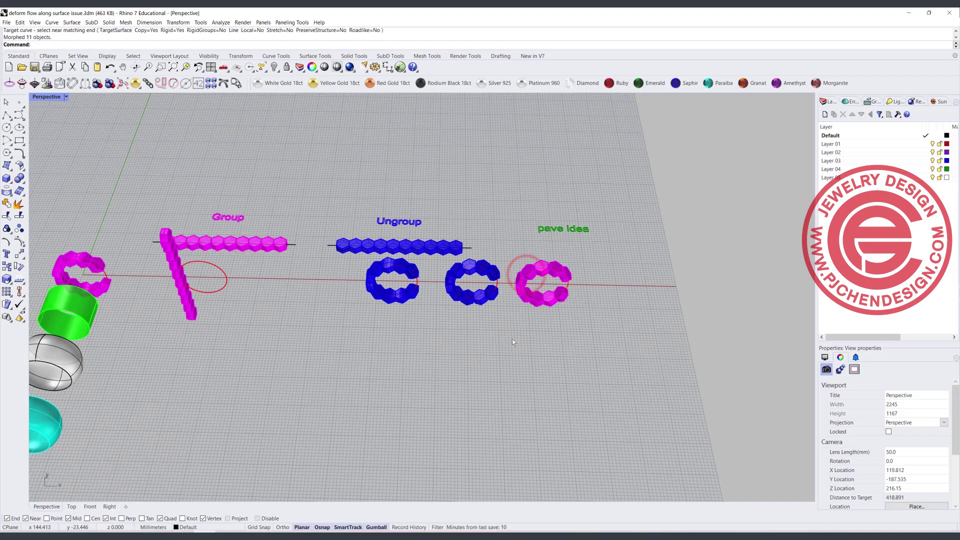
- Select the straight Group row and compare it with the new magenta ring beneath the pave idea label
scroll(229, 239, up, 3)
click(262, 256)
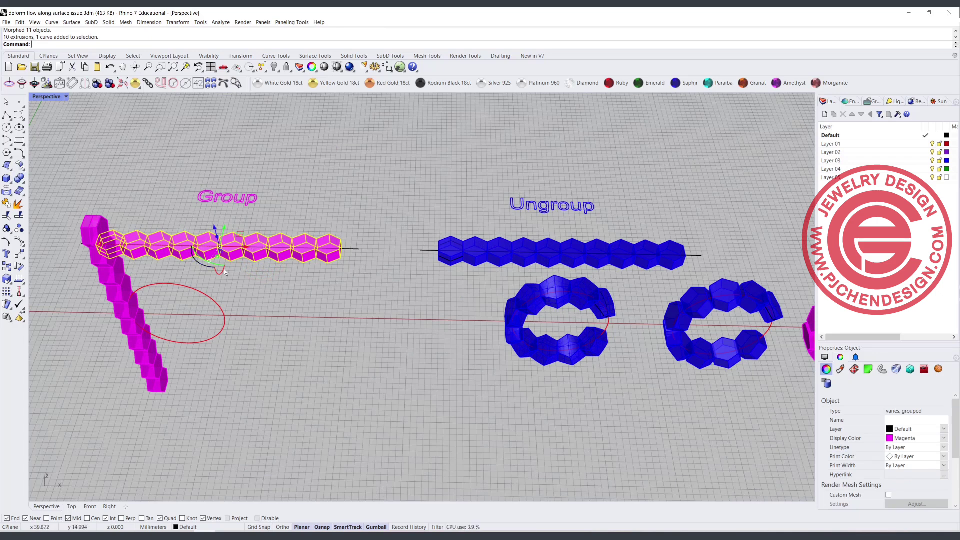
scroll(336, 248, down, 5)
scroll(391, 262, up, 6)
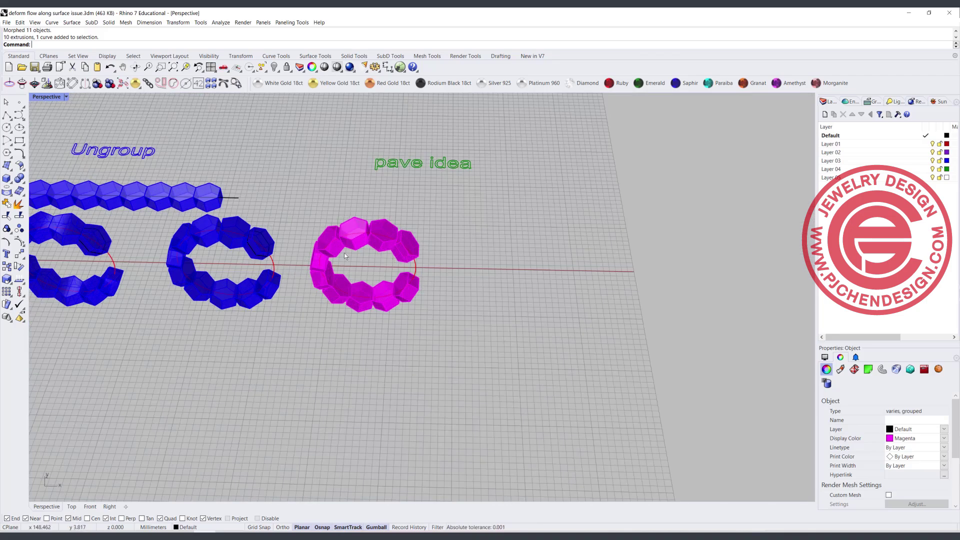
scroll(114, 226, down, 5)
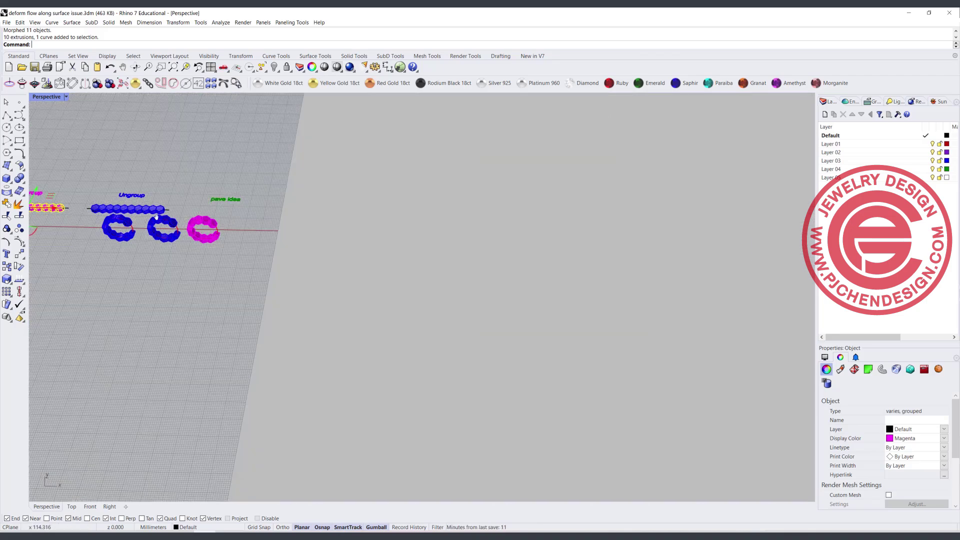
scroll(236, 260, up, 5)
scroll(410, 294, down, 5)
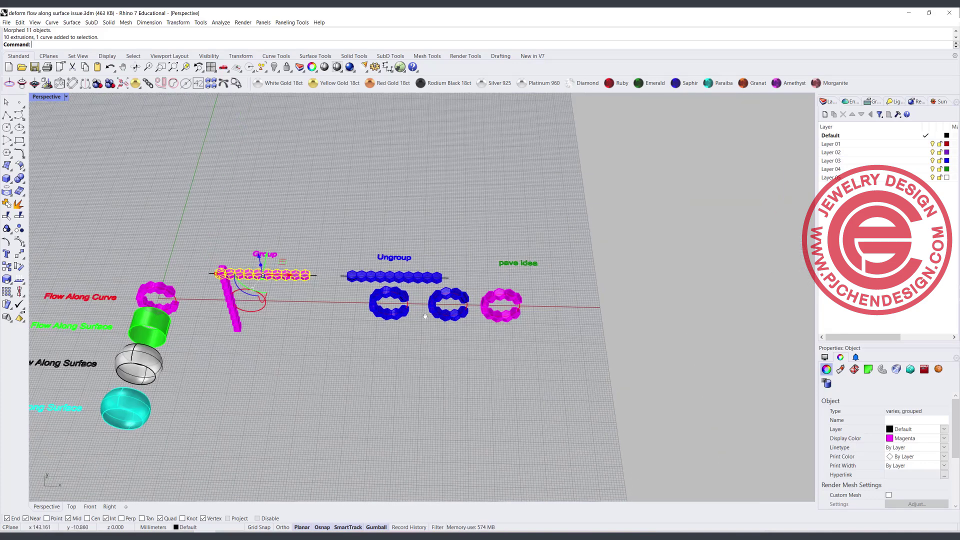
scroll(362, 277, up, 6)
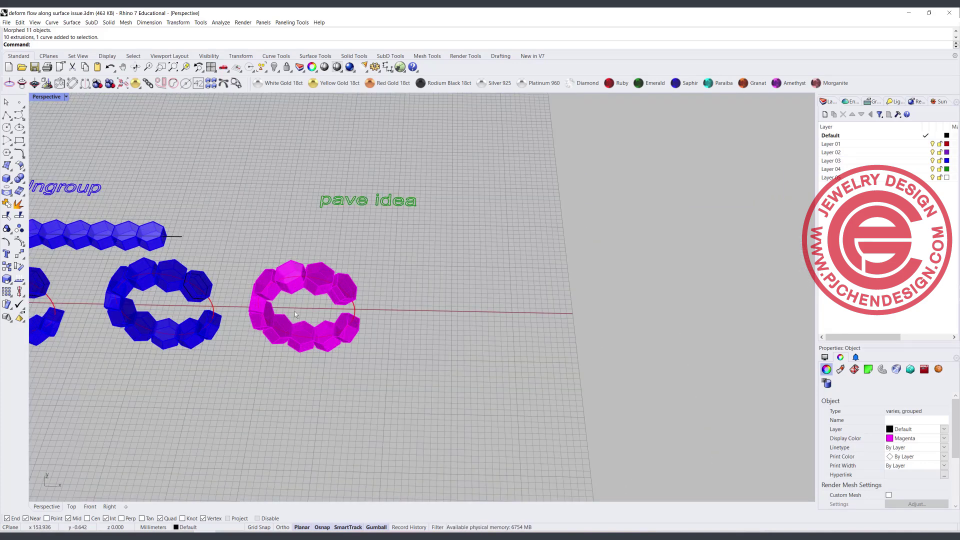
- Highlight the rigid blue ring and the magenta ring together for comparison, and clear the selection
drag(284, 380, 153, 306)
click(347, 388)
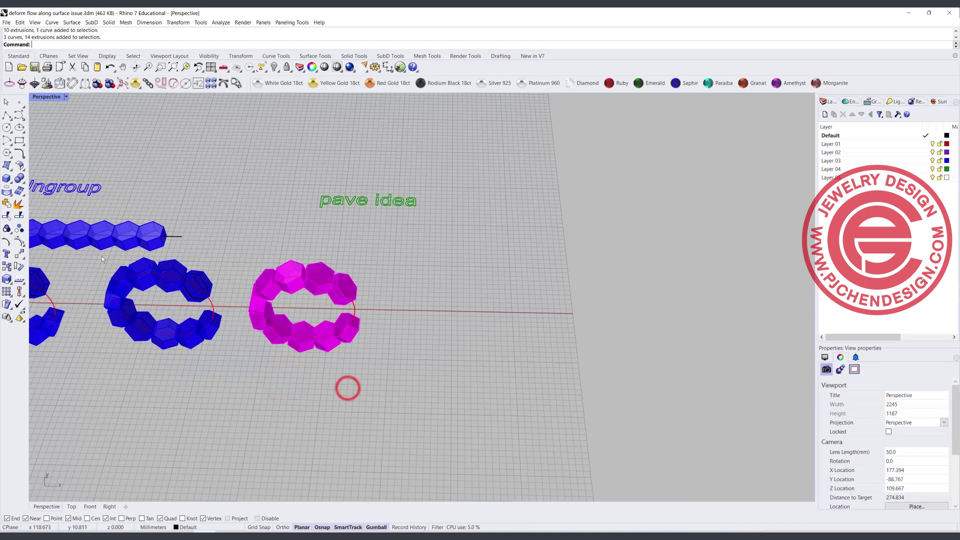
drag(96, 256, 463, 415)
click(239, 367)
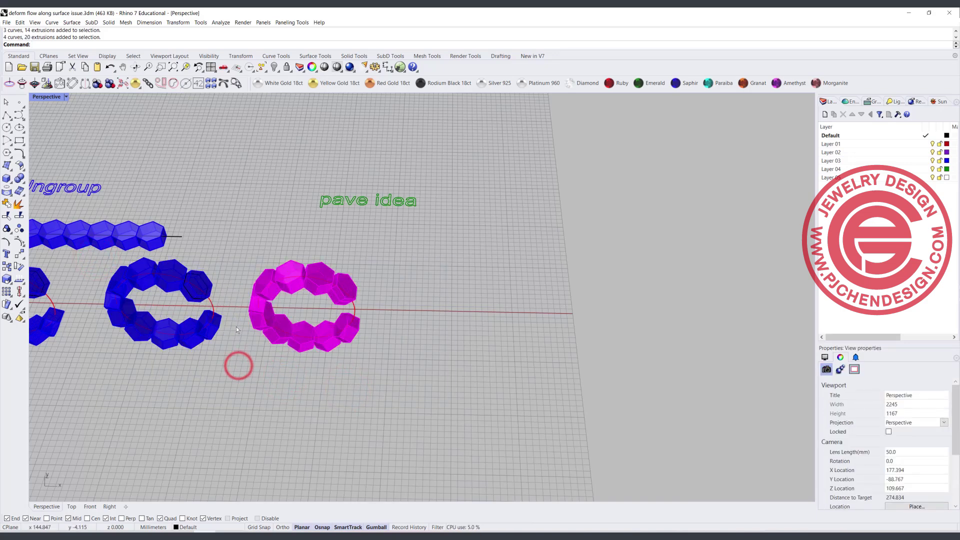
- Select the green cylindrical ring surface beside the green Flow Along Surface label
scroll(236, 326, down, 1)
scroll(236, 326, down, 4)
shift+right_drag(236, 325, 447, 281)
right_drag(277, 289, 173, 356)
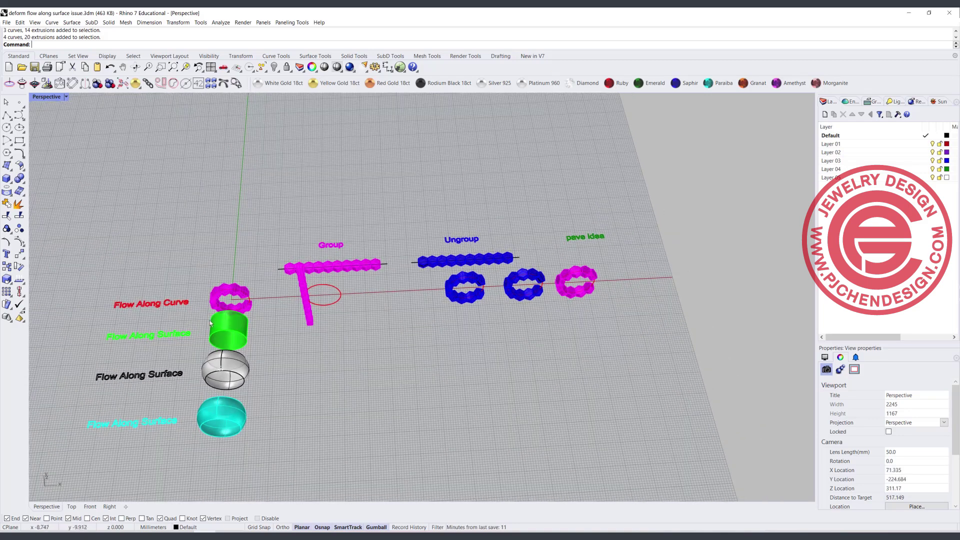
scroll(210, 322, up, 2)
click(271, 322)
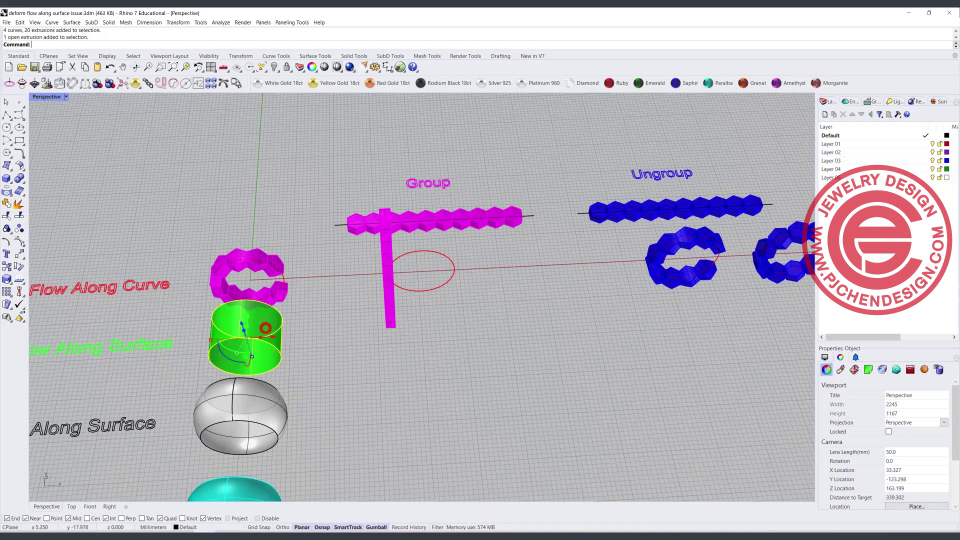
- Select the red target circle inside the magenta Flow Along Curve ring and examine how the hexagons follow it
click(283, 278)
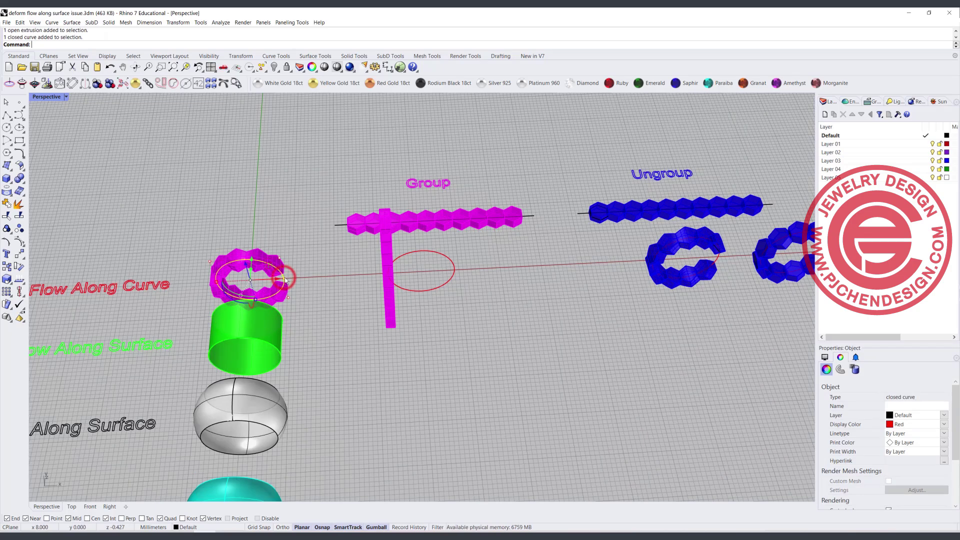
scroll(328, 266, down, 3)
scroll(257, 295, up, 6)
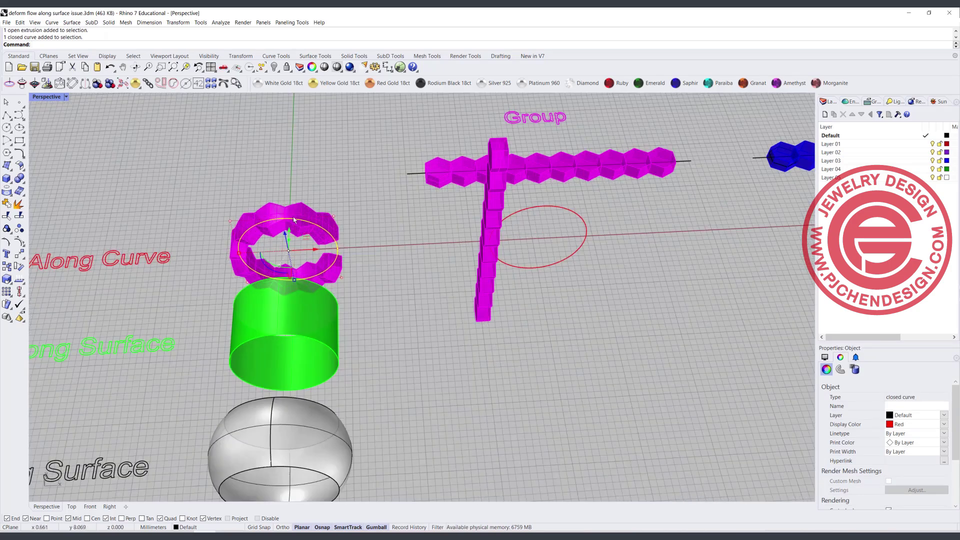
scroll(355, 318, down, 6)
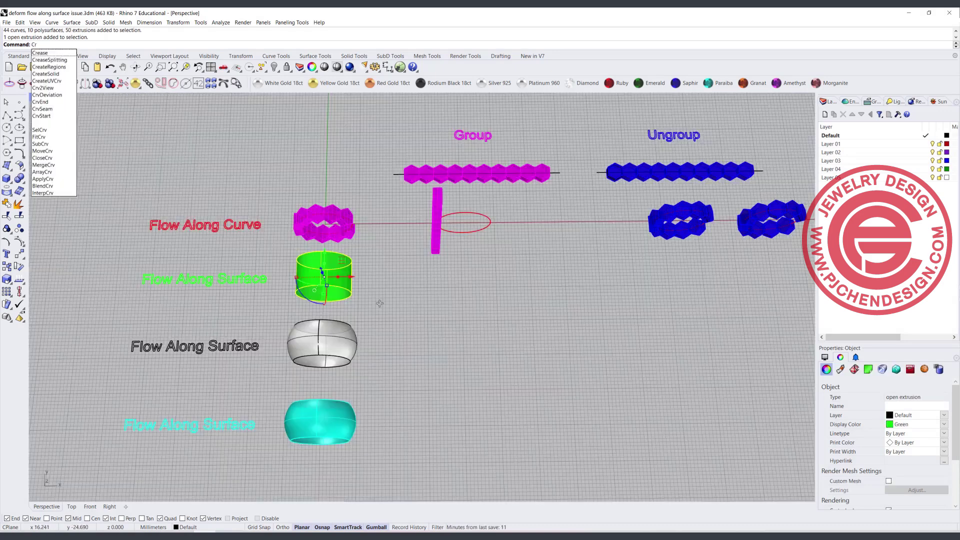
- Unroll the green cylinder's outline with CreateUVCrv and move the resulting rectangle beside the cylinder, below the red circle
text(e)
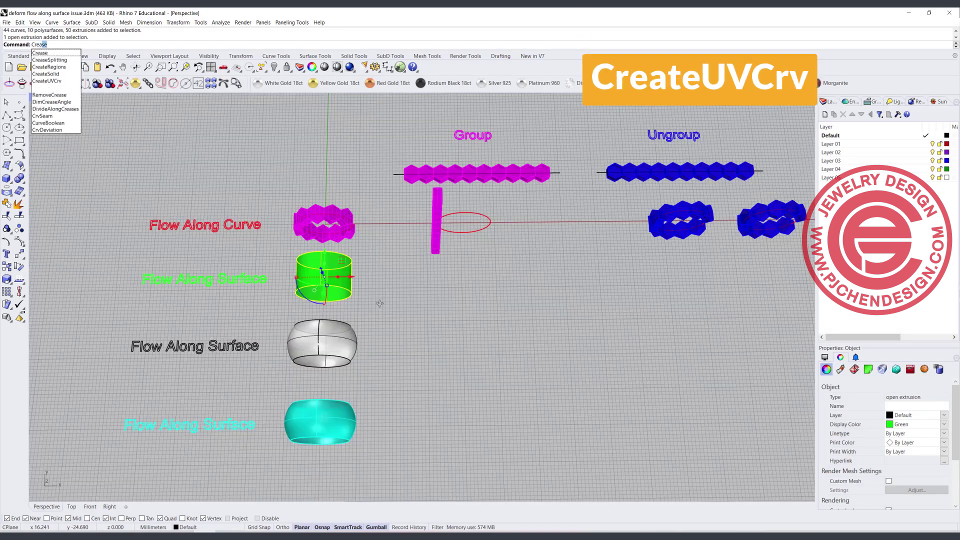
text(ateUVCrv)
key(Return)
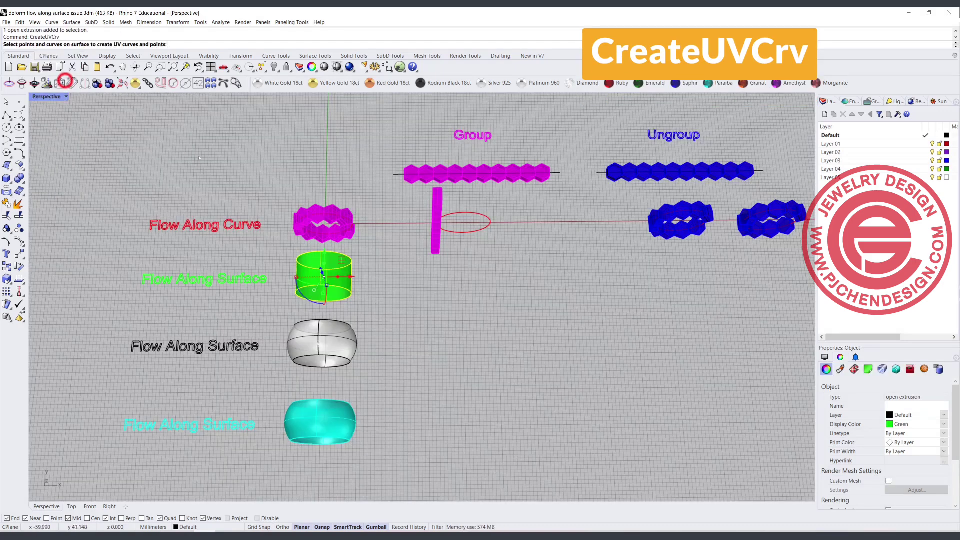
key(Return)
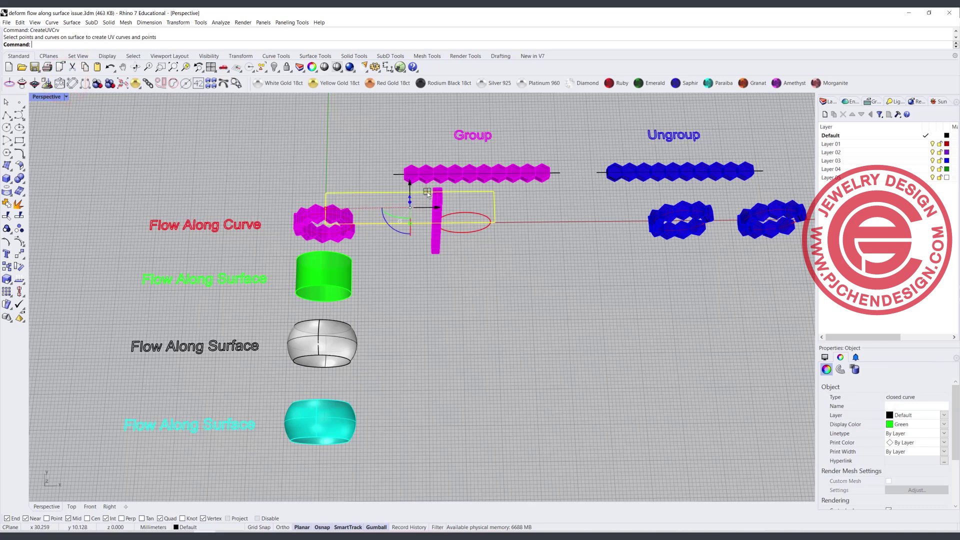
drag(427, 193, 496, 262)
click(509, 336)
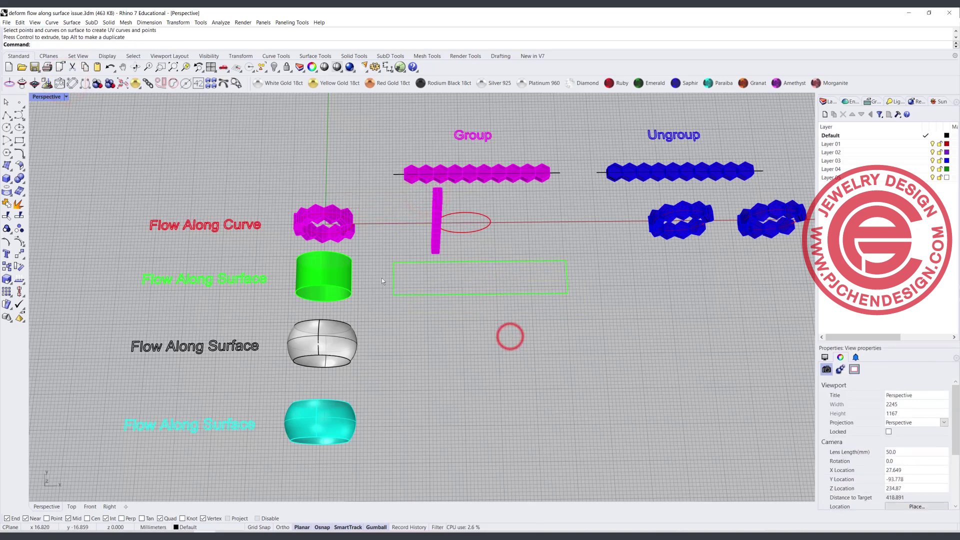
- Fill the unrolled green rectangle with a surface from planar curves
click(330, 270)
click(408, 324)
click(397, 263)
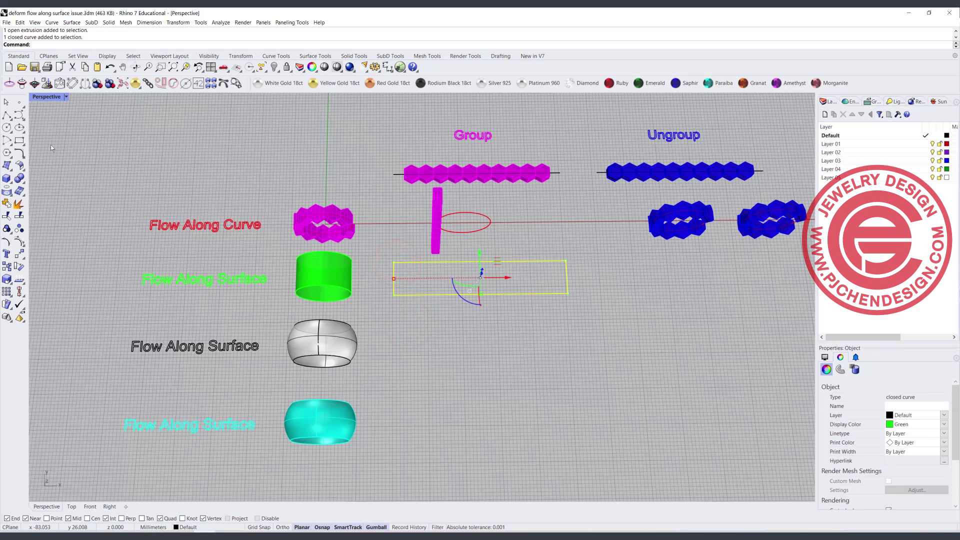
click(10, 157)
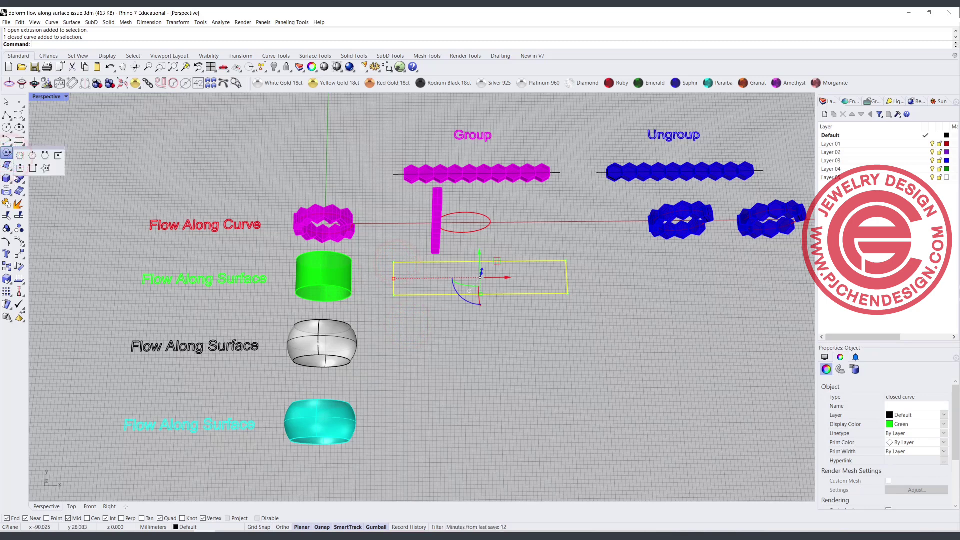
click(7, 166)
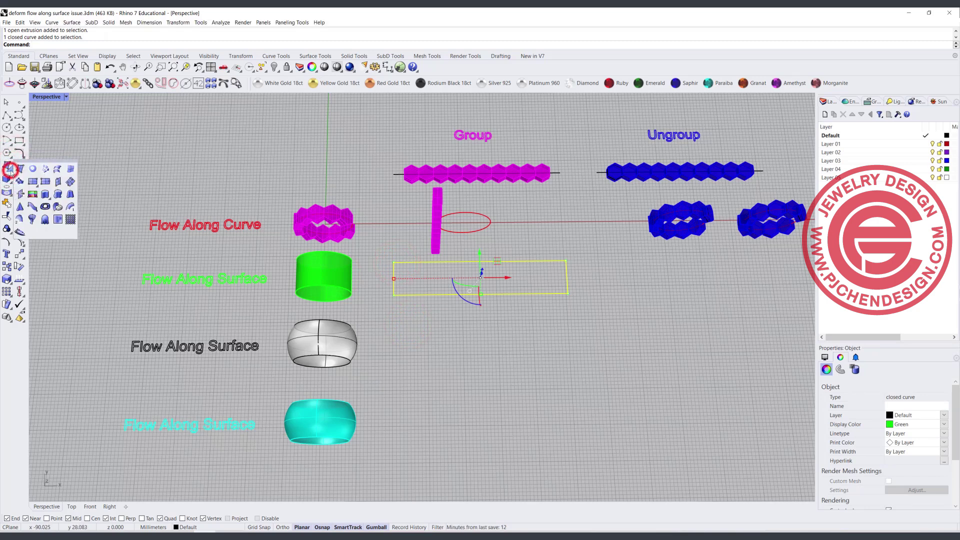
click(33, 170)
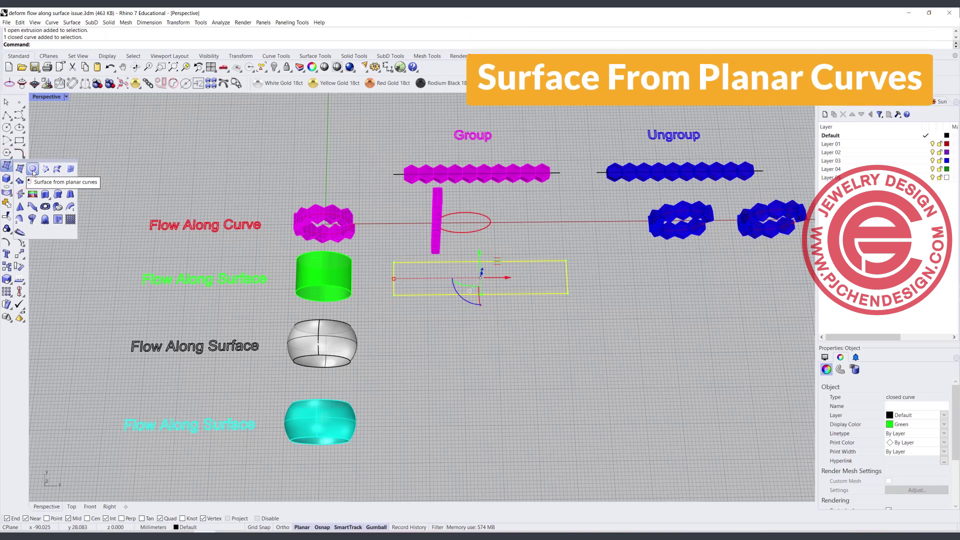
click(462, 340)
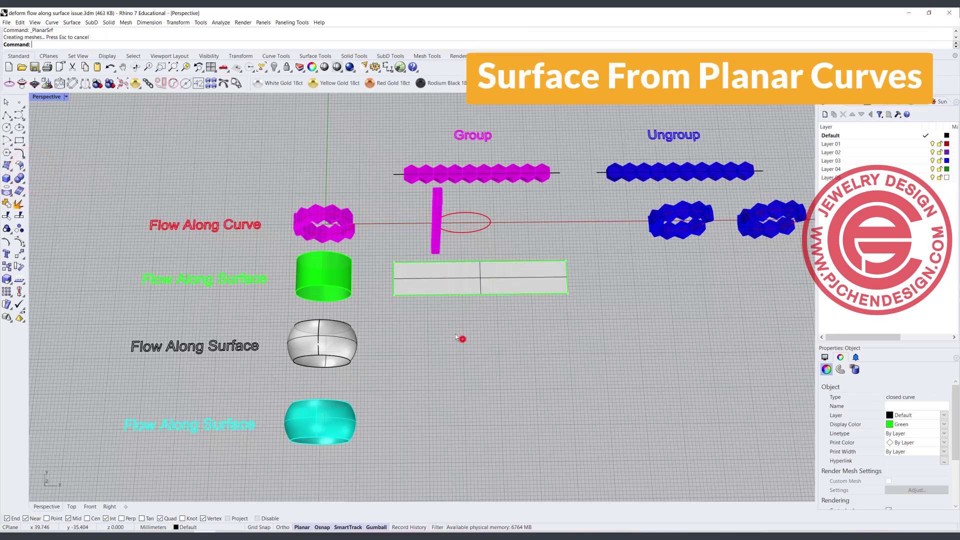
- Move the grouped magenta hexagon row from its base line onto the middle of the flat rectangular surface
click(425, 184)
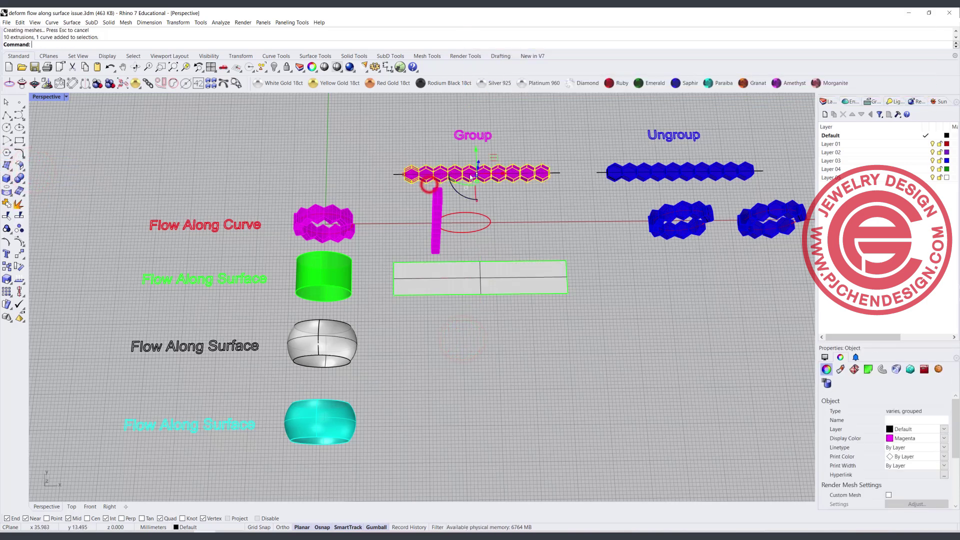
drag(474, 147, 470, 253)
click(576, 342)
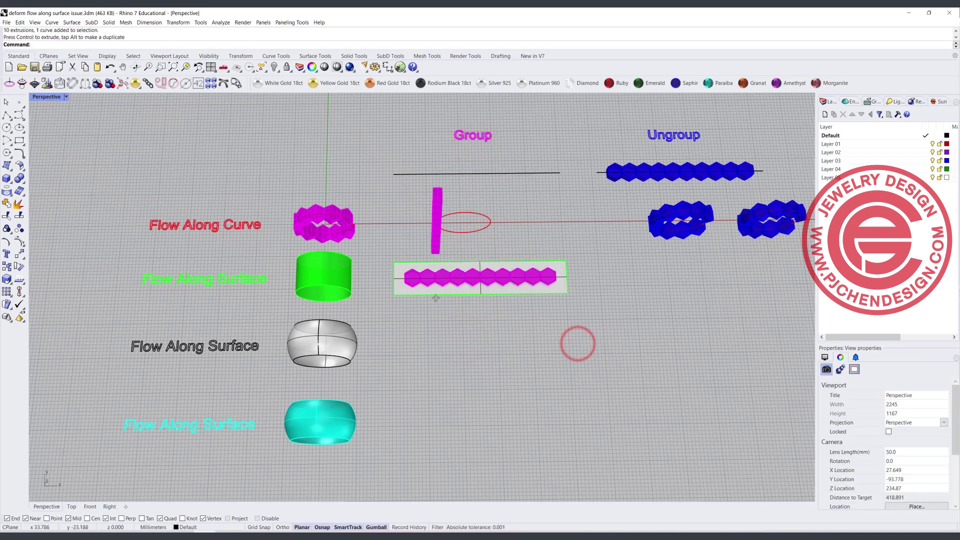
- Examine from the side how the magenta hexagon row sits in height relative to the flat rectangular surface
right_drag(436, 299, 446, 281)
scroll(446, 350, down, 12)
right_drag(475, 325, 449, 257)
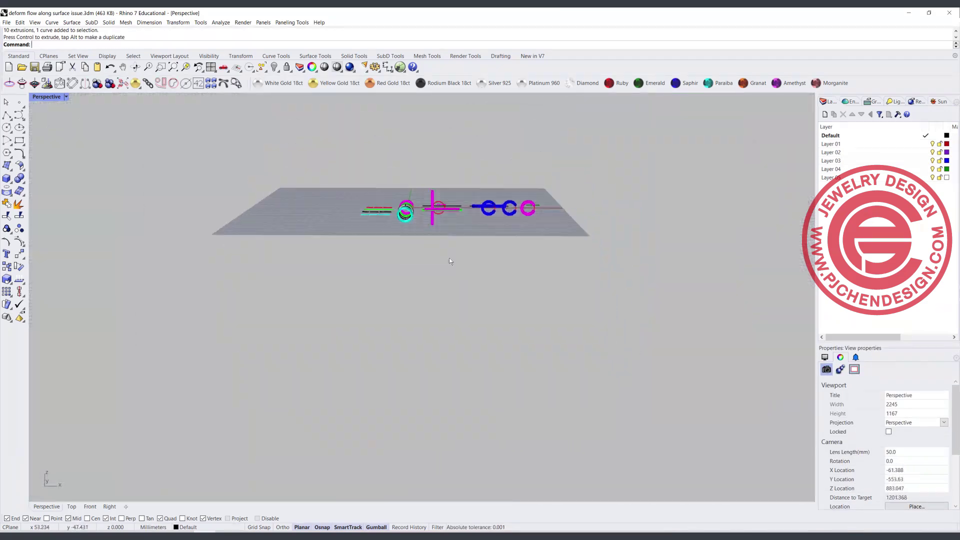
scroll(441, 212, up, 12)
scroll(521, 225, up, 6)
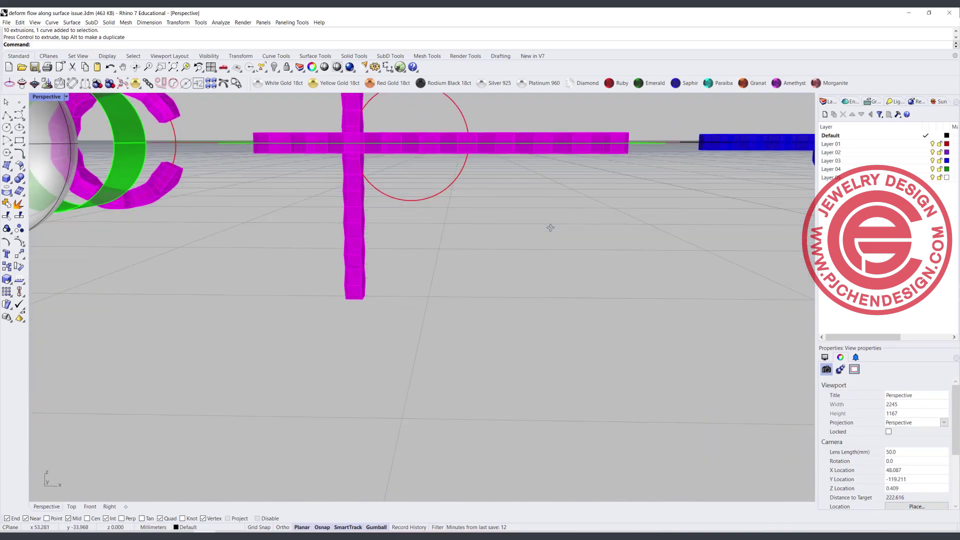
right_drag(551, 227, 552, 250)
scroll(525, 250, down, 8)
mouse_move(499, 277)
right_down()
mouse_move(481, 263)
mouse_move(469, 364)
mouse_move(486, 285)
right_up()
scroll(468, 365, up, 6)
- Flow the magenta row from the flat surface onto the green cylinder with FlowAlongSrf, Copy=Yes and Rigid=No, matching corners near the cylinder's seam
text(F)
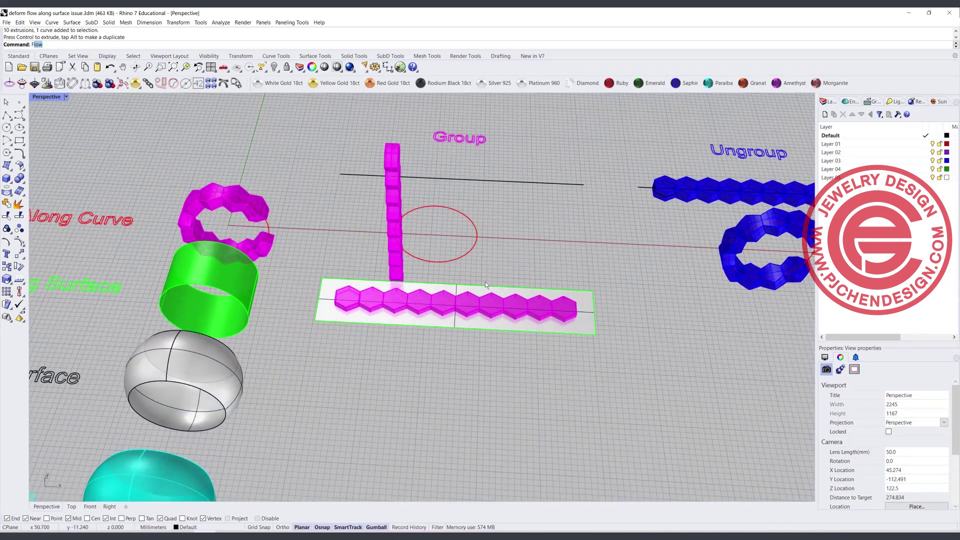
text(low)
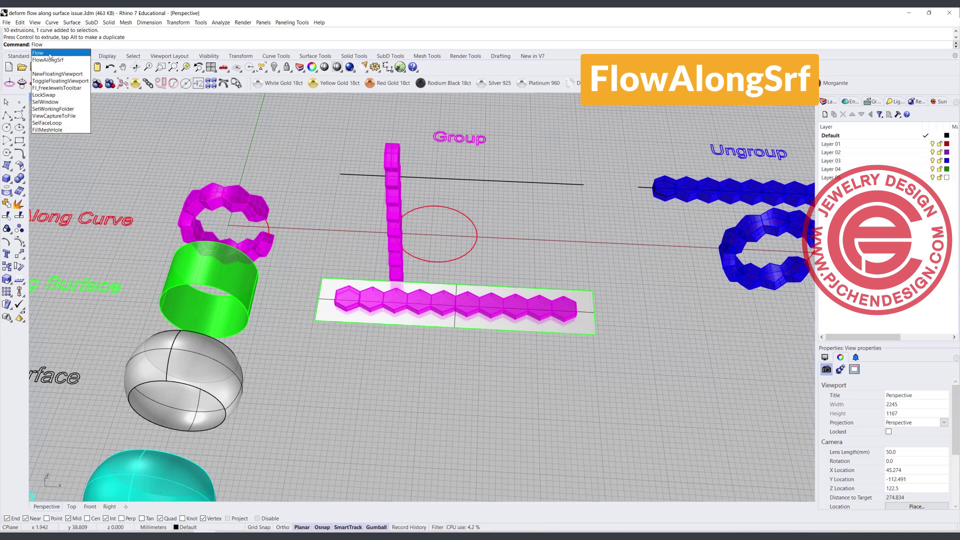
click(48, 60)
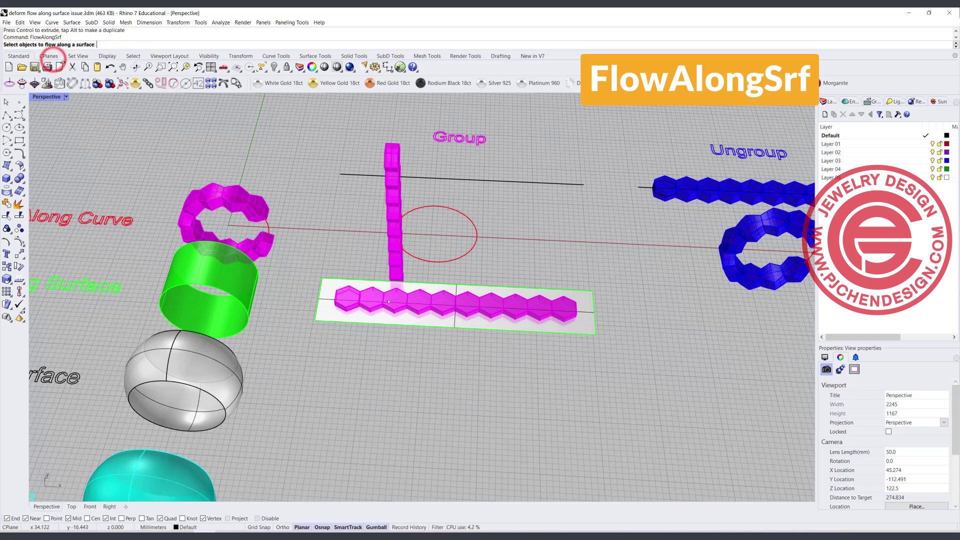
click(348, 291)
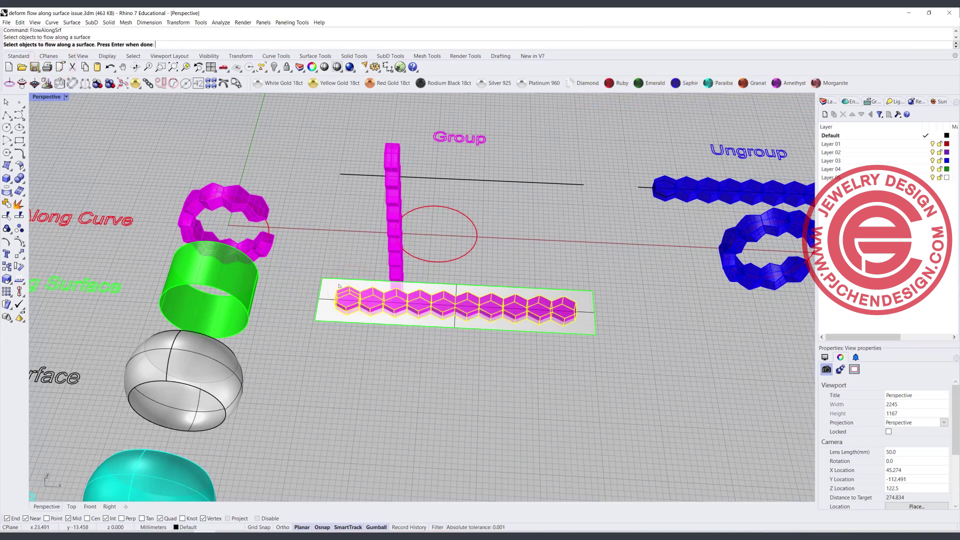
key(Return)
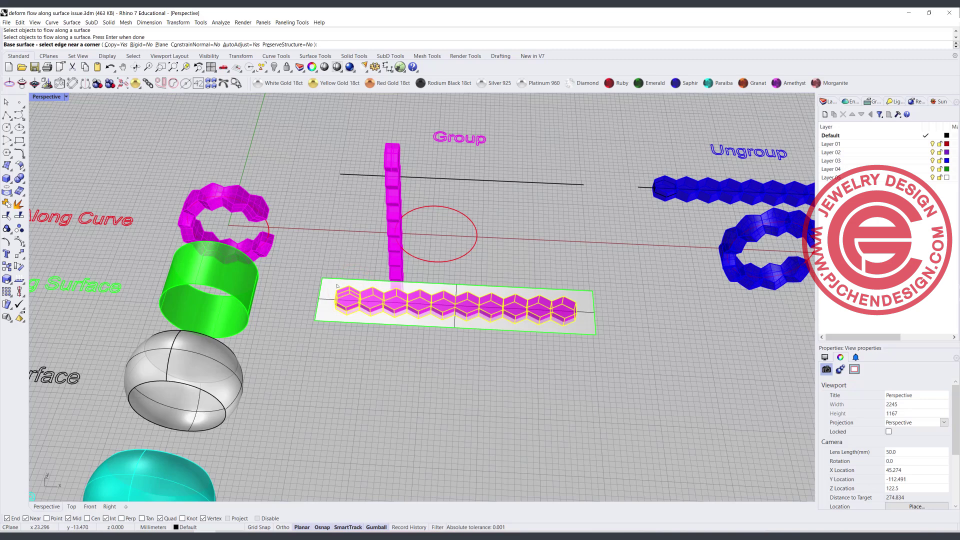
click(327, 289)
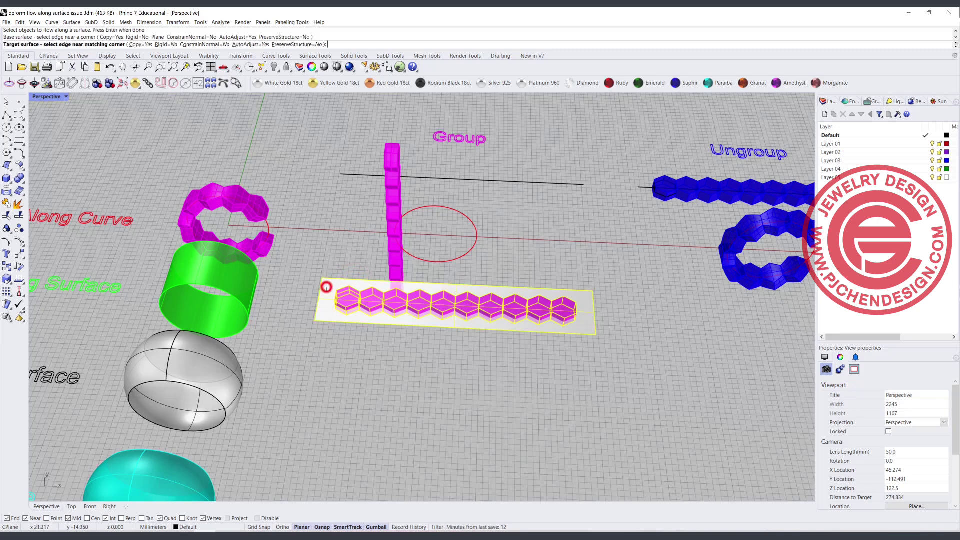
click(254, 276)
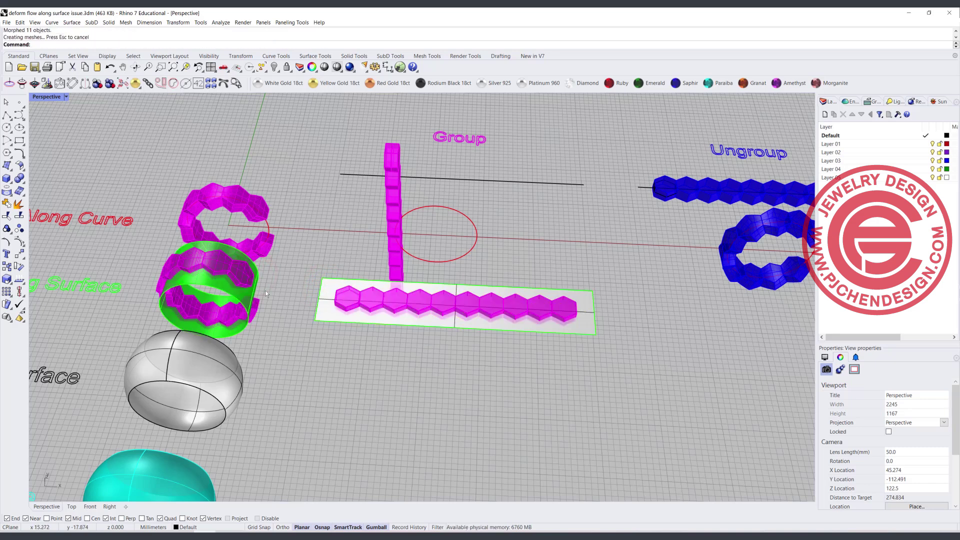
- Compare the flat magenta row on its base surface with the flowed copy around the green cylinder
scroll(226, 267, down, 2)
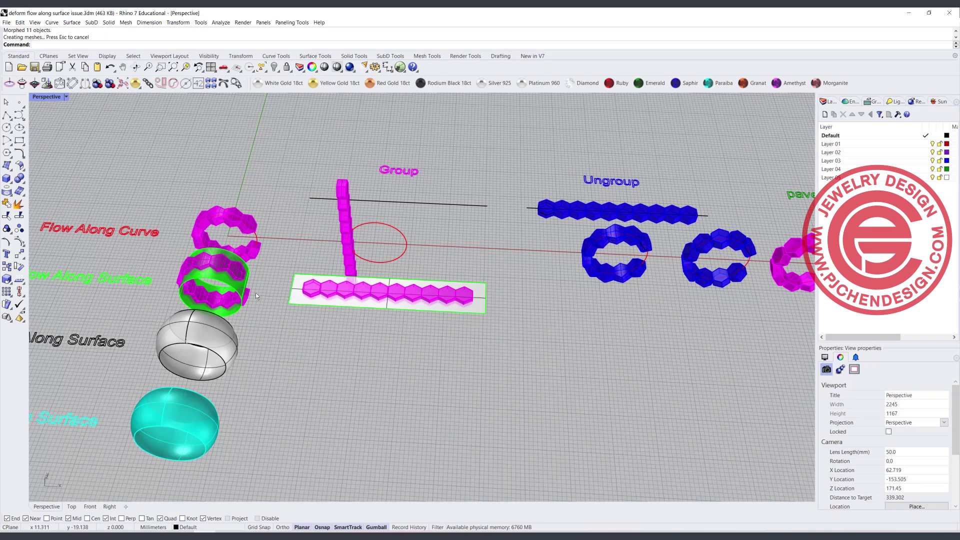
scroll(329, 274, up, 3)
scroll(268, 284, down, 1)
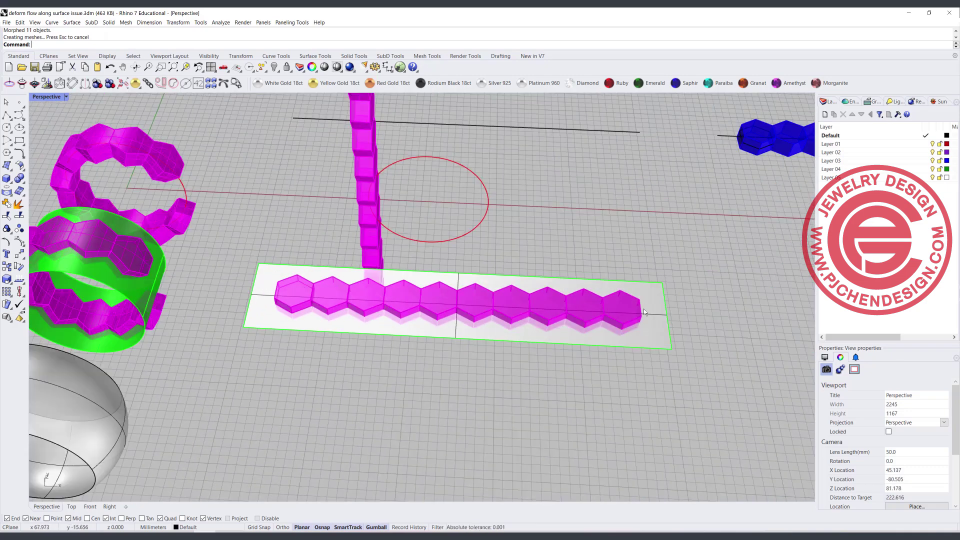
scroll(254, 275, down, 5)
scroll(258, 276, up, 6)
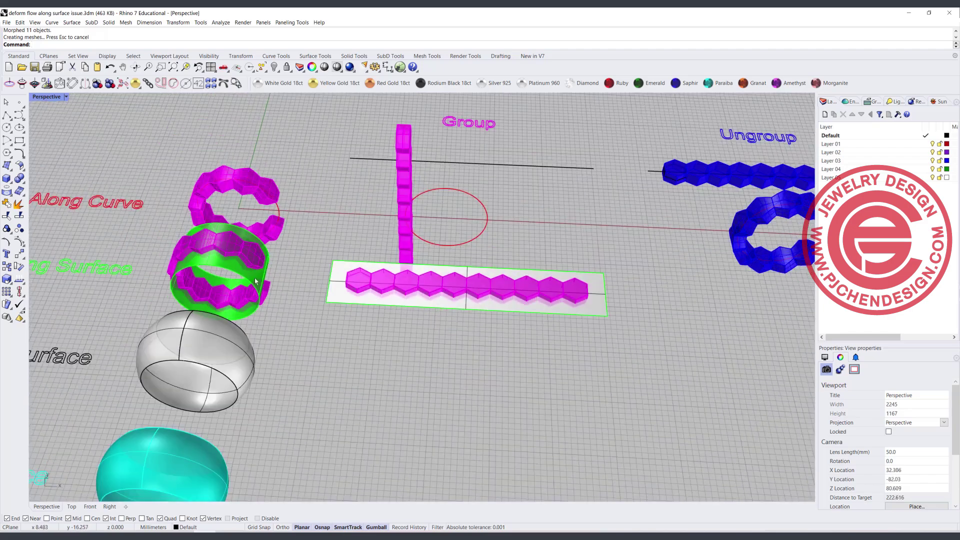
scroll(260, 273, up, 2)
right_drag(285, 274, 248, 270)
right_drag(203, 224, 232, 231)
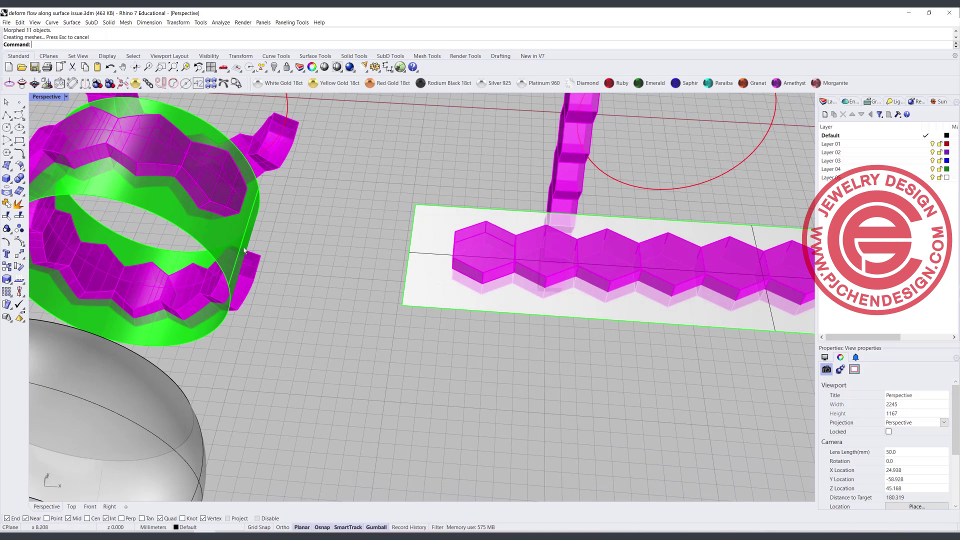
- Select the green cylinder and the flat base surface in turn to compare the seam with the short edge, and clear the selection
click(248, 222)
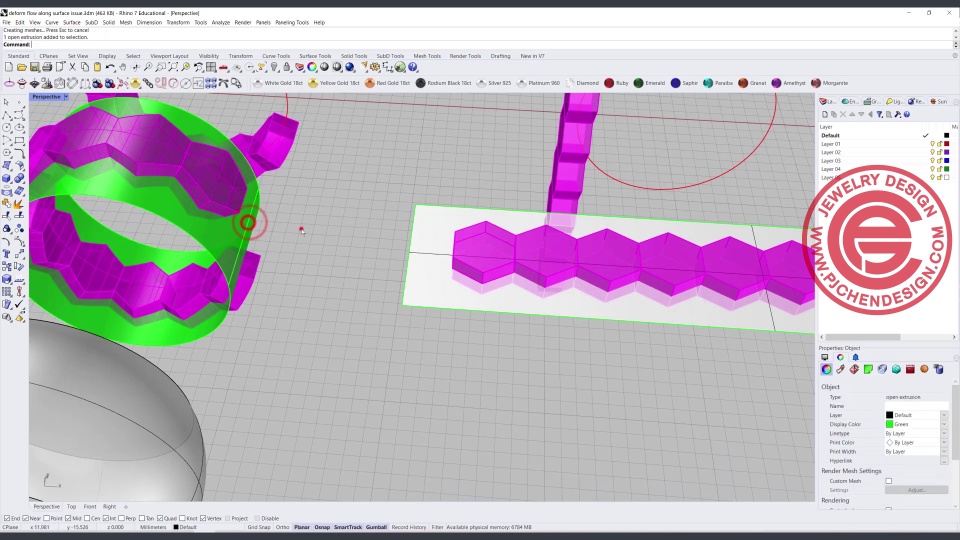
click(415, 235)
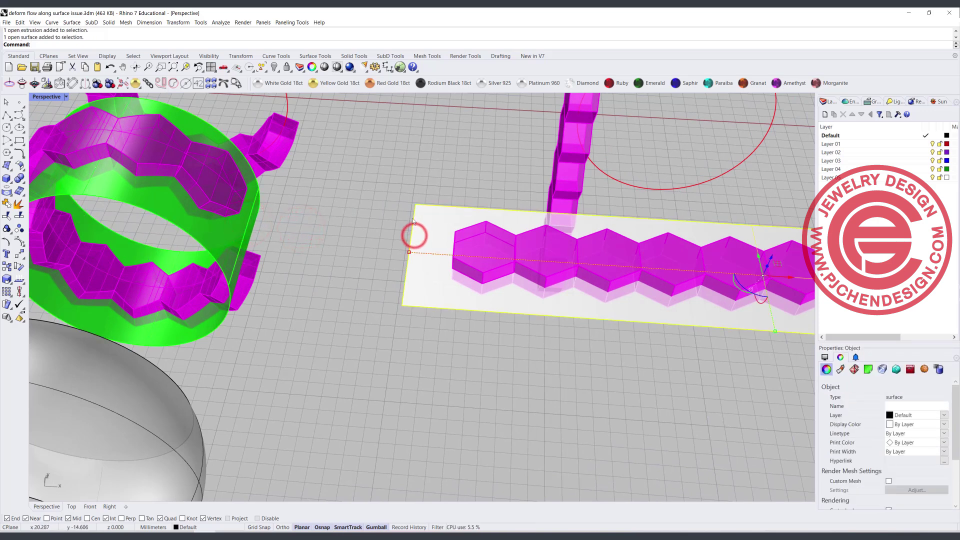
click(371, 239)
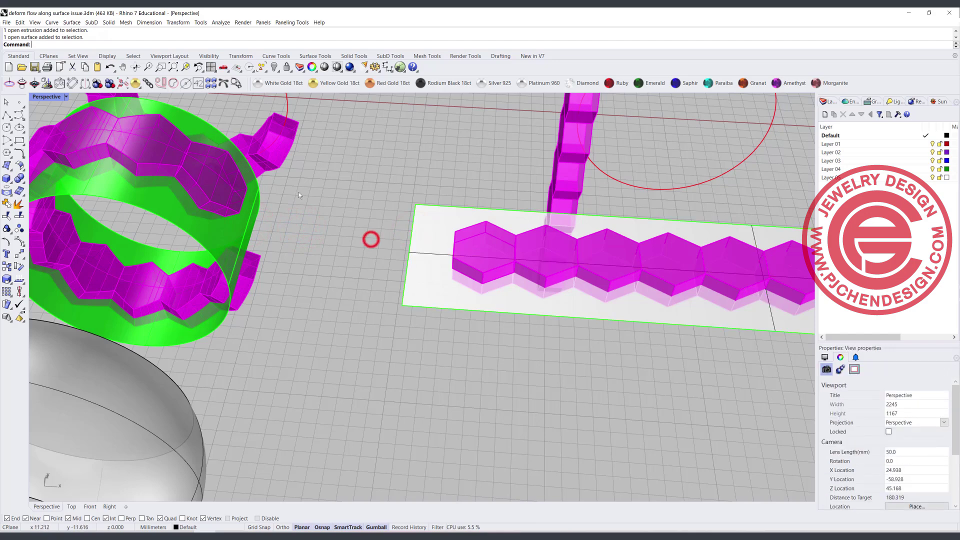
scroll(299, 192, down, 5)
mouse_move(298, 191)
right_down()
mouse_move(329, 217)
mouse_move(289, 185)
right_up()
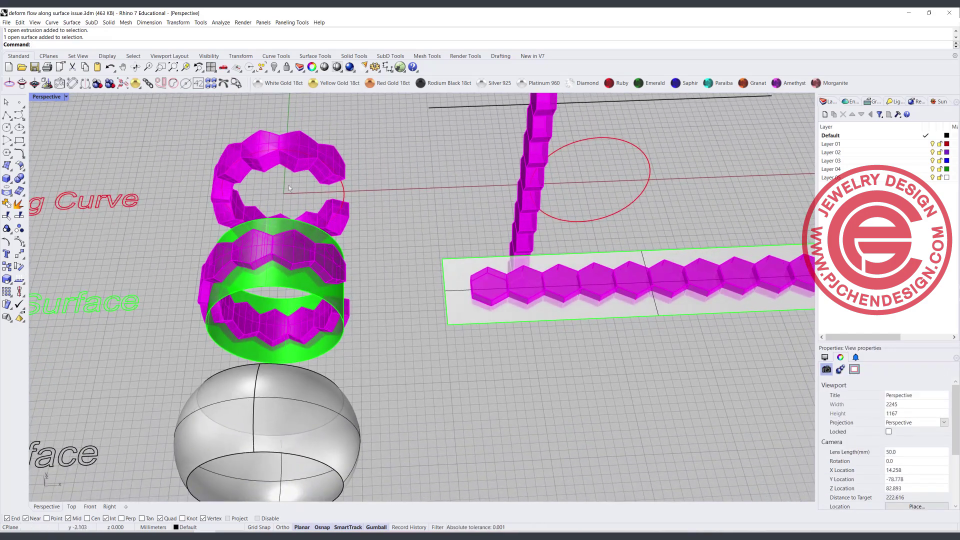
- Switch the Perspective viewport to Rendered display and hide the green cylinder around the flowed hexagon ring
click(66, 96)
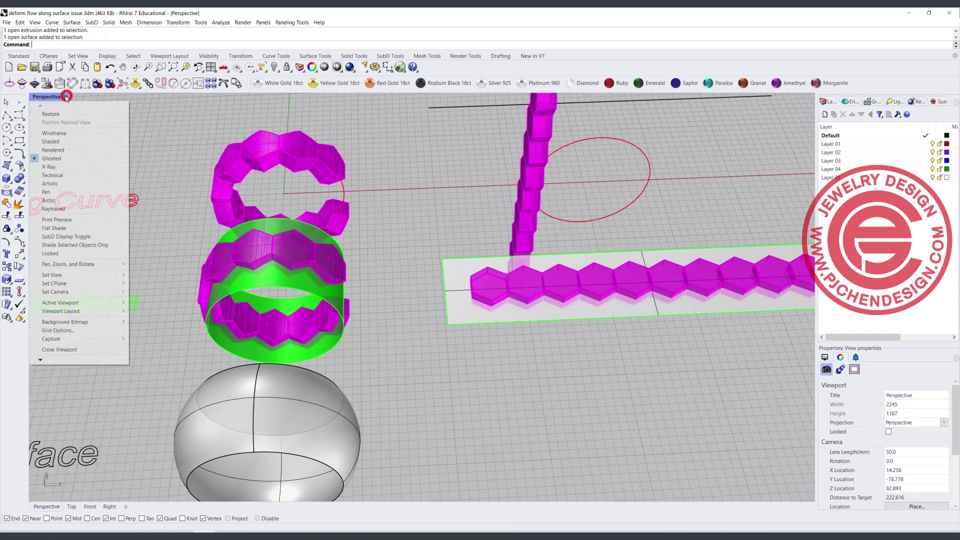
click(56, 150)
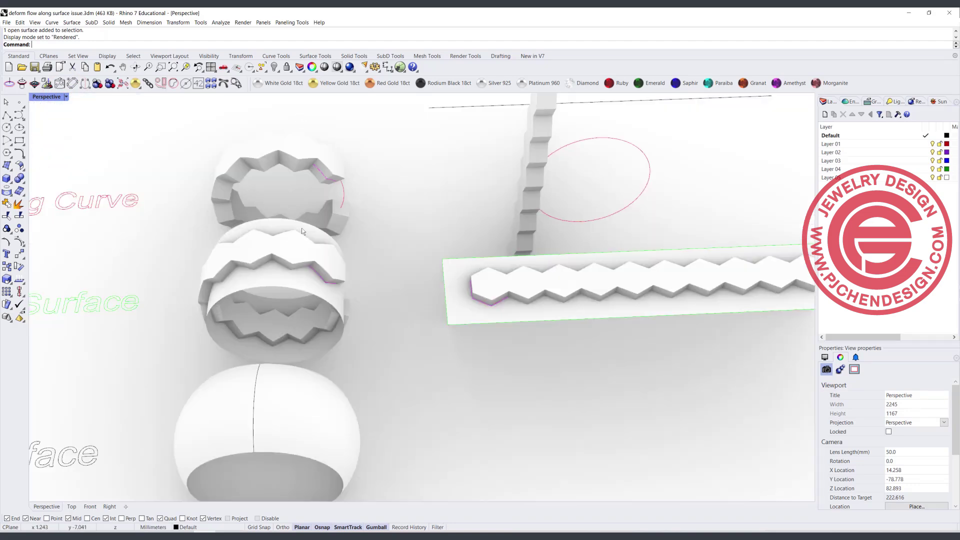
scroll(302, 228, up, 2)
click(334, 302)
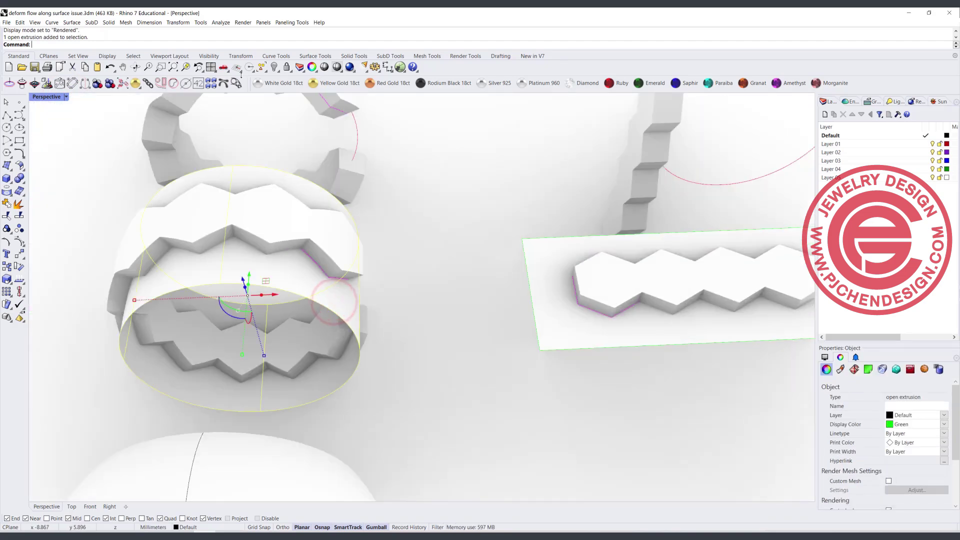
click(274, 67)
scroll(340, 275, down, 4)
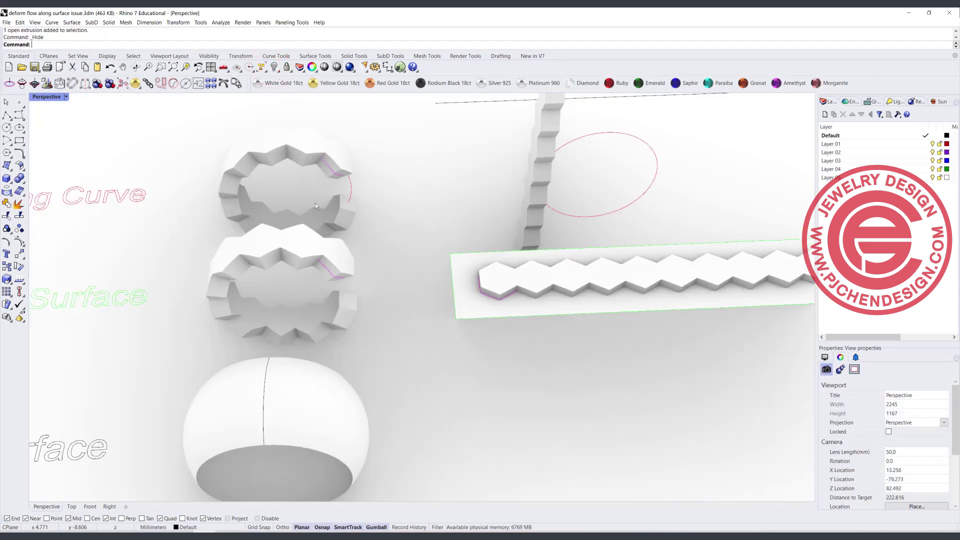
- Inspect the two rendered hexagon rings and return the Perspective viewport to Ghosted display
right_drag(315, 202, 313, 176)
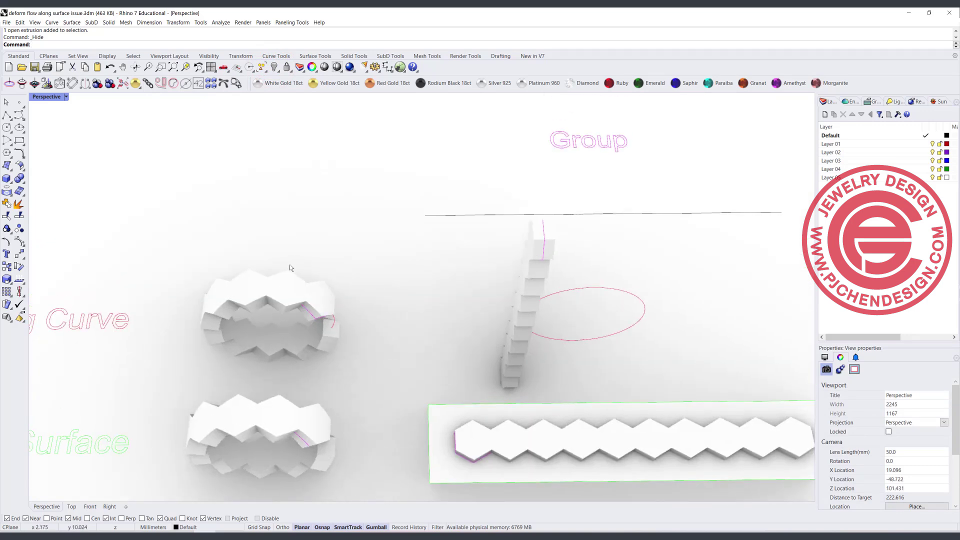
right_drag(281, 295, 299, 274)
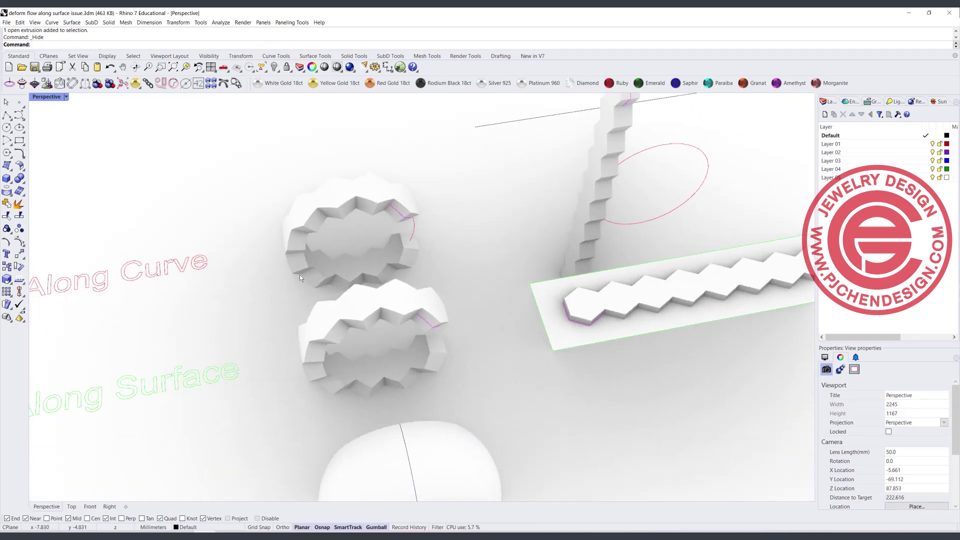
scroll(299, 274, down, 2)
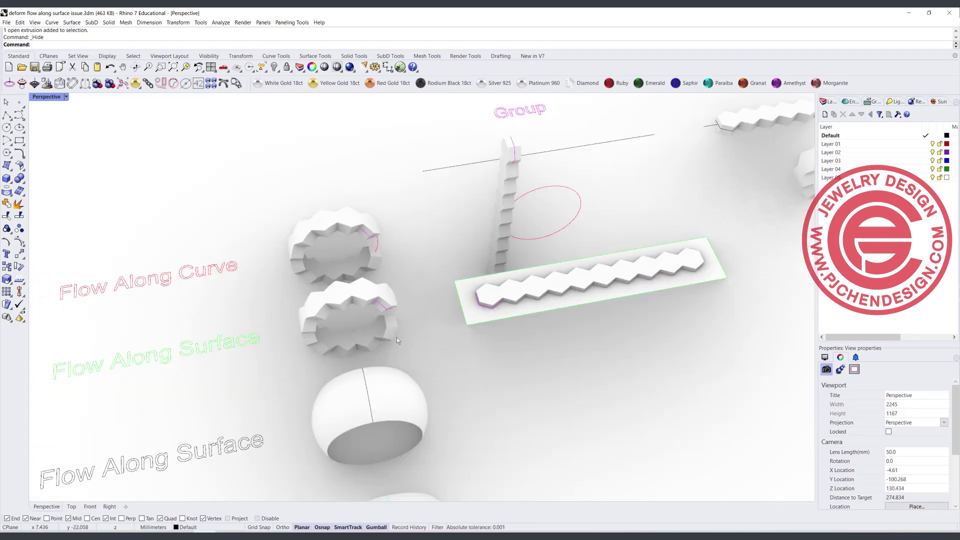
click(66, 97)
click(66, 157)
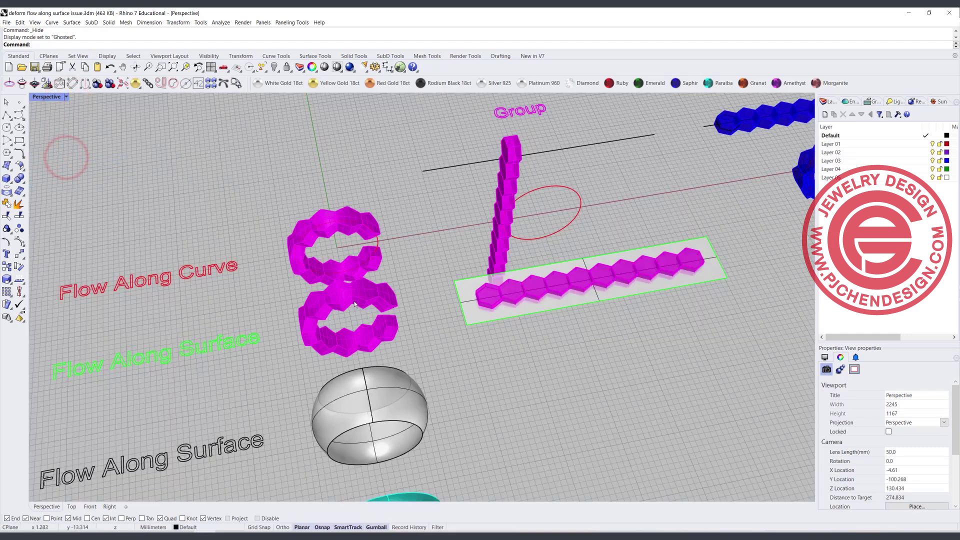
- Select the red circle inside the Flow Along Curve ring to check the path it follows, and clear the selection
scroll(350, 299, up, 2)
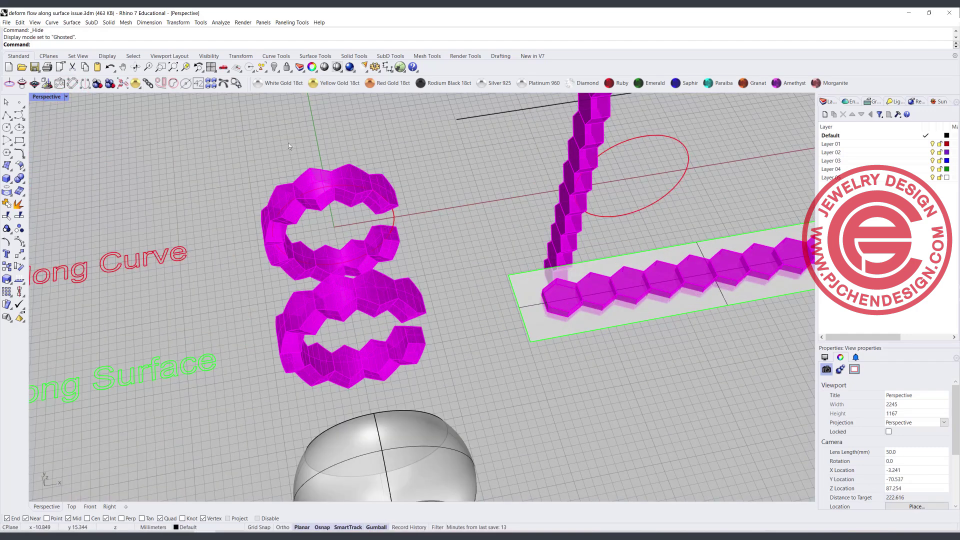
click(393, 213)
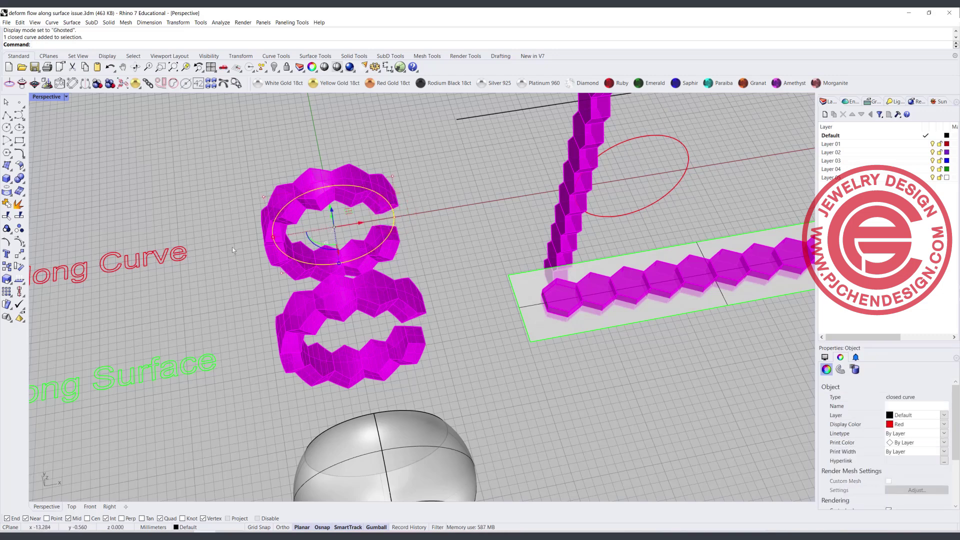
scroll(232, 247, down, 5)
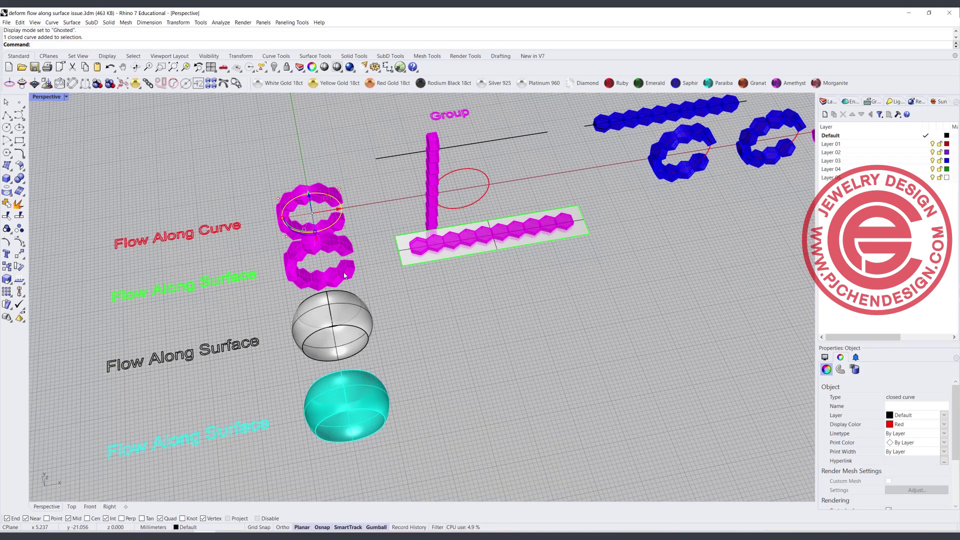
scroll(343, 275, down, 2)
click(375, 280)
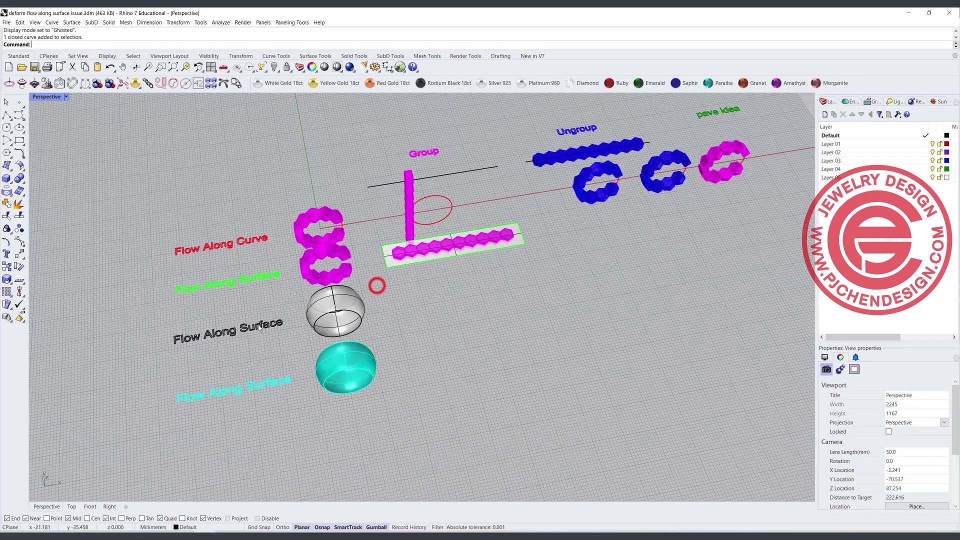
- Examine the domed grey and cyan ring surfaces alongside the flat magenta row and its base surface
right_drag(231, 334, 309, 310)
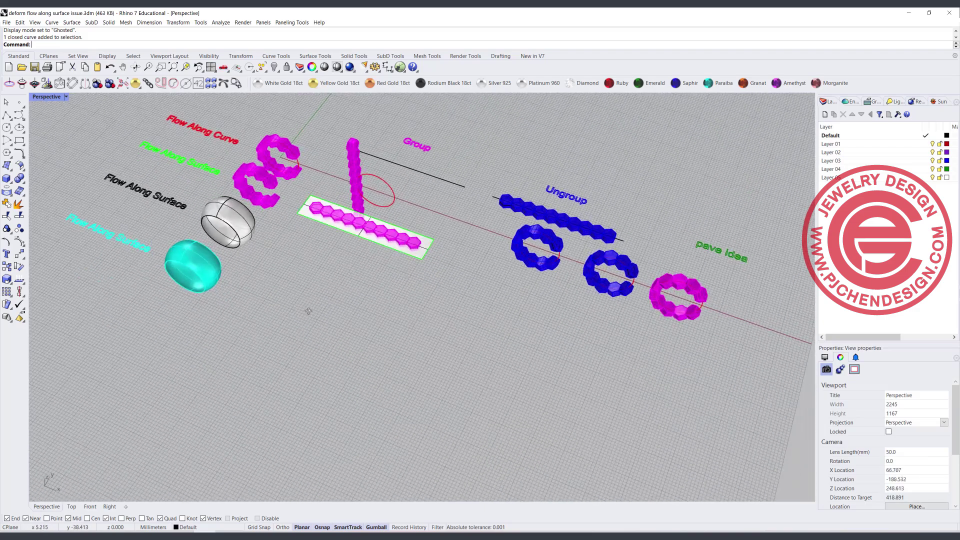
scroll(220, 199, up, 6)
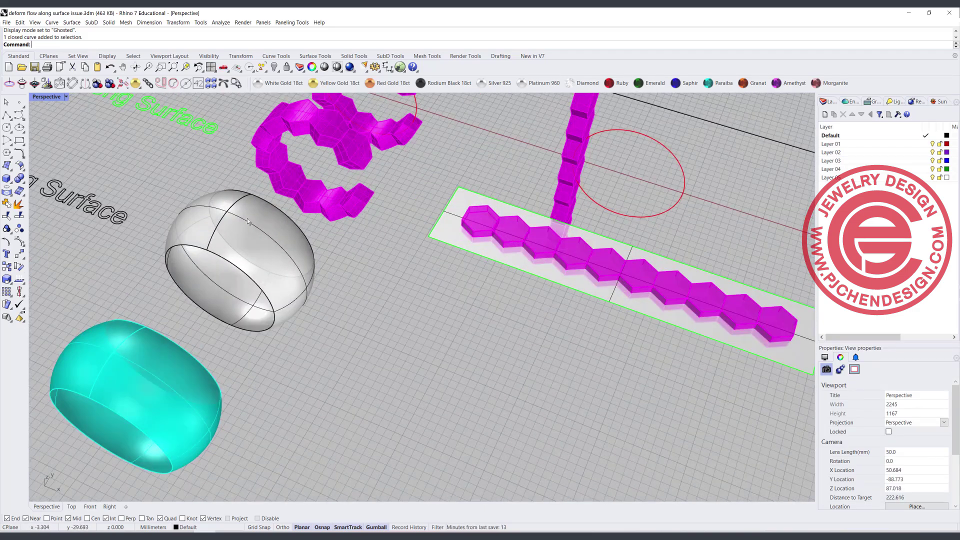
shift+right_drag(278, 249, 331, 251)
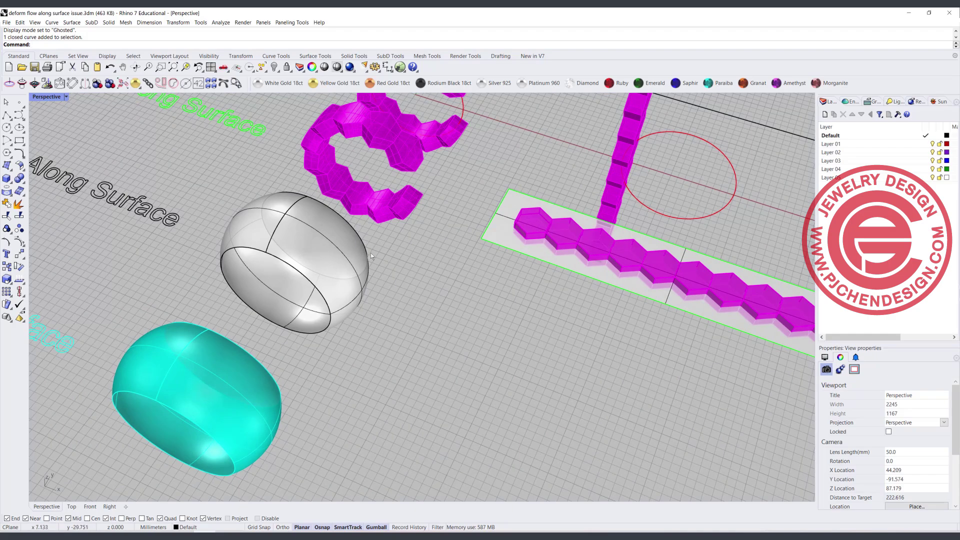
scroll(363, 292, down, 5)
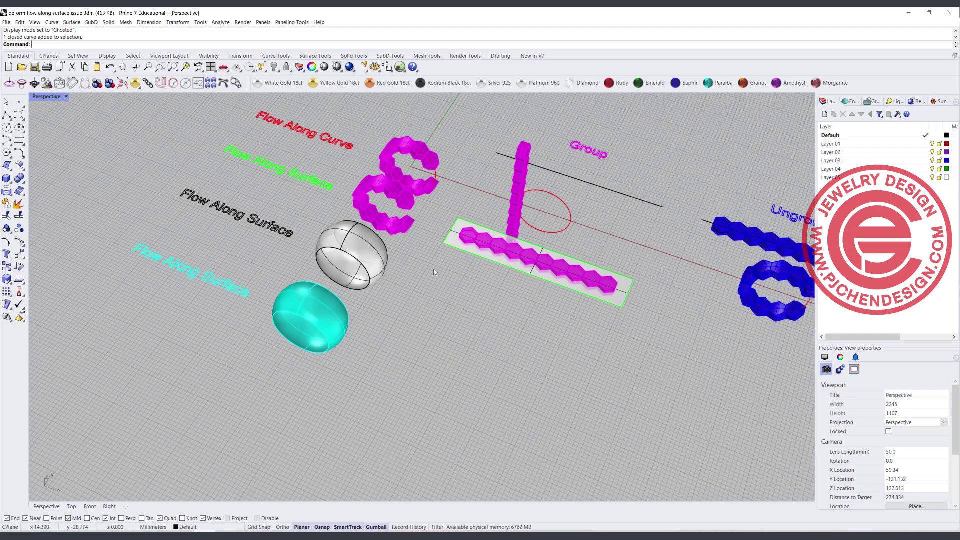
right_drag(433, 269, 300, 274)
scroll(290, 280, up, 4)
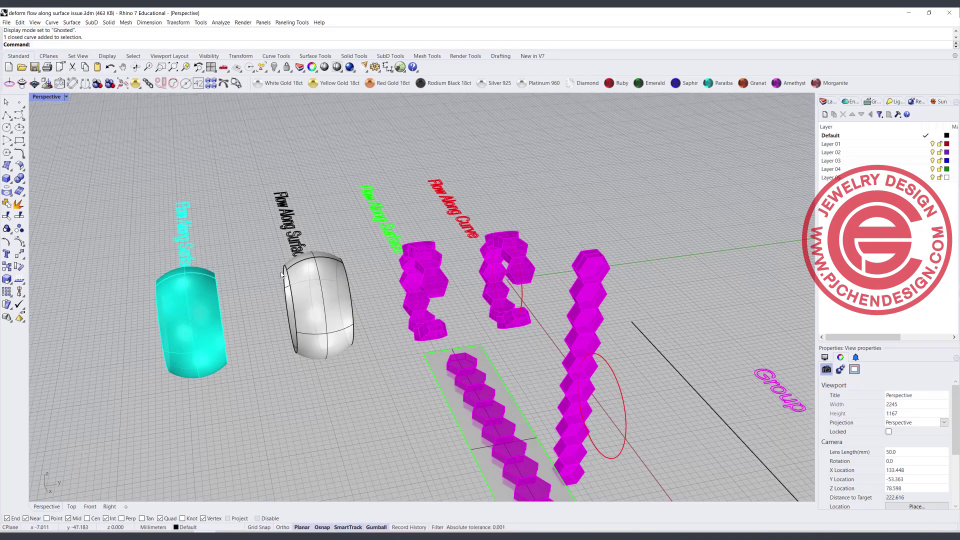
scroll(301, 355, down, 5)
right_drag(301, 355, 391, 355)
scroll(372, 359, up, 2)
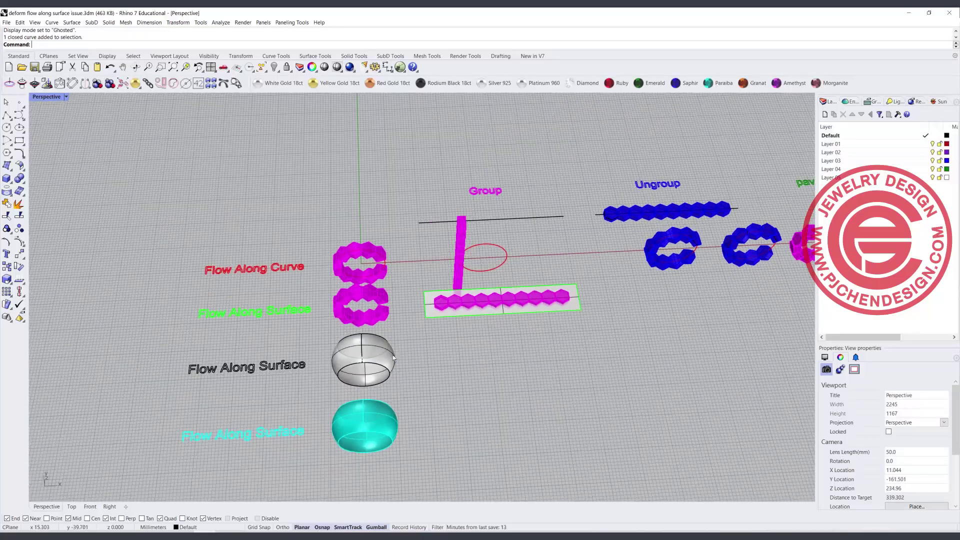
- Flow the flat magenta row onto the domed grey ring with FlowAlongSrf, Copy=Yes and Rigid=No, matching the base's short edge to the ring's seam
text(Flow)
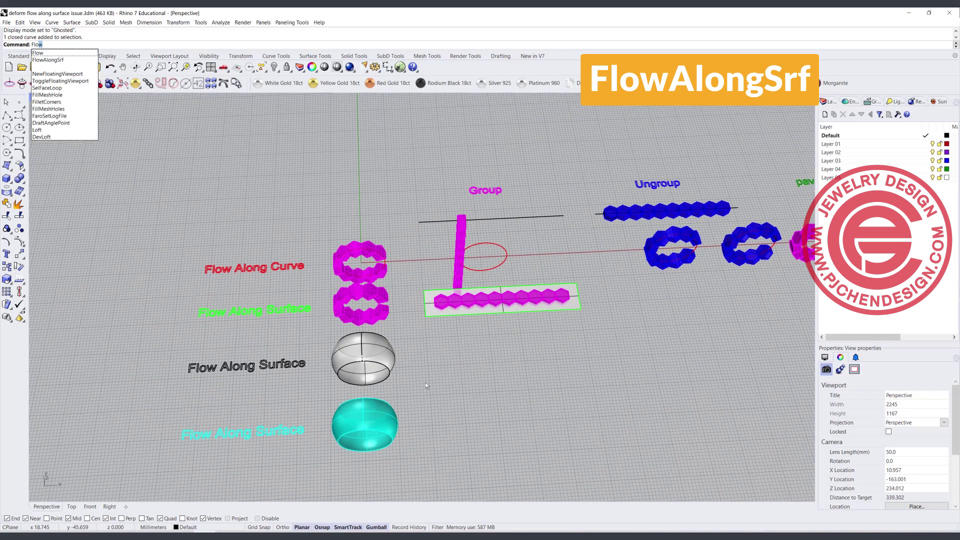
click(47, 60)
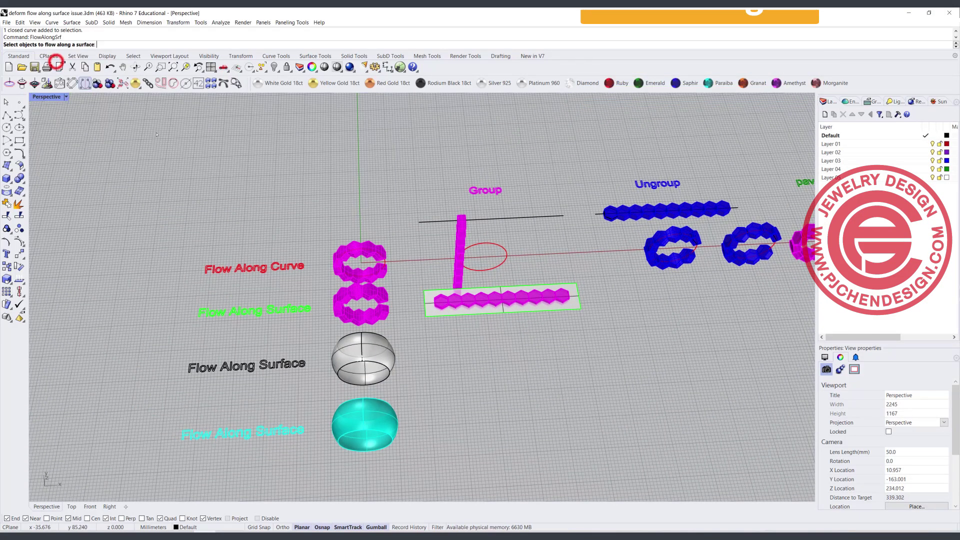
scroll(453, 321, up, 2)
click(425, 295)
click(422, 288)
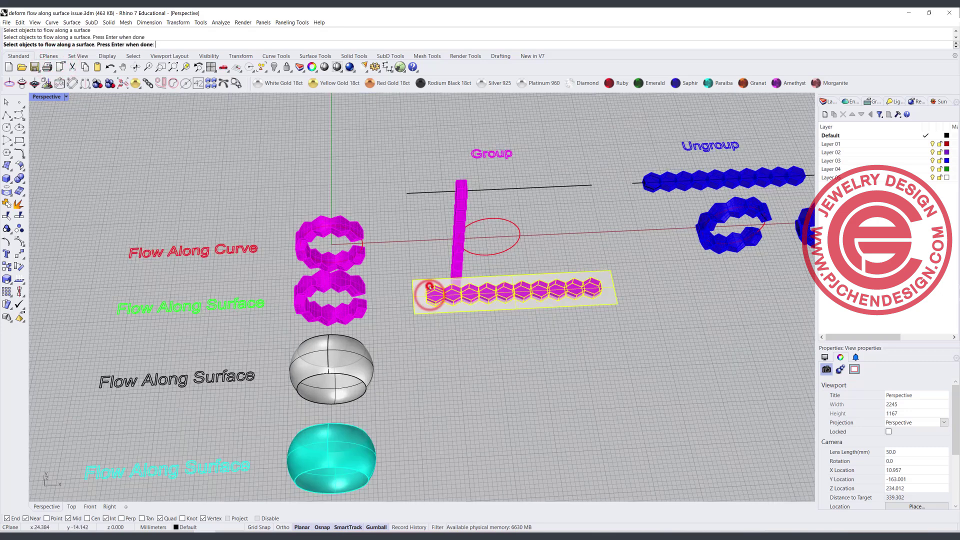
right_click(419, 283)
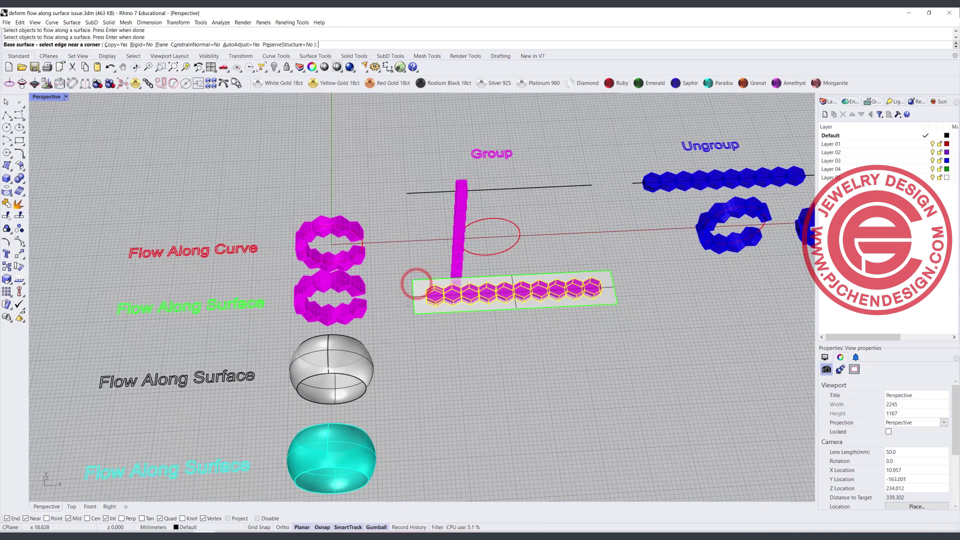
click(417, 289)
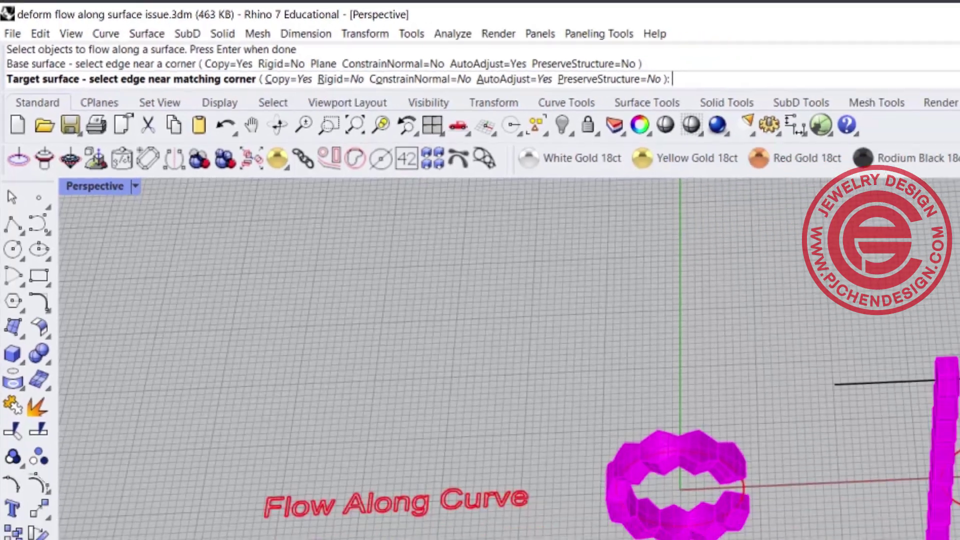
click(335, 341)
right_drag(346, 335, 353, 261)
scroll(352, 260, up, 6)
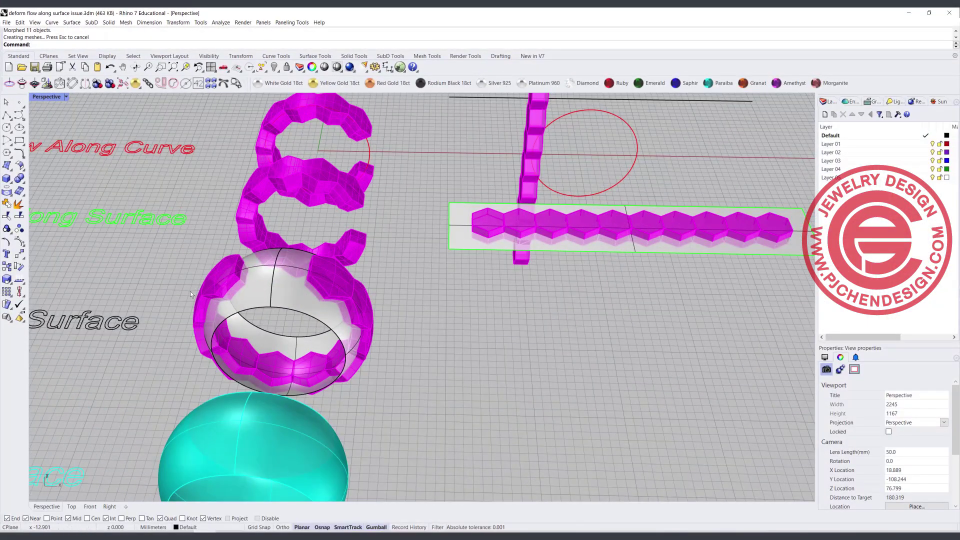
right_drag(354, 290, 341, 238)
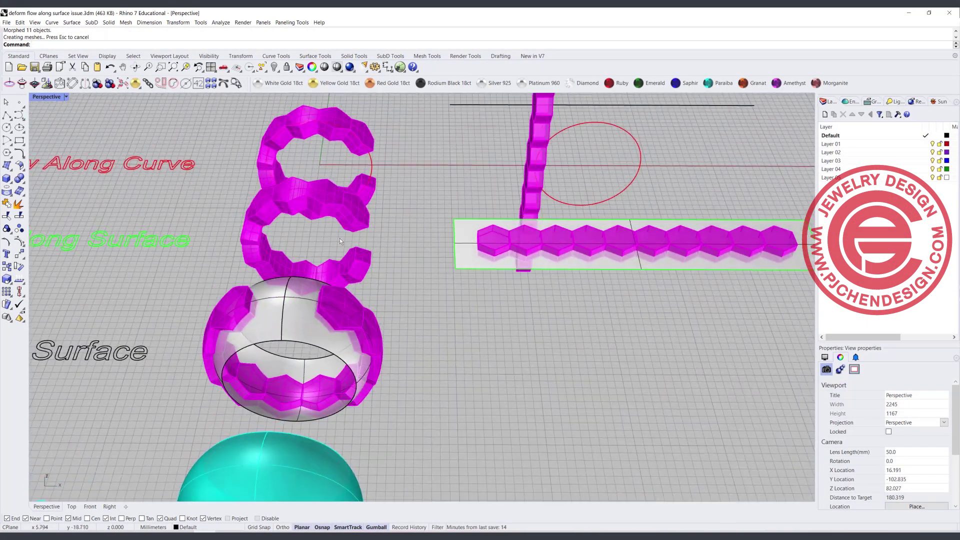
- Hide the two upper hexagon rings and the cyan ring together with their labels, leaving the domed grey ring isolated
scroll(349, 236, down, 8)
right_drag(383, 287, 385, 312)
drag(365, 316, 175, 199)
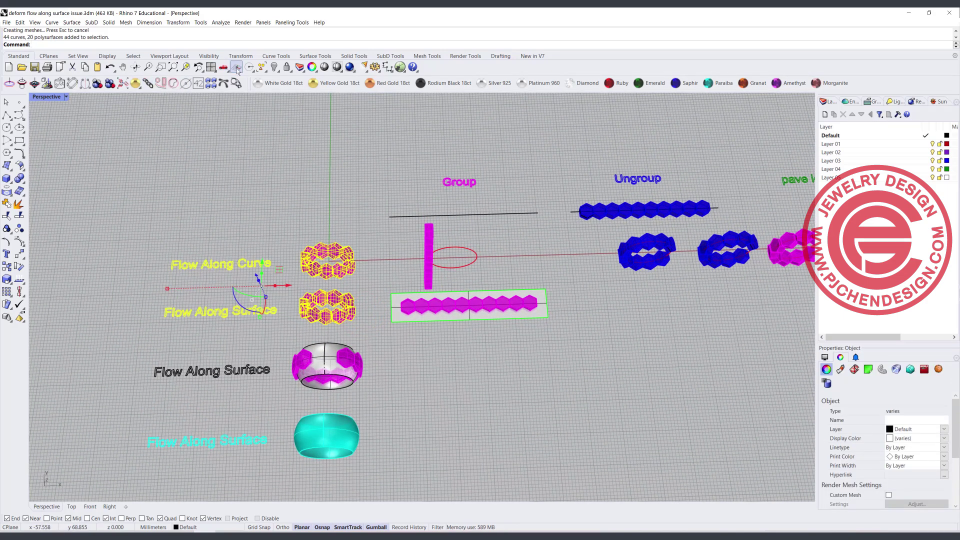
click(274, 67)
scroll(330, 360, up, 5)
scroll(347, 336, down, 8)
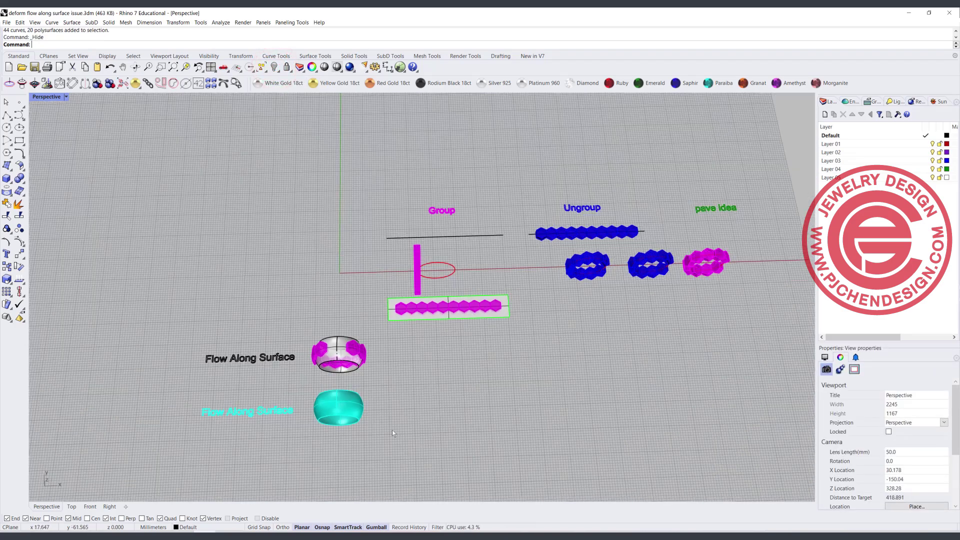
drag(405, 454, 279, 391)
key(ctrl+h)
- Examine the flowed magenta hexagons on the domed grey ring from the front and in side profile
scroll(350, 322, up, 5)
scroll(343, 325, up, 6)
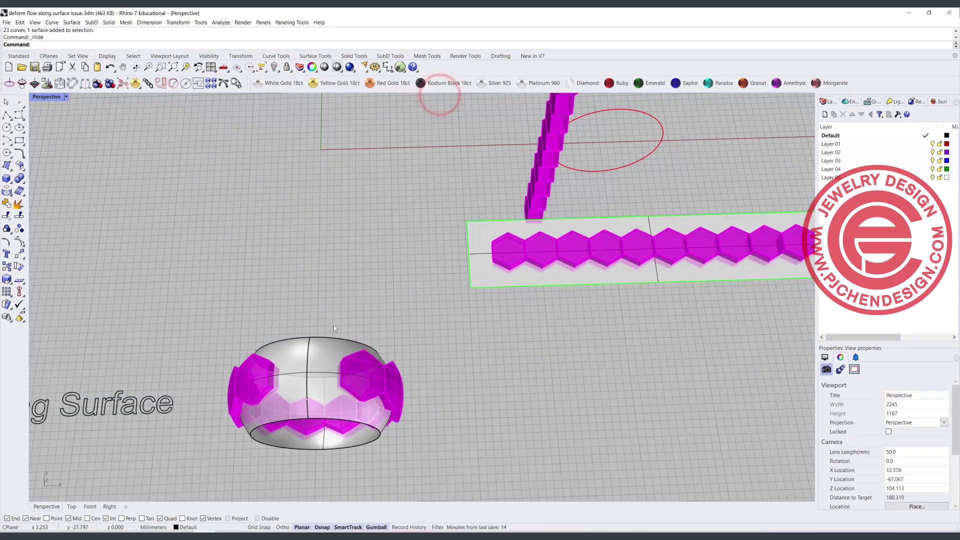
scroll(446, 264, down, 4)
right_drag(429, 302, 362, 378)
scroll(369, 222, up, 2)
right_drag(369, 221, 376, 236)
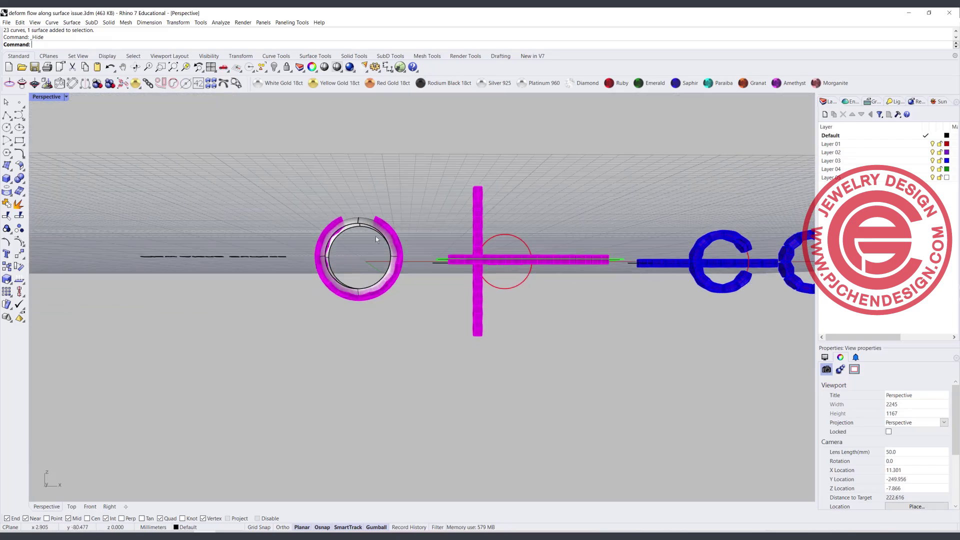
scroll(414, 285, down, 6)
right_drag(428, 283, 270, 305)
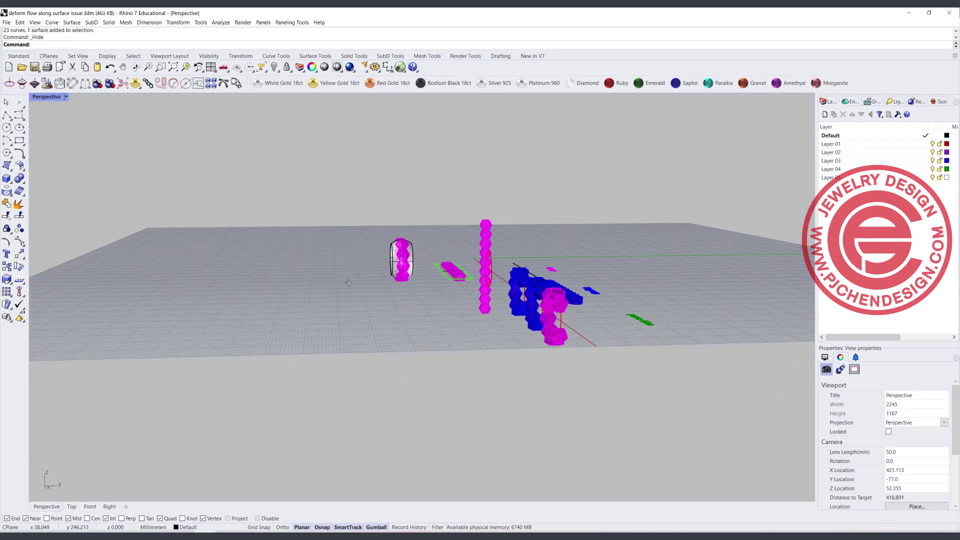
scroll(416, 247, up, 12)
mouse_move(374, 203)
right_down()
mouse_move(368, 212)
mouse_move(377, 207)
right_up()
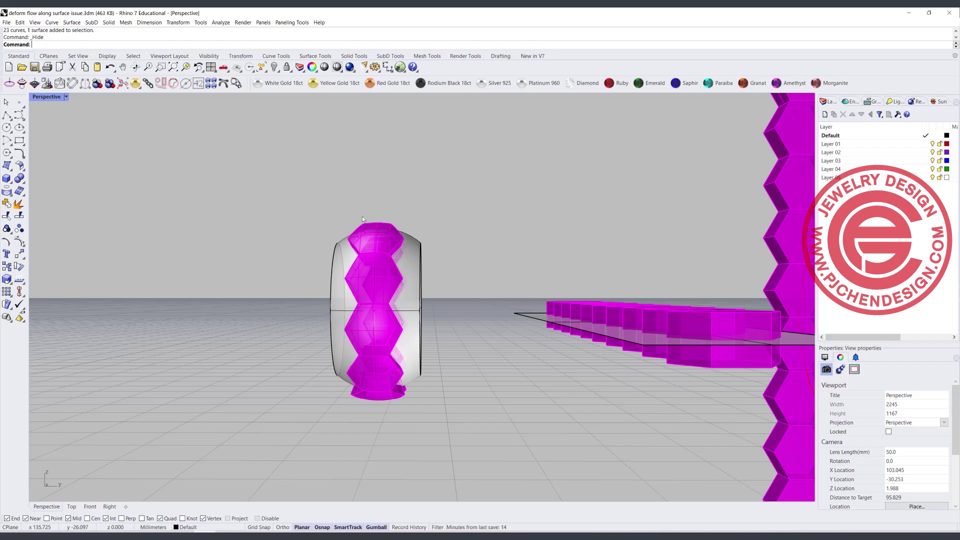
right_drag(362, 217, 320, 301)
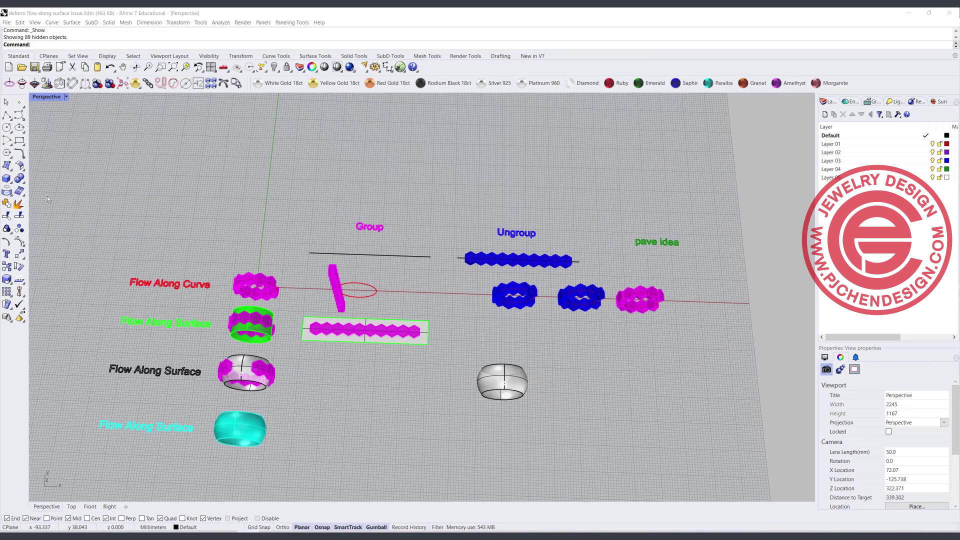
- Copy the flat base surface along X from the Group section to below the ungrouped blue rings
shift+right_drag(541, 377, 512, 358)
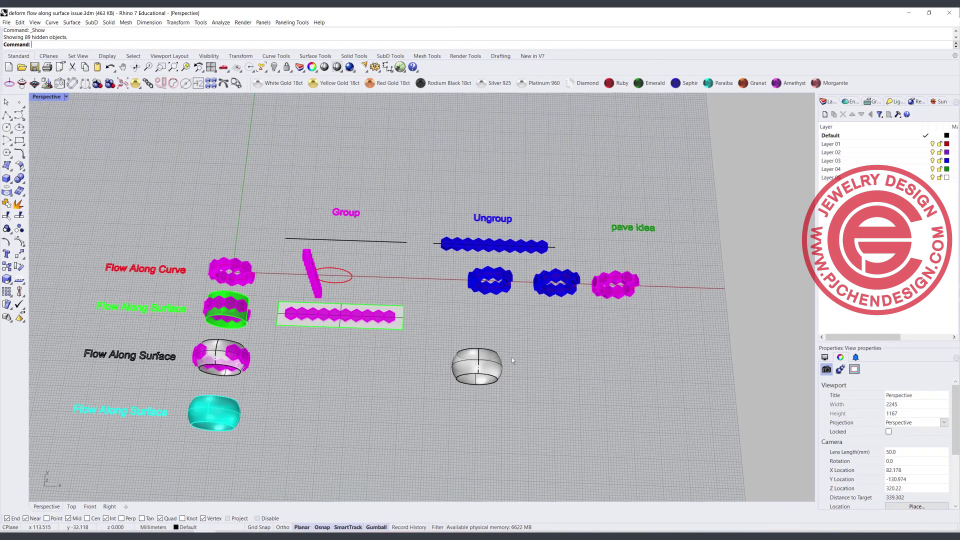
click(392, 325)
click(400, 310)
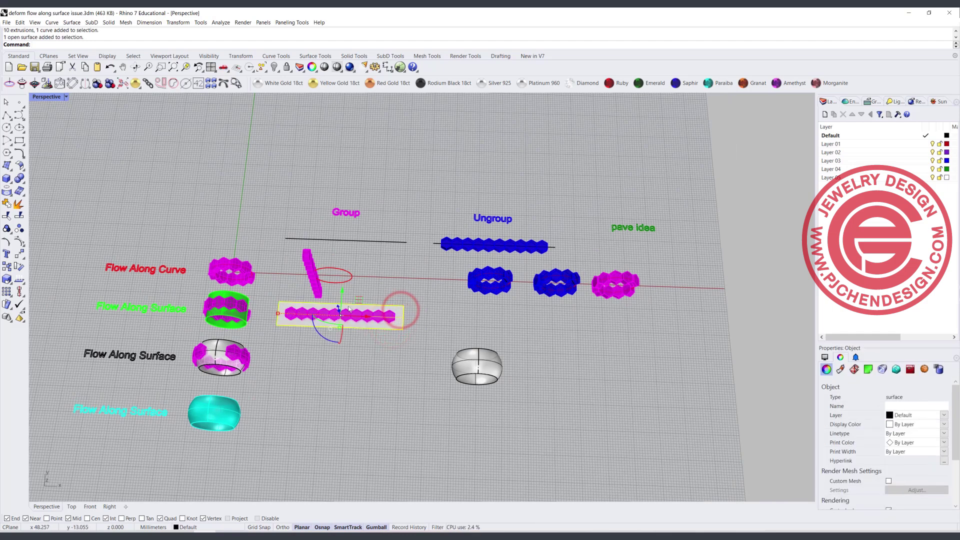
drag(369, 316, 520, 322)
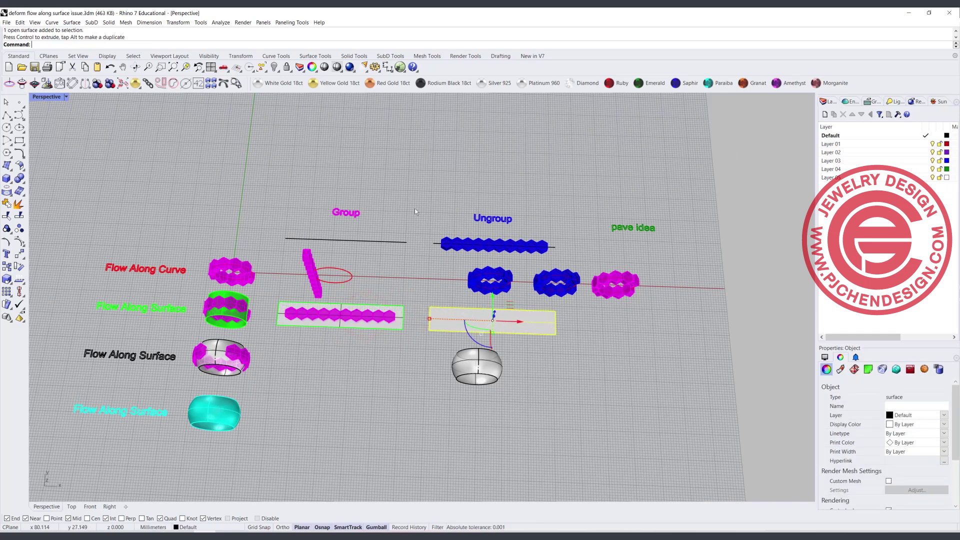
- Move the ungrouped blue hexagon row along Y onto the copied base surface and clear the selection
drag(435, 223, 554, 260)
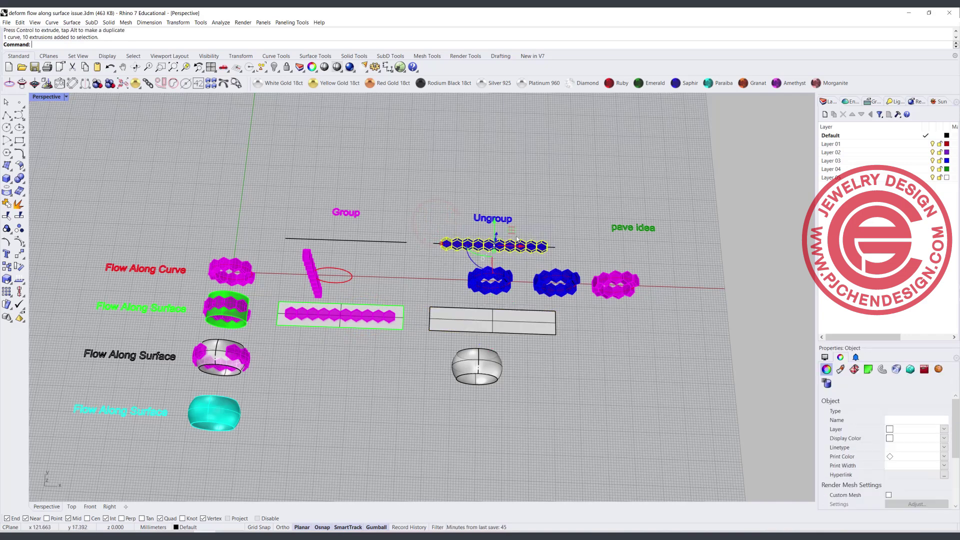
right_drag(494, 223, 531, 281)
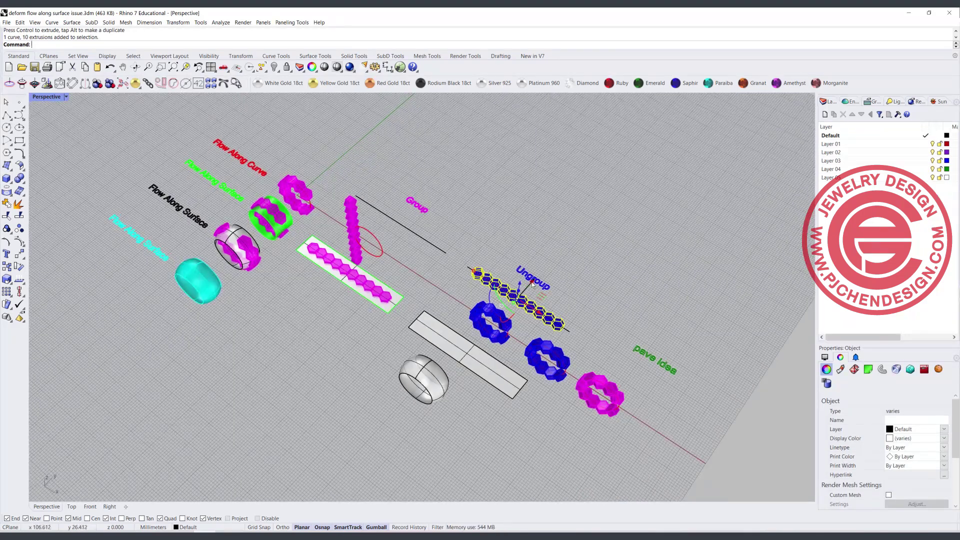
drag(531, 285, 479, 340)
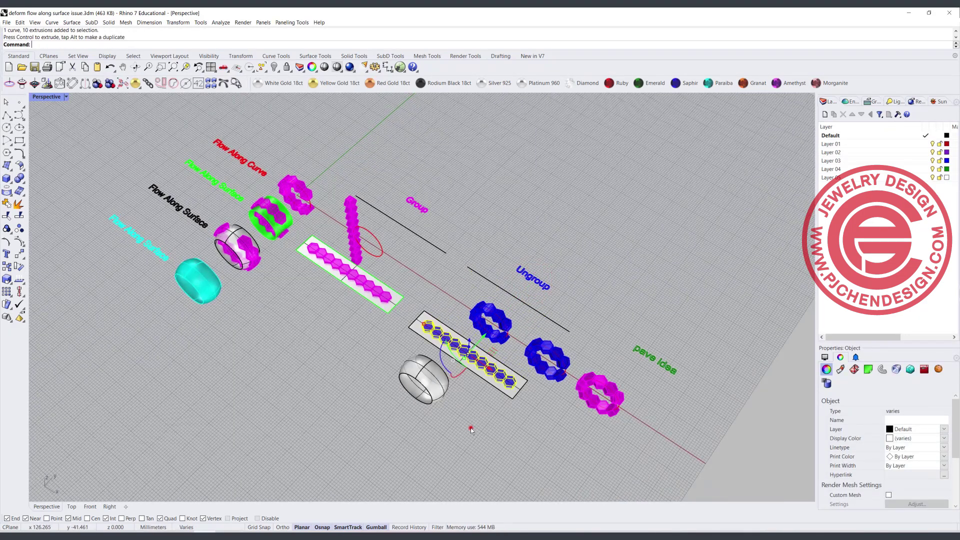
click(470, 428)
scroll(470, 429, down, 2)
right_drag(471, 428, 482, 394)
scroll(452, 408, up, 2)
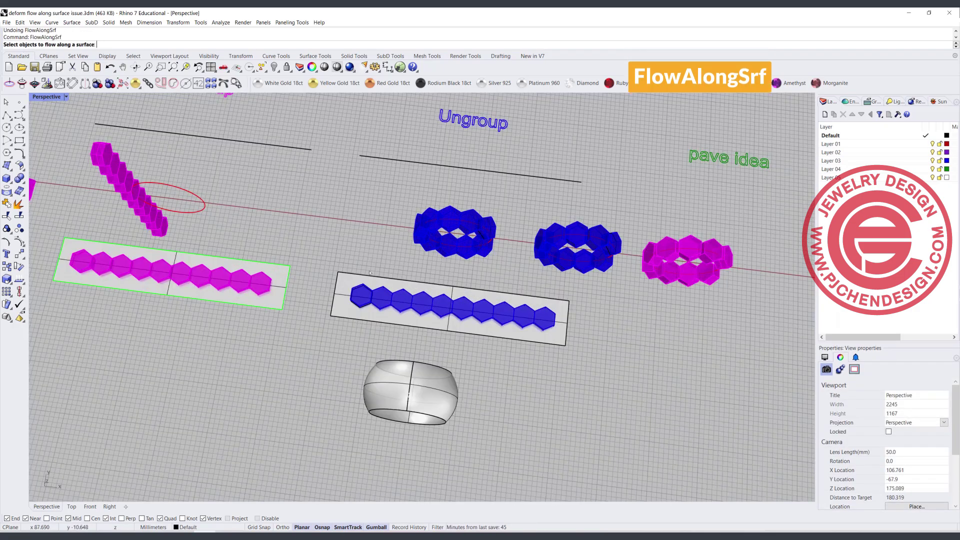
- Flow the ungrouped blue hexagon row from its flat base surface onto the domed grey ring below it with Rigid=Yes
right_drag(346, 264, 346, 274)
drag(345, 250, 562, 345)
ctrl+drag(544, 295, 474, 261)
right_drag(559, 338, 495, 347)
key(Return)
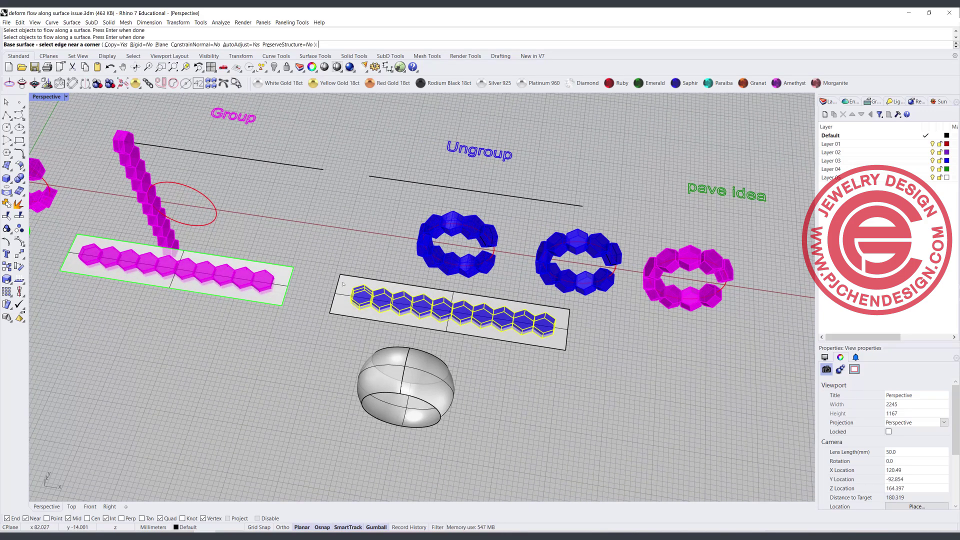
click(343, 284)
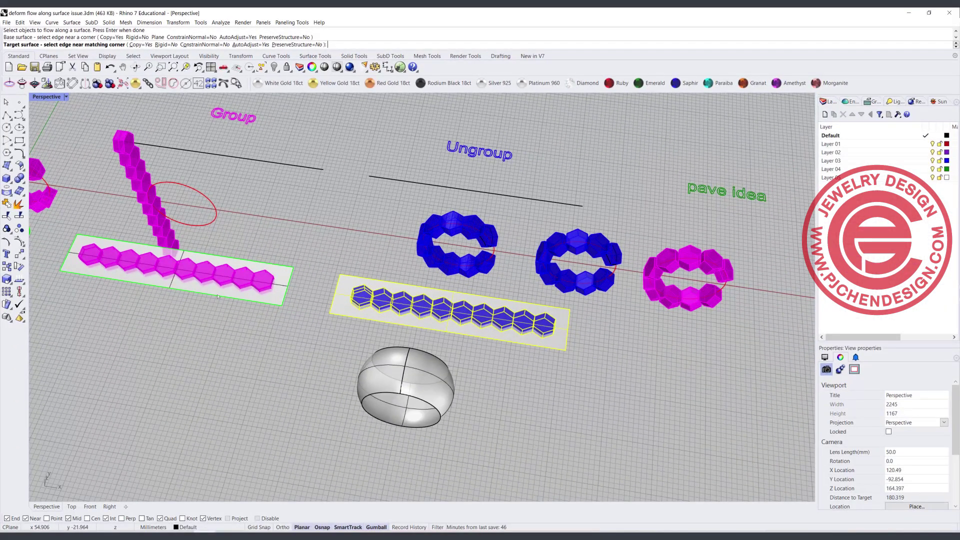
scroll(218, 297, down, 4)
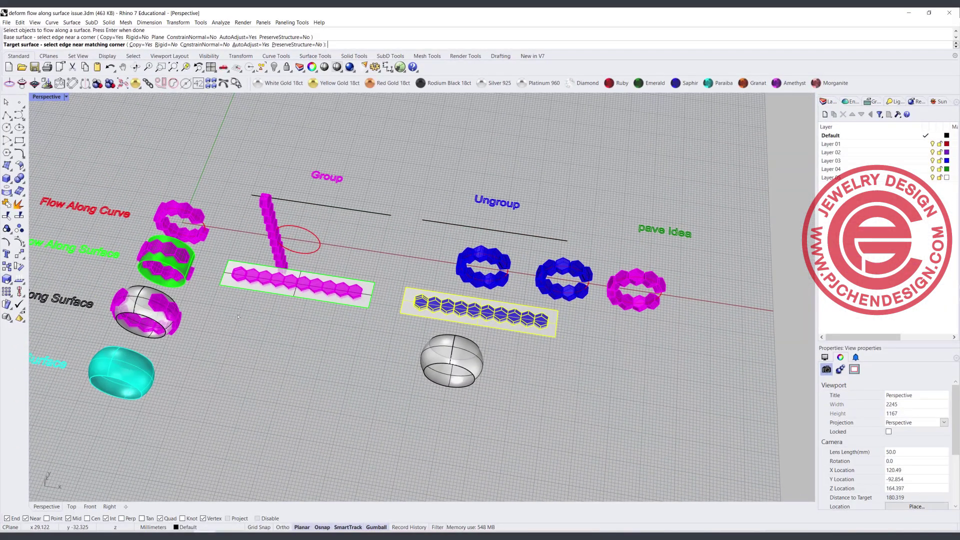
click(166, 45)
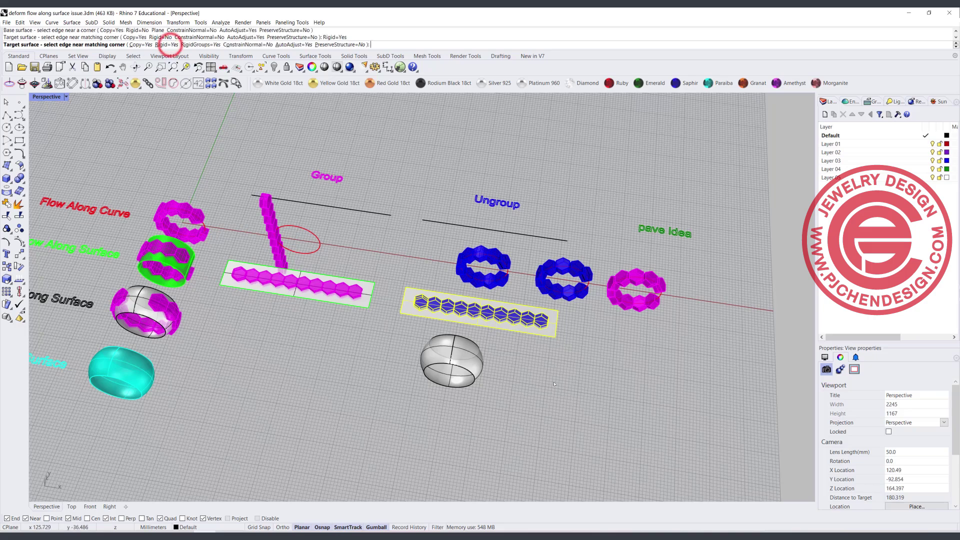
click(456, 343)
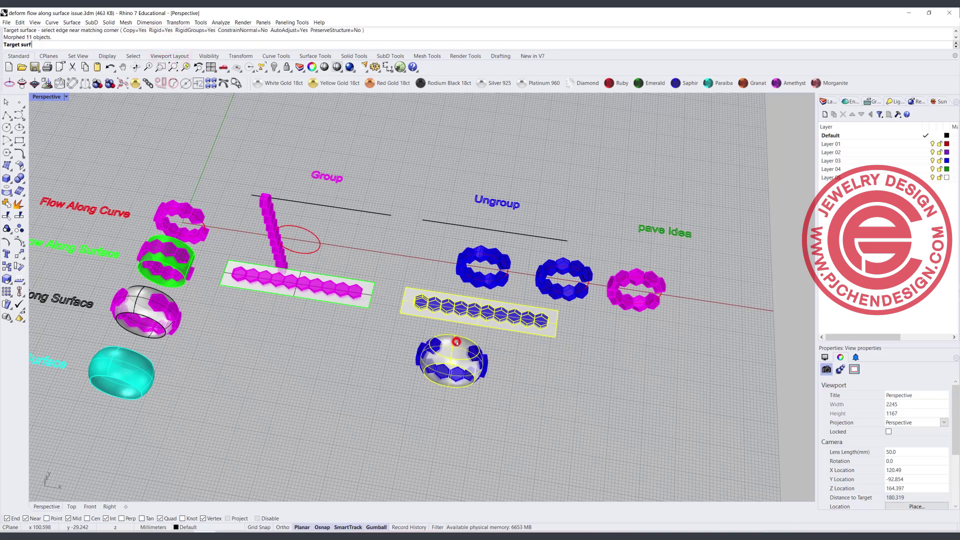
- Examine the flowed blue hexagons on the domed grey ring up close from an angled view
right_drag(515, 365, 517, 367)
right_drag(421, 335, 450, 295)
scroll(469, 367, up, 6)
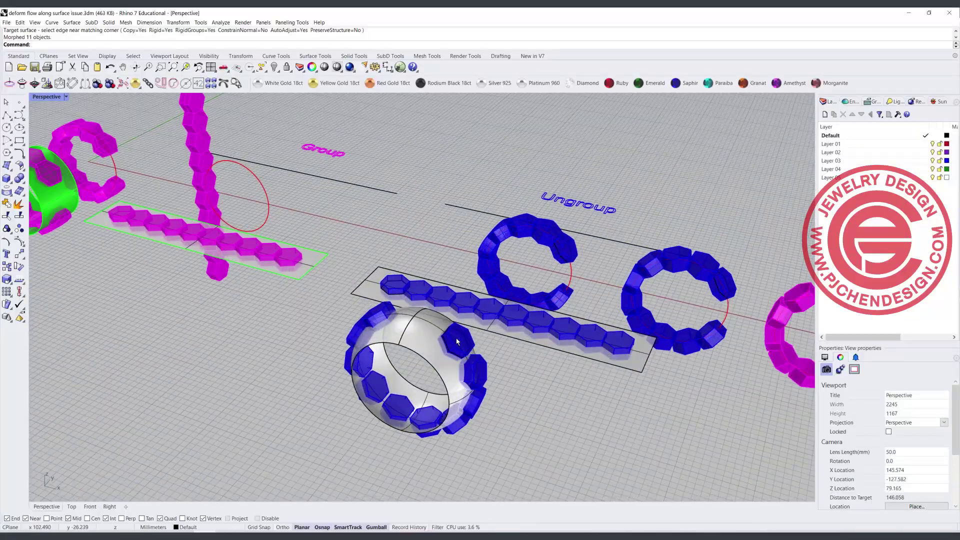
mouse_move(486, 369)
right_down()
mouse_move(415, 325)
mouse_move(443, 345)
mouse_move(499, 329)
mouse_move(445, 327)
mouse_move(467, 381)
mouse_move(477, 358)
right_up()
scroll(442, 346, down, 2)
scroll(446, 339, up, 4)
scroll(467, 382, up, 2)
scroll(466, 382, up, 2)
- Compare one original hexagon in the flat blue row with a flowed hexagon on the domed ring by highlighting each
click(497, 255)
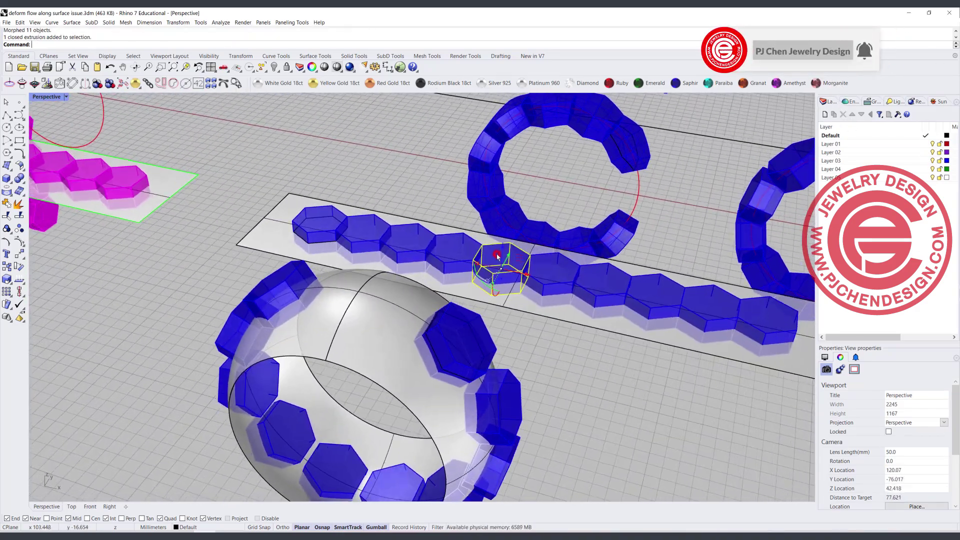
click(479, 324)
click(479, 324)
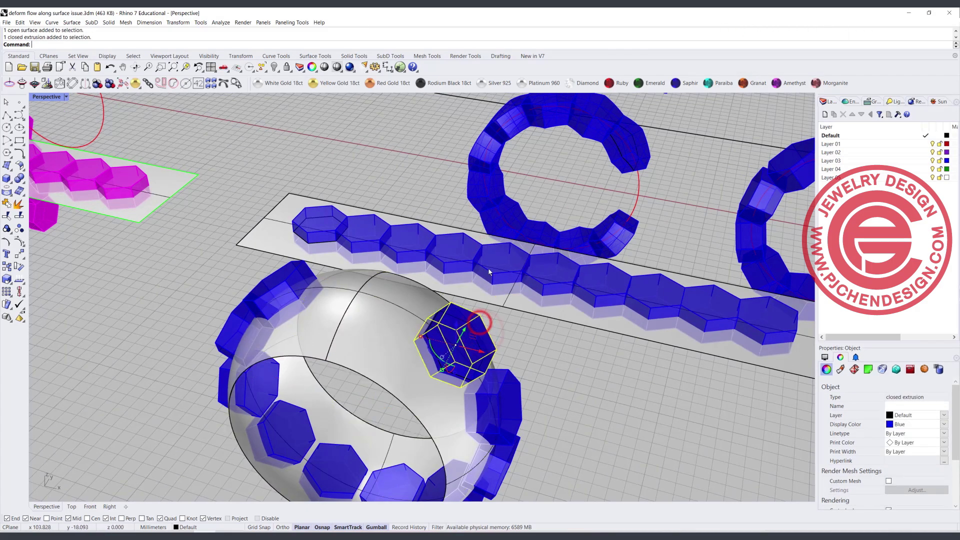
click(494, 252)
click(560, 382)
scroll(300, 256, down, 6)
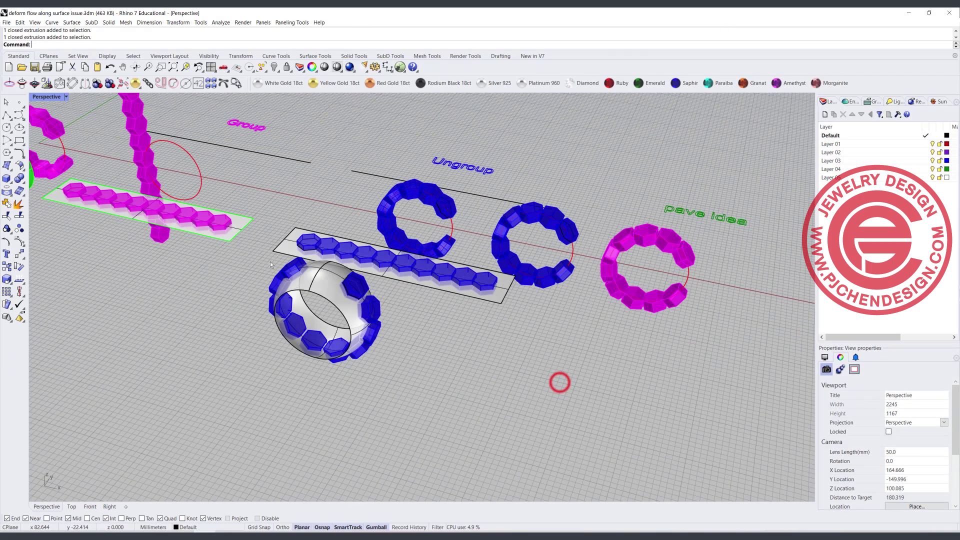
- Inspect the grouped magenta hexagons on the domed grey ring up close and highlight the whole group
shift+right_drag(270, 264, 399, 276)
scroll(339, 294, down, 4)
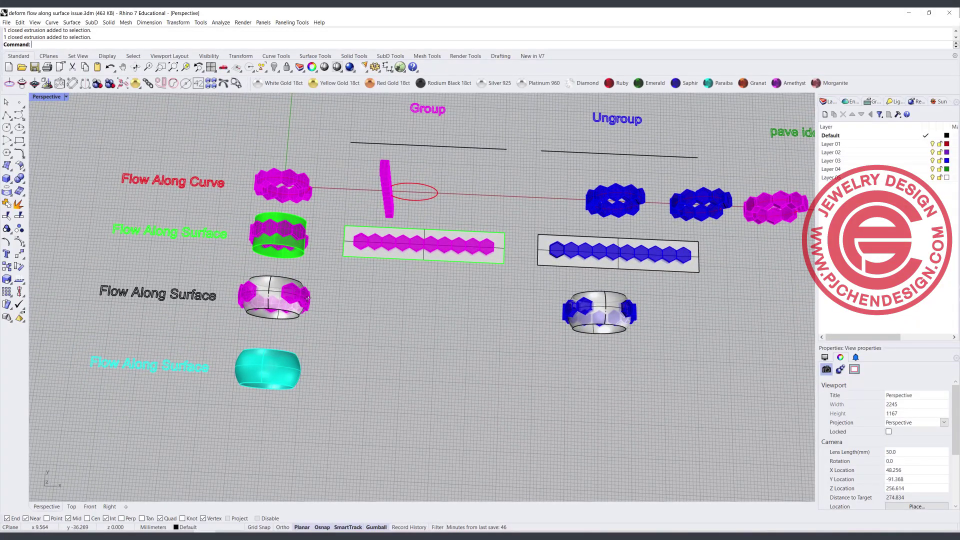
scroll(308, 298, up, 6)
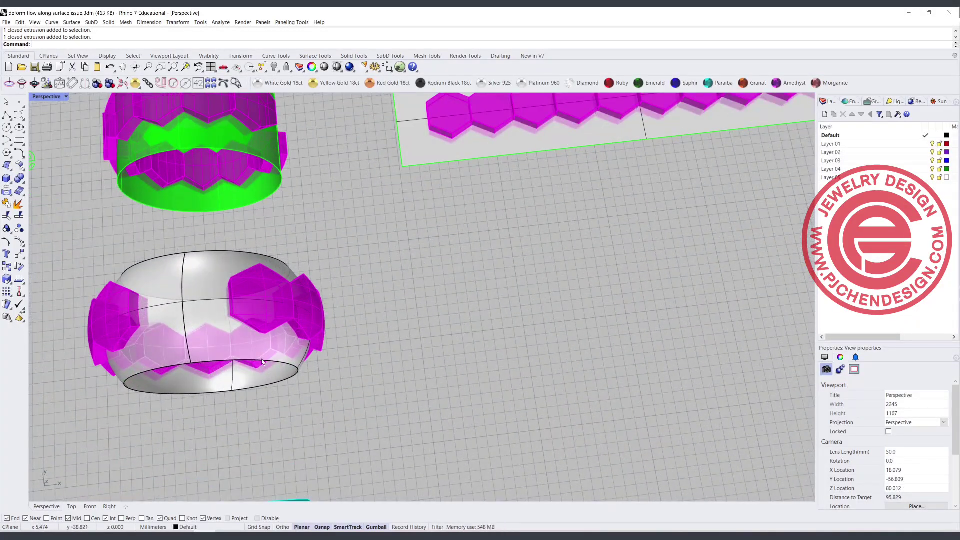
right_drag(262, 359, 265, 246)
scroll(281, 221, up, 4)
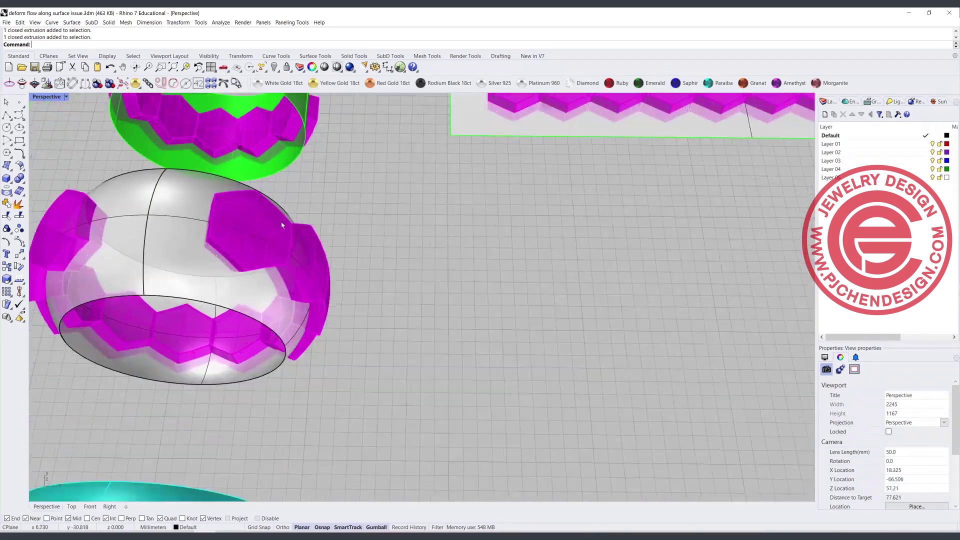
click(323, 230)
scroll(347, 231, down, 6)
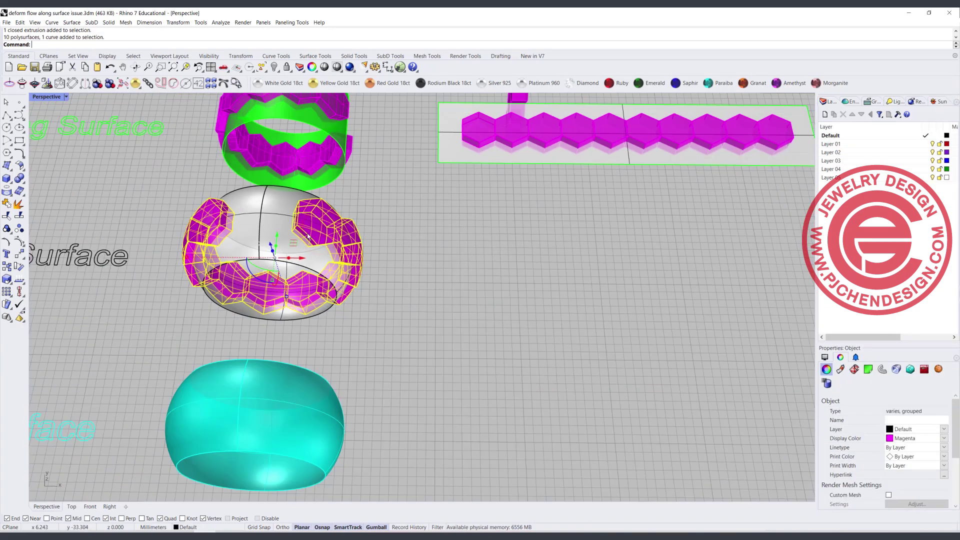
scroll(485, 212, down, 2)
- Return to the domed ring with ungrouped blue hexagons and check the hexagons along its side
shift+right_drag(485, 212, 408, 265)
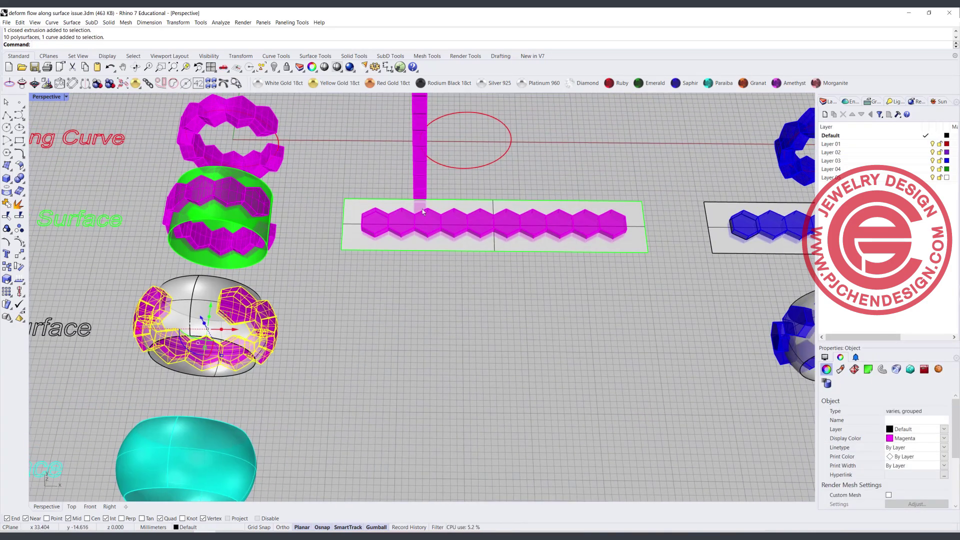
scroll(549, 317, down, 6)
shift+right_drag(697, 347, 420, 355)
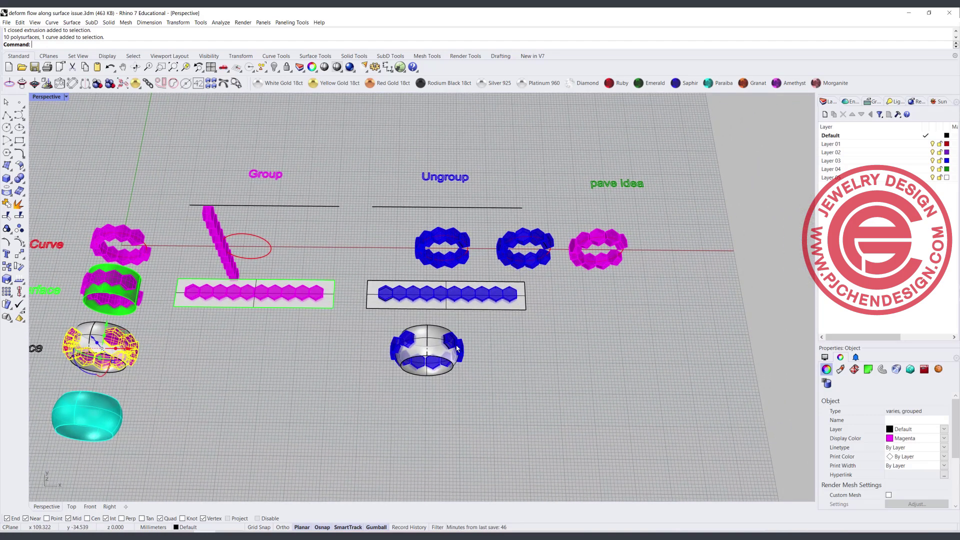
scroll(456, 349, up, 4)
scroll(471, 322, up, 2)
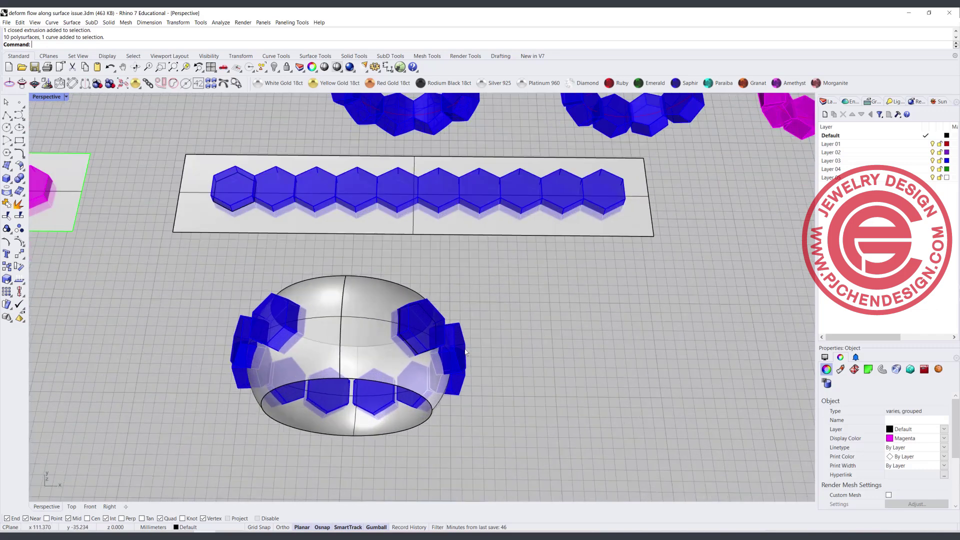
ctrl+shift+click(458, 350)
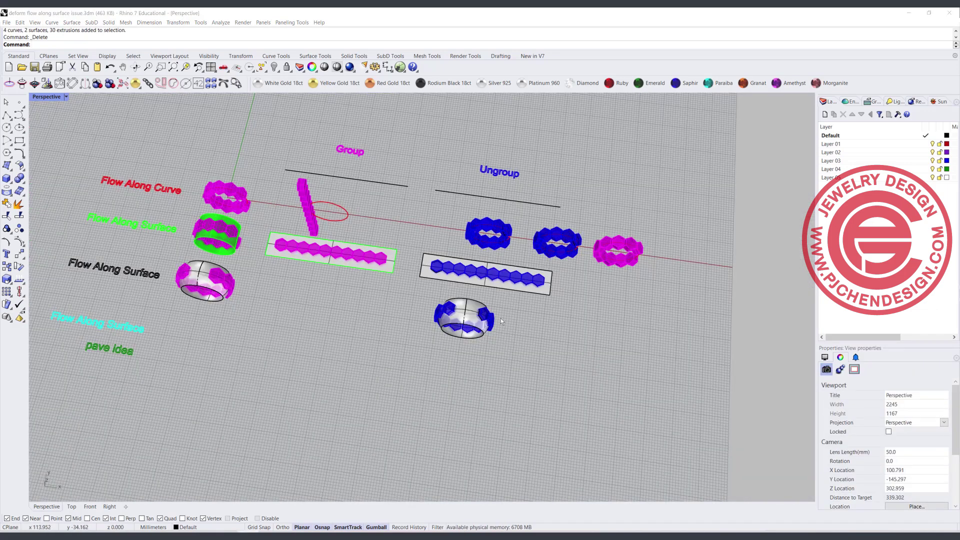
- Highlight the second blue hexagon ring on the X axis and inspect its hexagons up close
scroll(511, 313, up, 3)
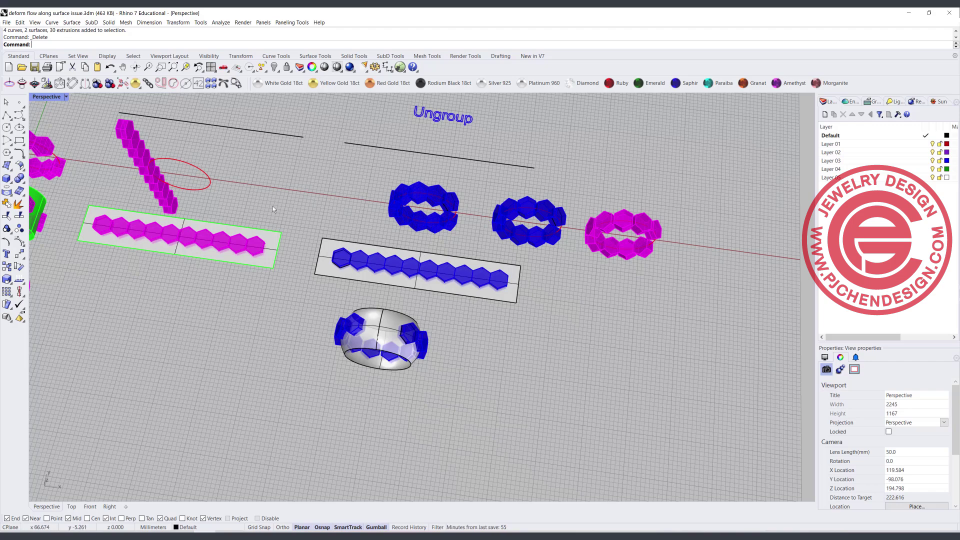
scroll(272, 206, down, 4)
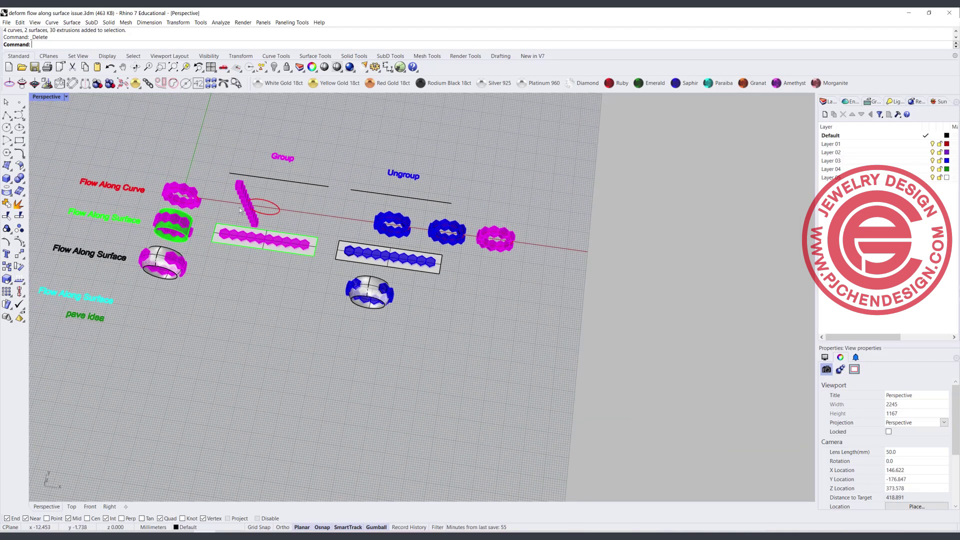
drag(492, 254, 487, 254)
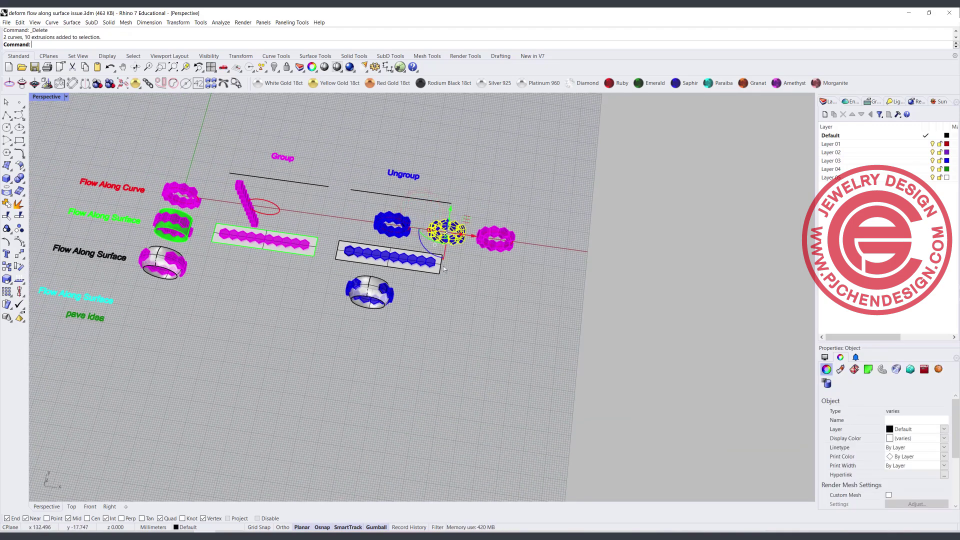
click(454, 253)
scroll(456, 231, up, 5)
scroll(456, 231, up, 5)
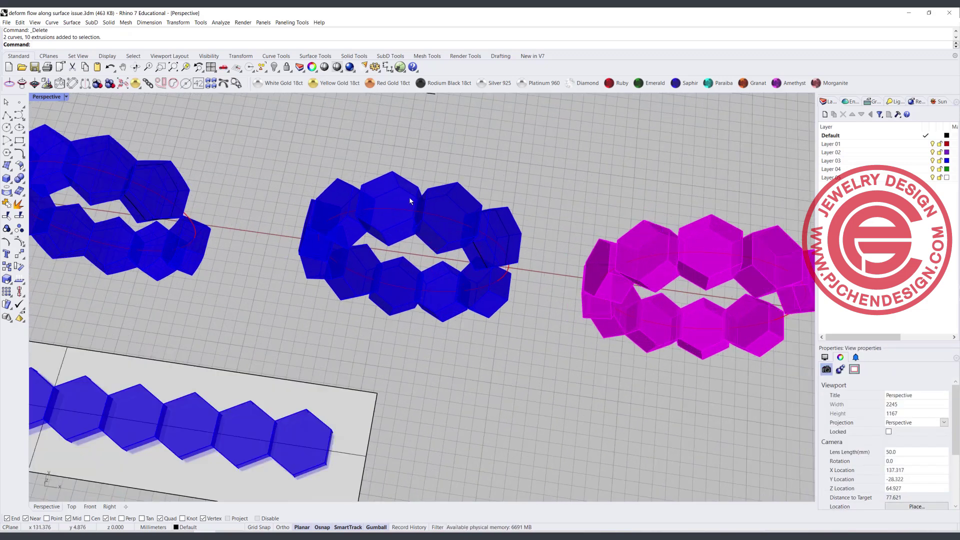
scroll(415, 237, down, 5)
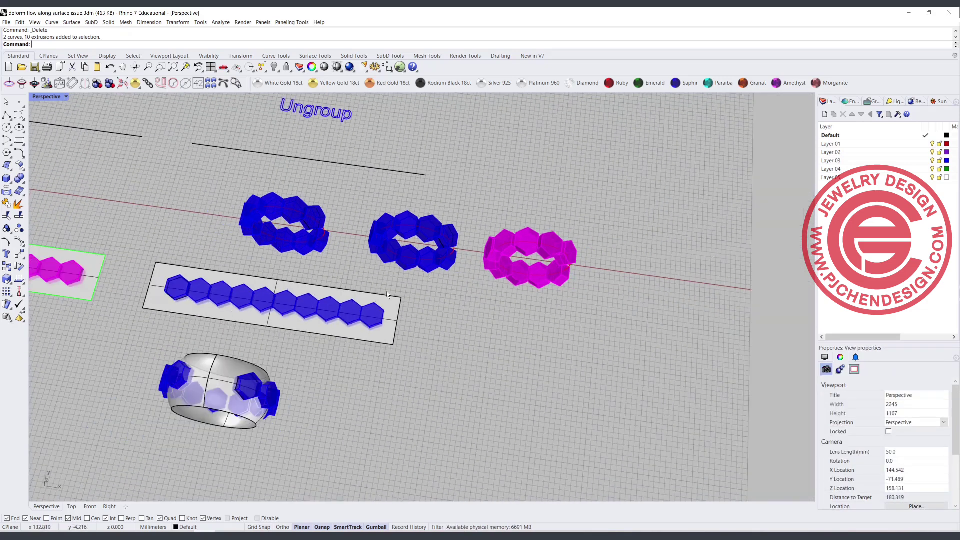
- Compare the blue hexagons on the domed ring with the blue rings flowed along a curve from an angled view
scroll(343, 353, up, 4)
scroll(343, 356, up, 2)
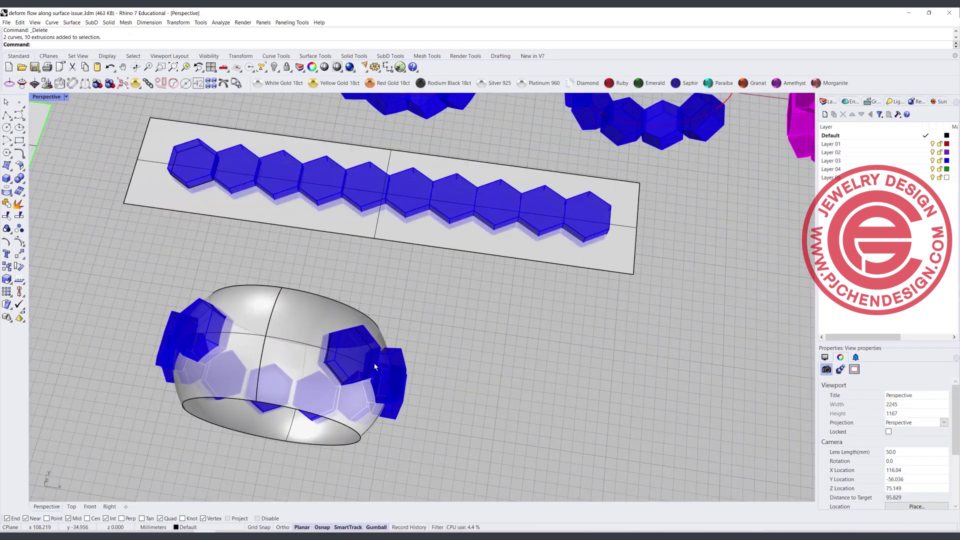
scroll(374, 366, down, 5)
scroll(514, 310, up, 4)
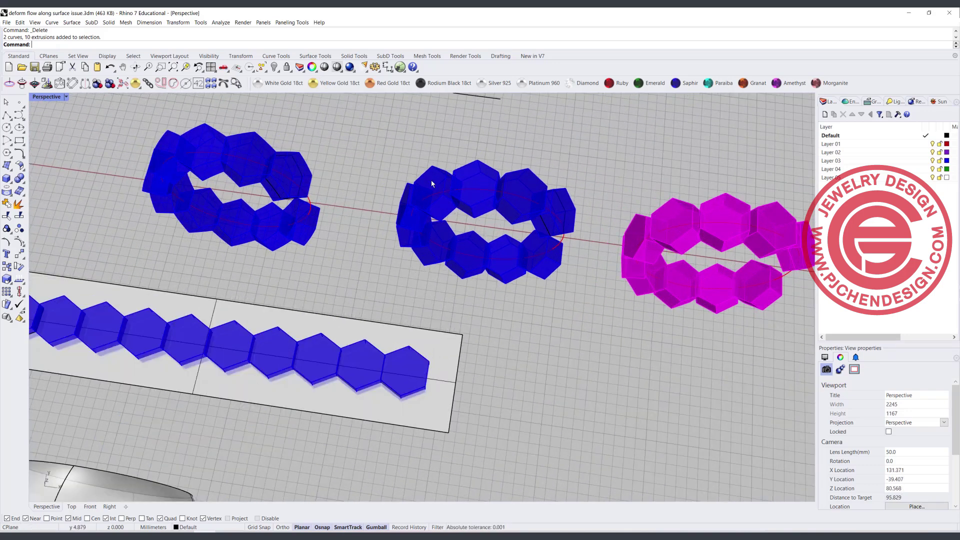
right_drag(458, 191, 504, 139)
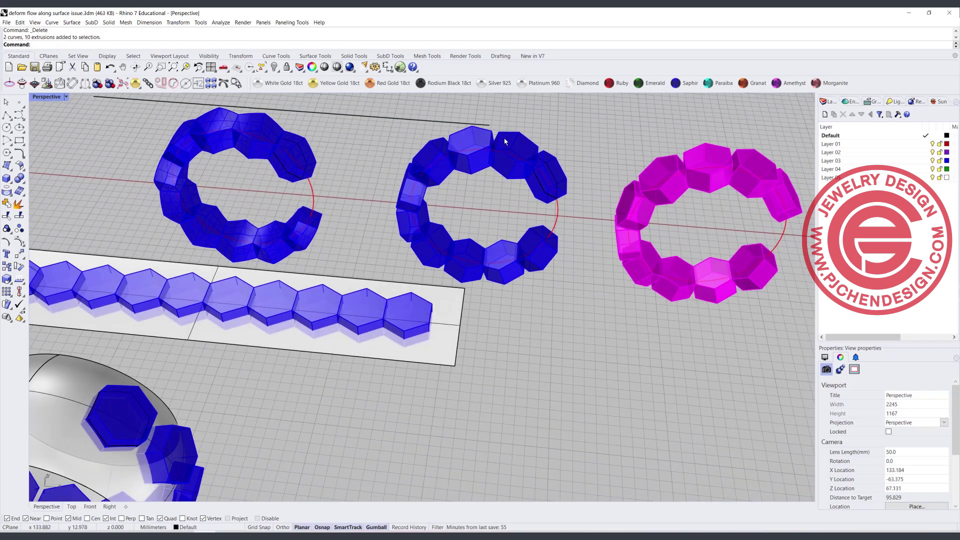
scroll(192, 378, down, 5)
scroll(347, 372, up, 3)
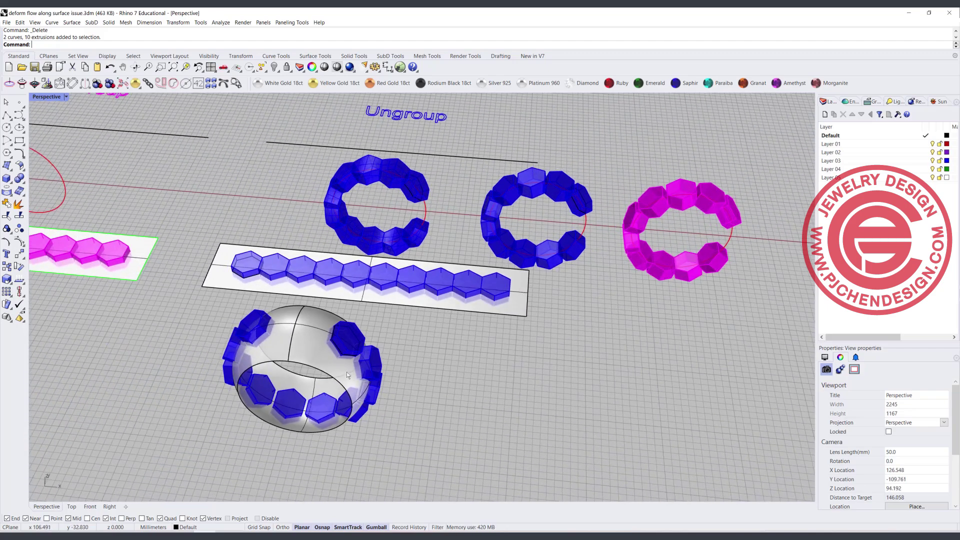
mouse_move(352, 364)
right_down()
mouse_move(345, 320)
mouse_move(333, 357)
mouse_move(344, 361)
right_up()
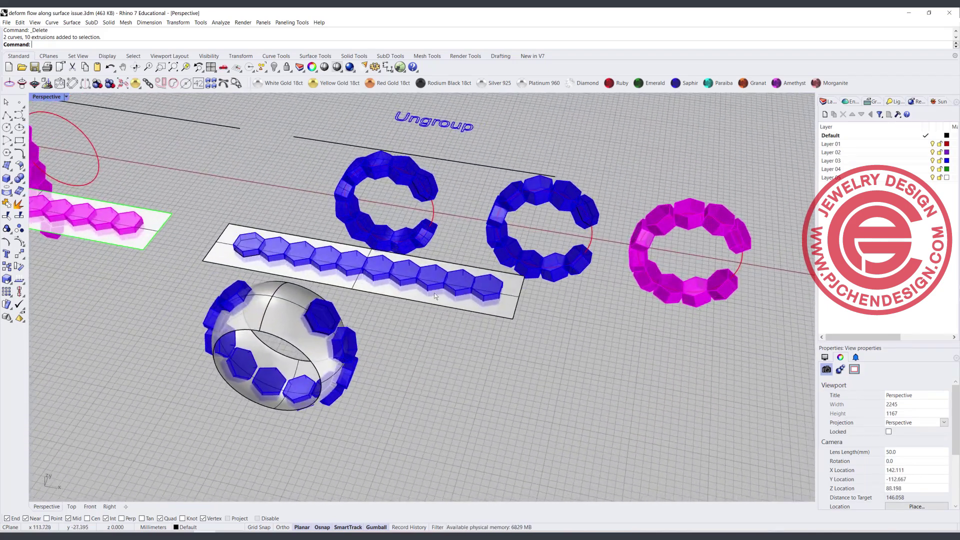
- Highlight one hexagon on the domed ring, the second blue ring's red circle and the domed surface to compare the flow targets
click(326, 337)
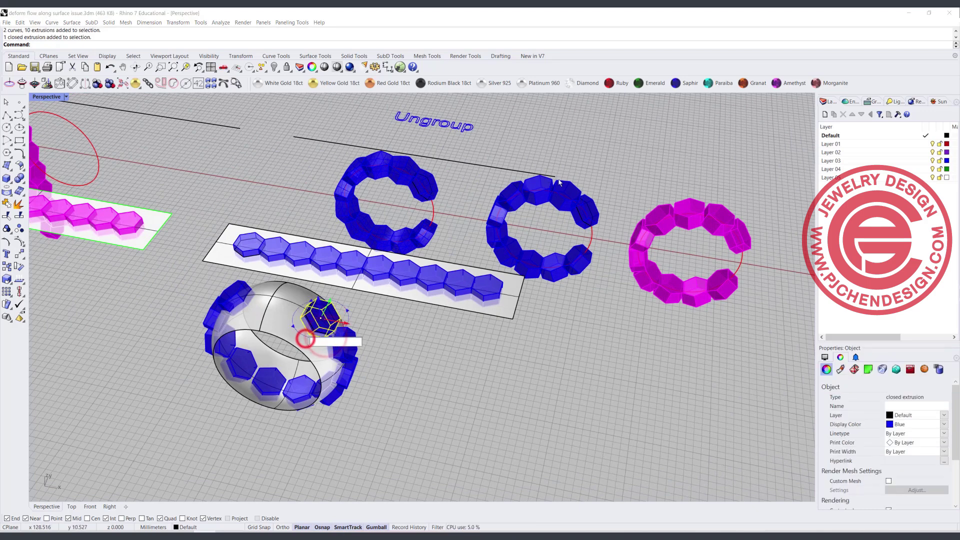
click(480, 376)
scroll(511, 235, up, 5)
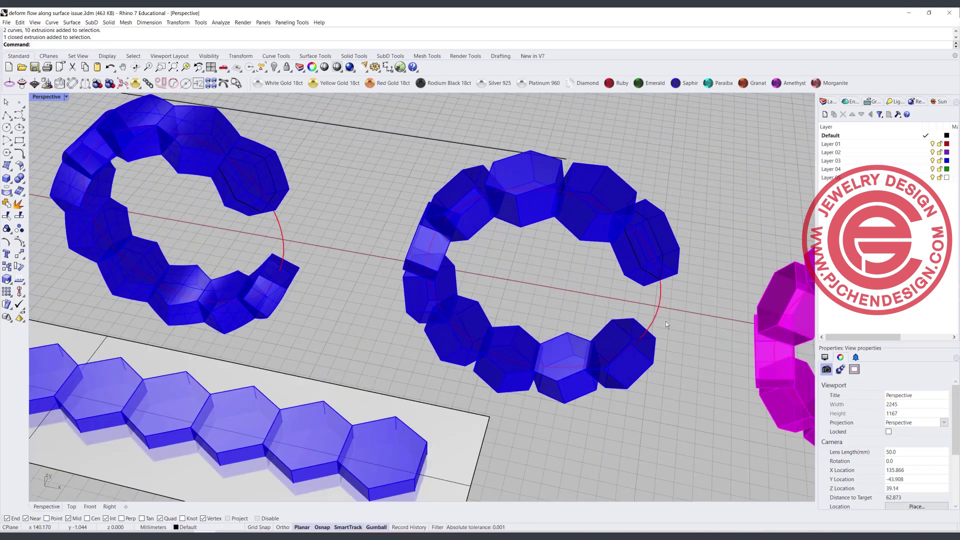
click(659, 301)
scroll(659, 301, down, 5)
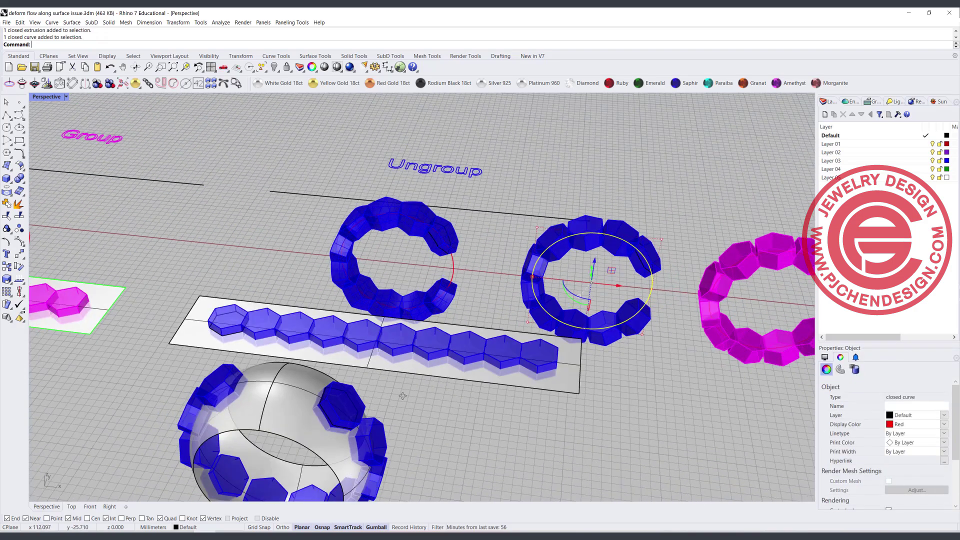
click(312, 356)
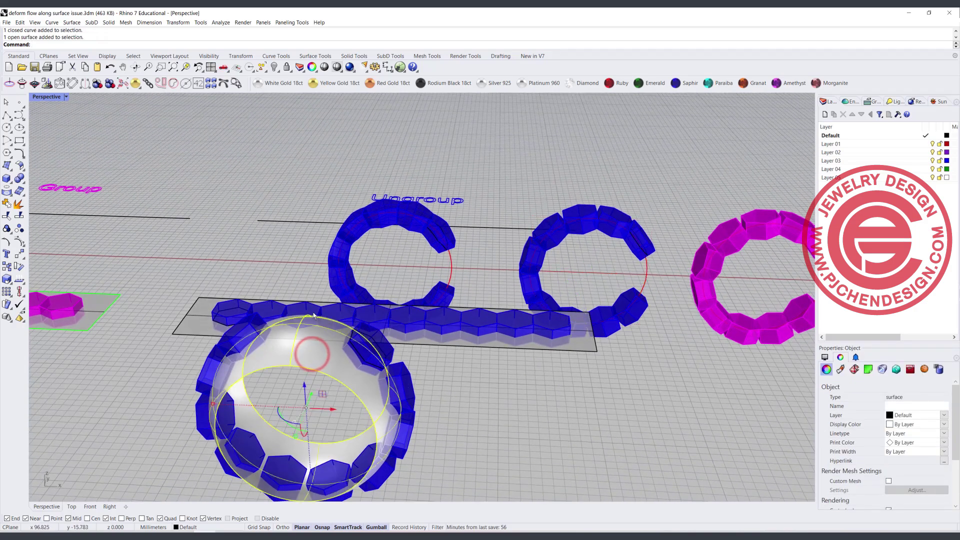
scroll(433, 373, down, 3)
right_drag(432, 373, 379, 384)
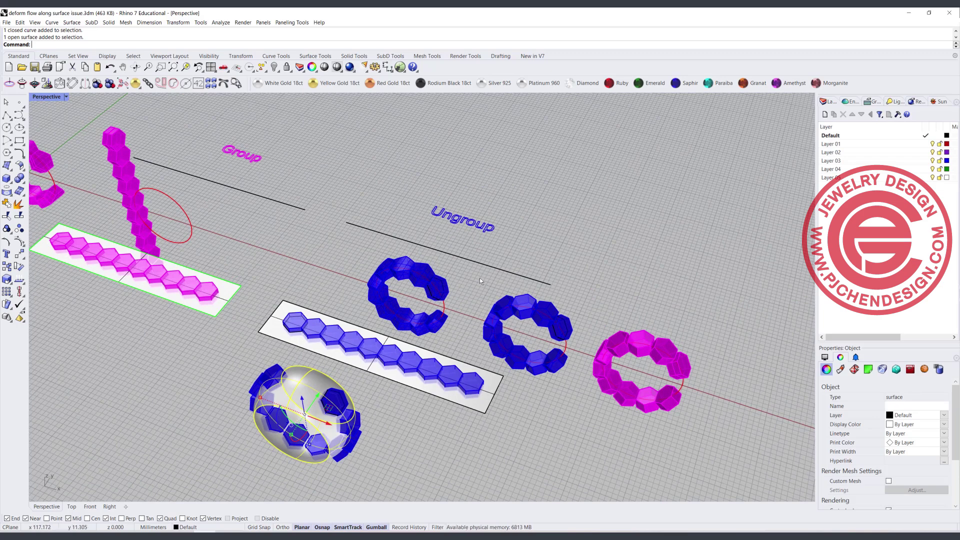
- Highlight the second blue ring and the domed ring with its hexagons in turn, and clear the selection
drag(479, 278, 591, 388)
click(211, 361)
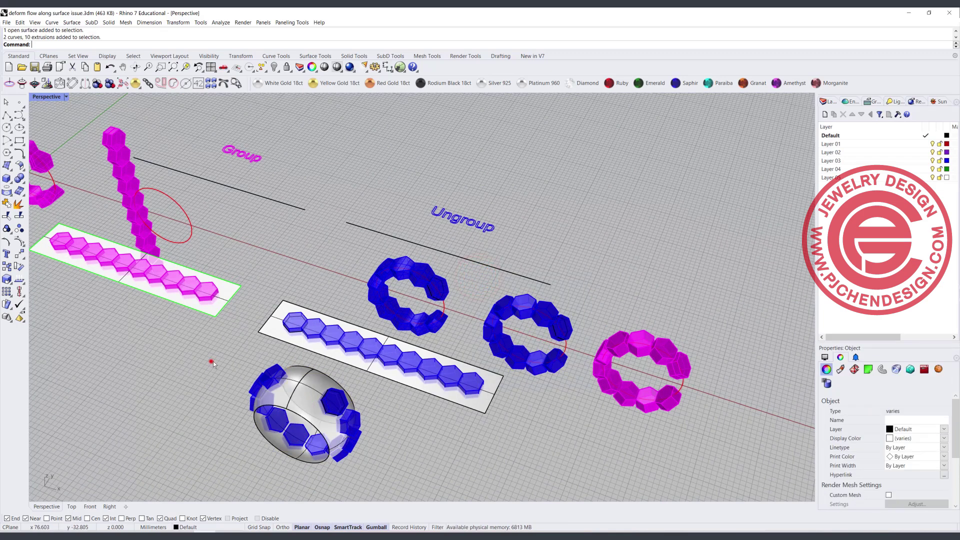
drag(213, 364, 388, 467)
scroll(424, 396, down, 3)
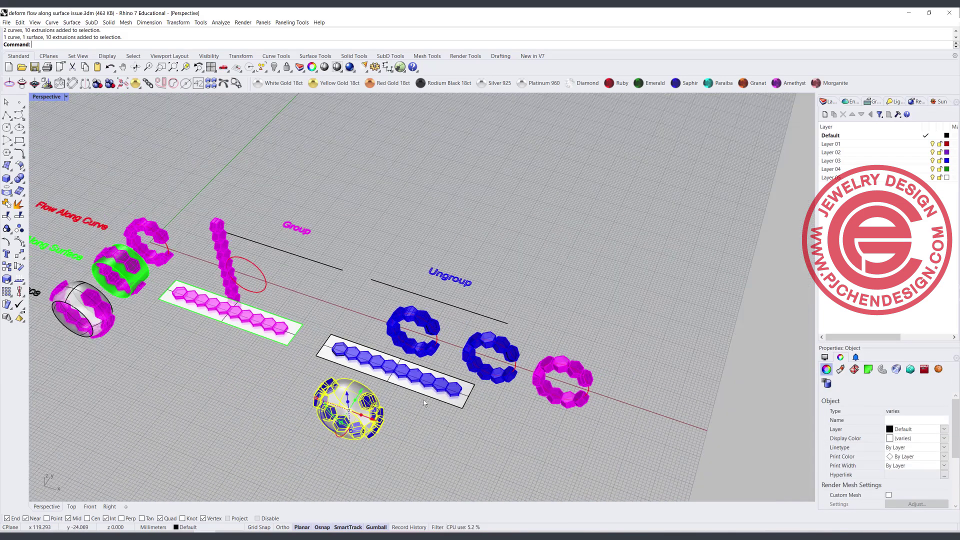
shift+right_drag(424, 400, 484, 388)
click(484, 388)
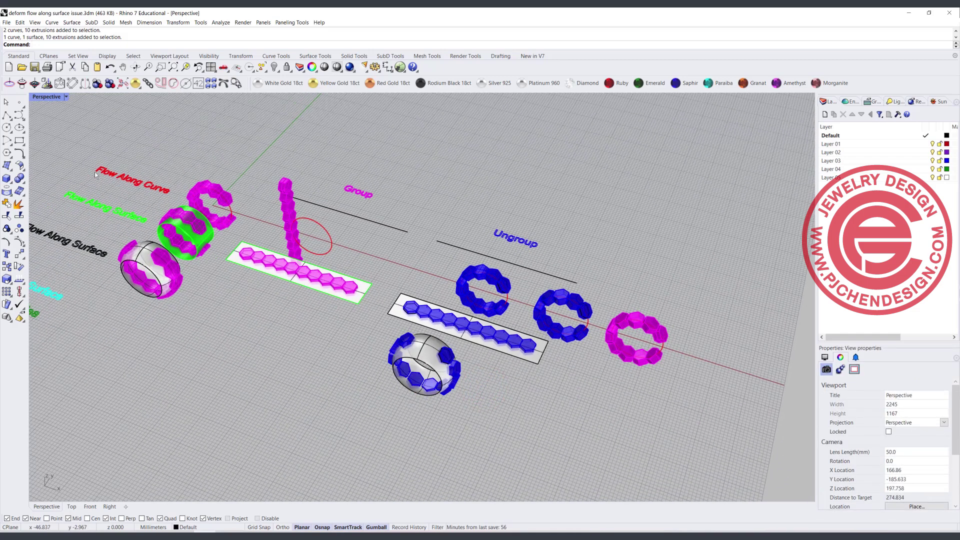
- Copy the grouped column's domed ring surface without its hexagons to the row beside the "pave idea" label
scroll(153, 191, down, 2)
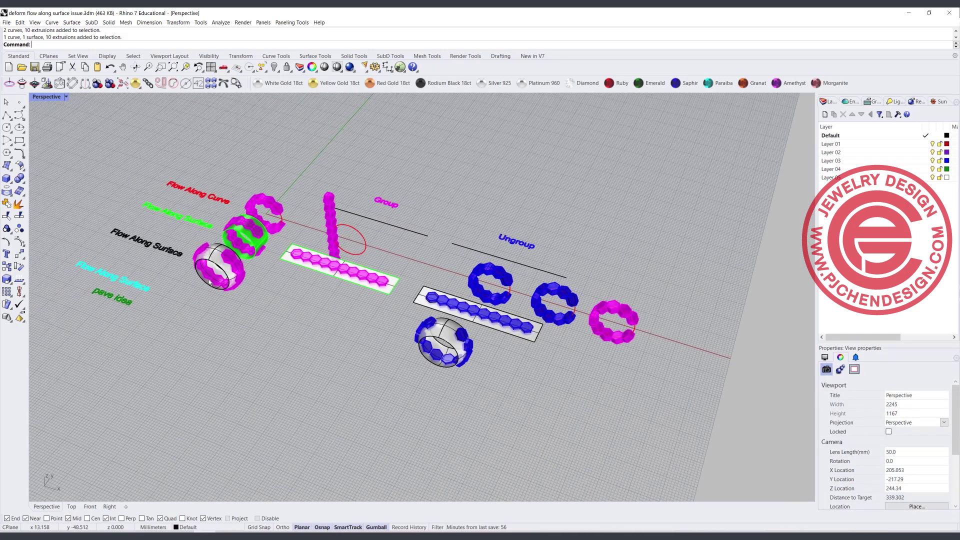
scroll(180, 257, up, 2)
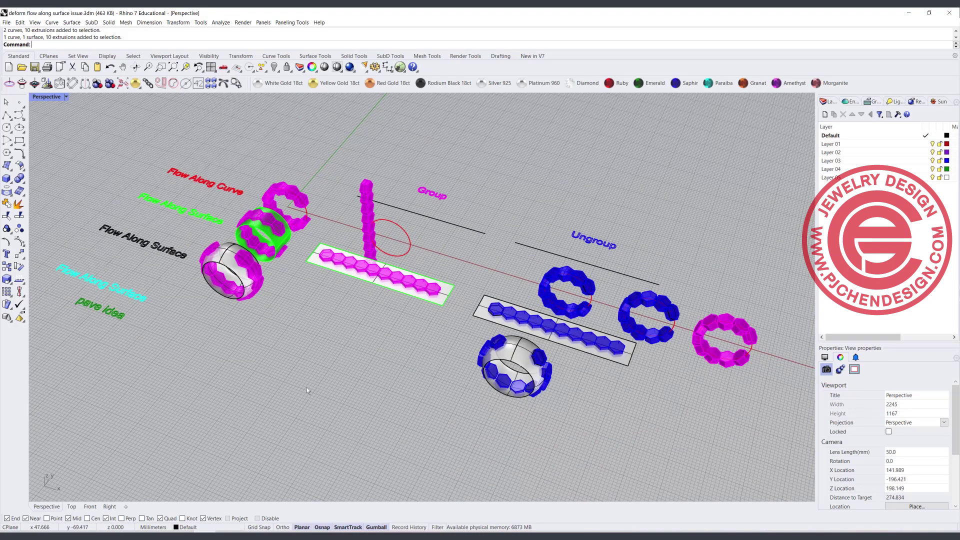
scroll(257, 316, down, 3)
right_drag(257, 316, 314, 374)
scroll(235, 369, up, 6)
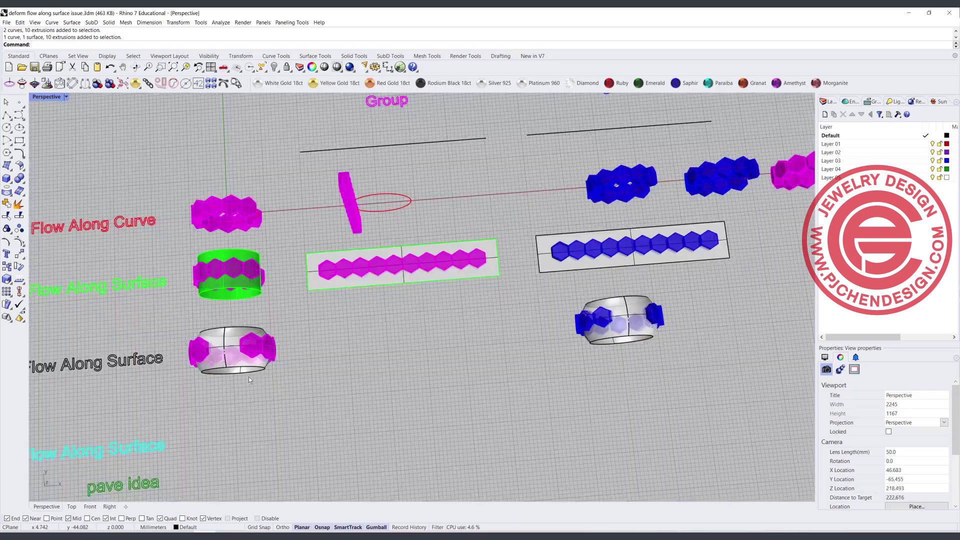
click(245, 369)
scroll(229, 355, down, 2)
drag(230, 346, 231, 428)
click(324, 441)
- Copy the ungrouped blue hexagon row with its flat base surface about 45 mm along negative Y, below the blue domed ring
shift+right_drag(588, 396, 534, 403)
drag(461, 221, 733, 285)
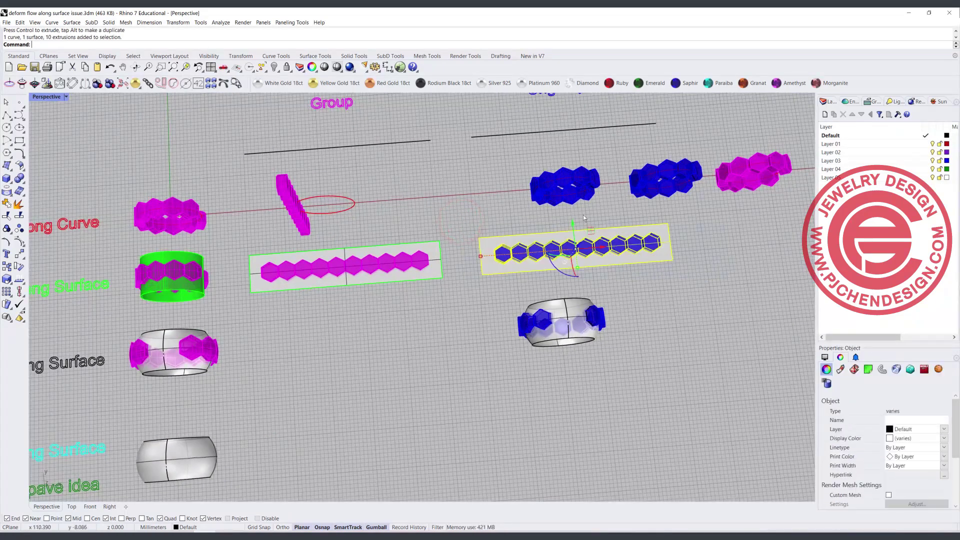
drag(572, 224, 576, 397)
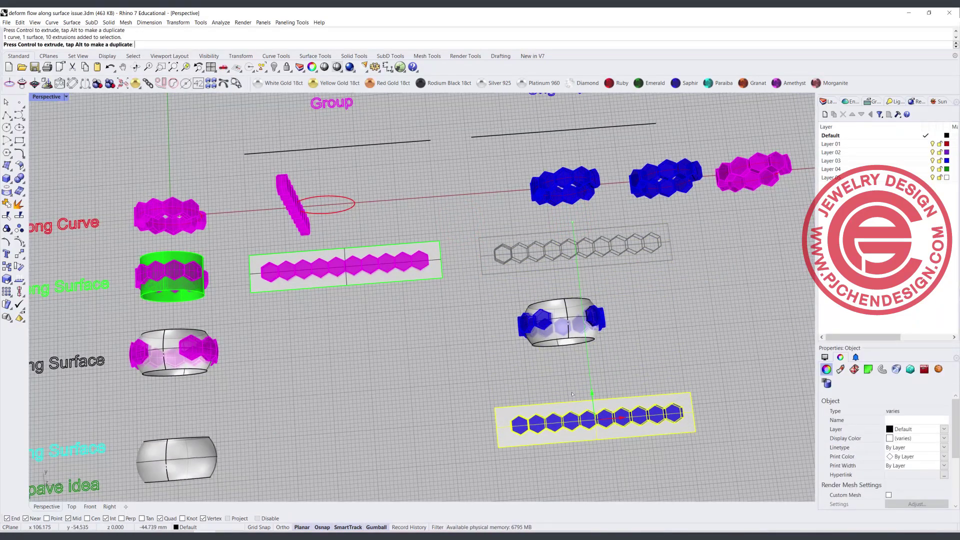
click(579, 470)
- Scale the copied hexagon row down uniformly to about half its size, leaving out its flat base surface
shift+right_drag(578, 468, 472, 446)
right_drag(472, 446, 415, 426)
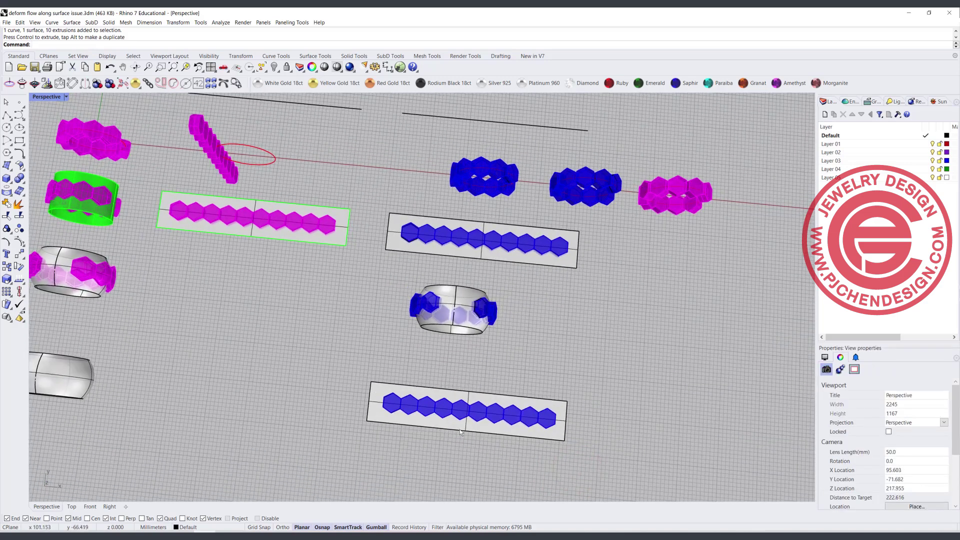
scroll(477, 420, up, 8)
shift+right_drag(477, 422, 465, 353)
drag(222, 236, 670, 415)
drag(240, 306, 337, 322)
click(438, 420)
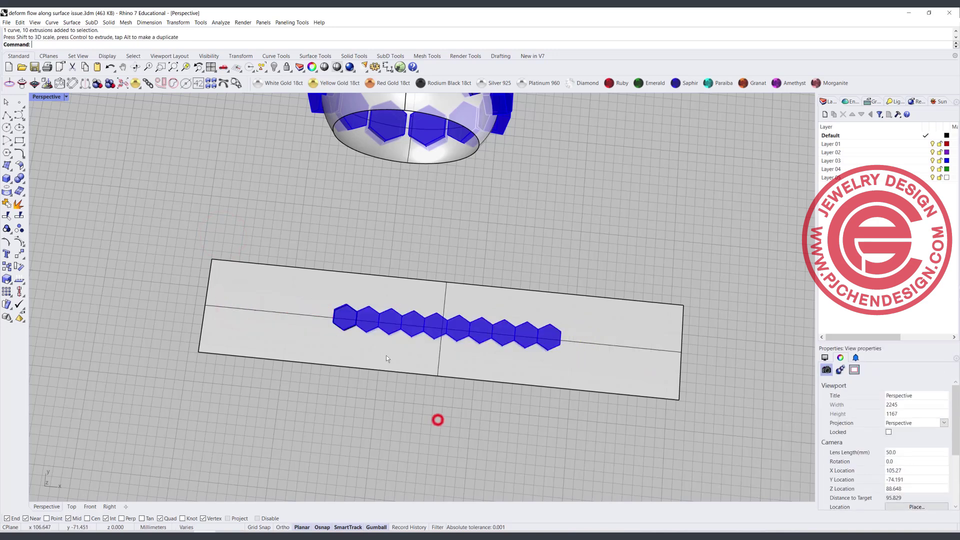
- Copy the small hexagon row above itself, snapping it corner to corner so the hexagons interlock like a honeycomb
drag(310, 245, 559, 388)
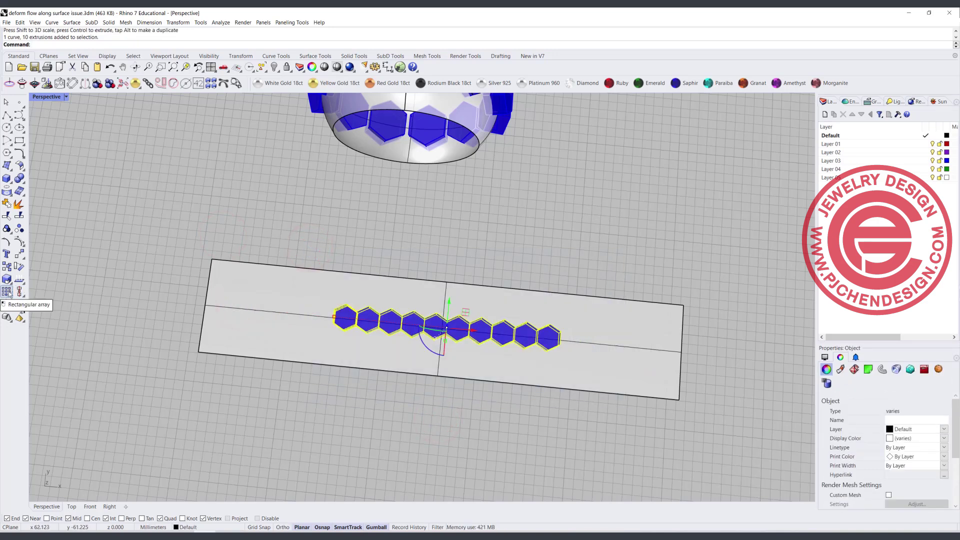
click(6, 266)
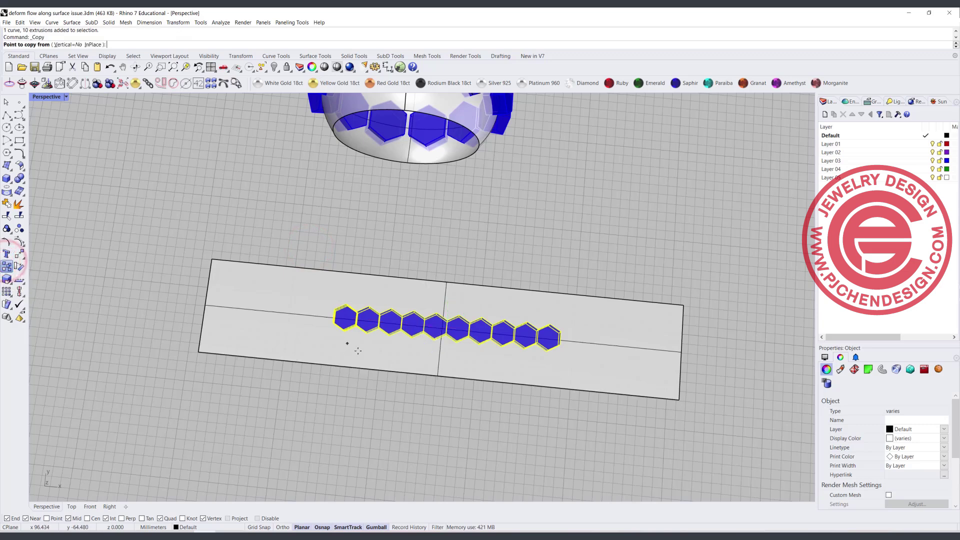
scroll(345, 340, up, 5)
right_drag(334, 328, 332, 293)
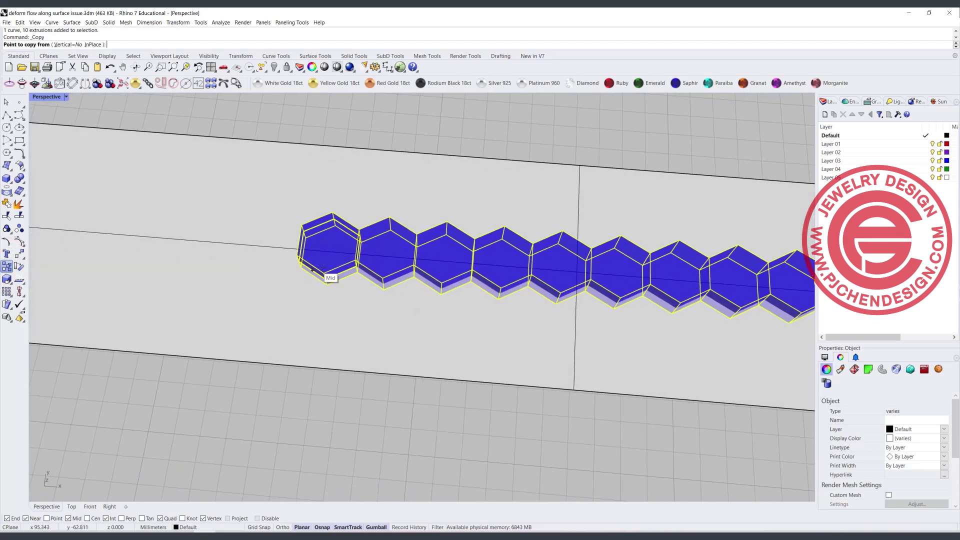
click(327, 271)
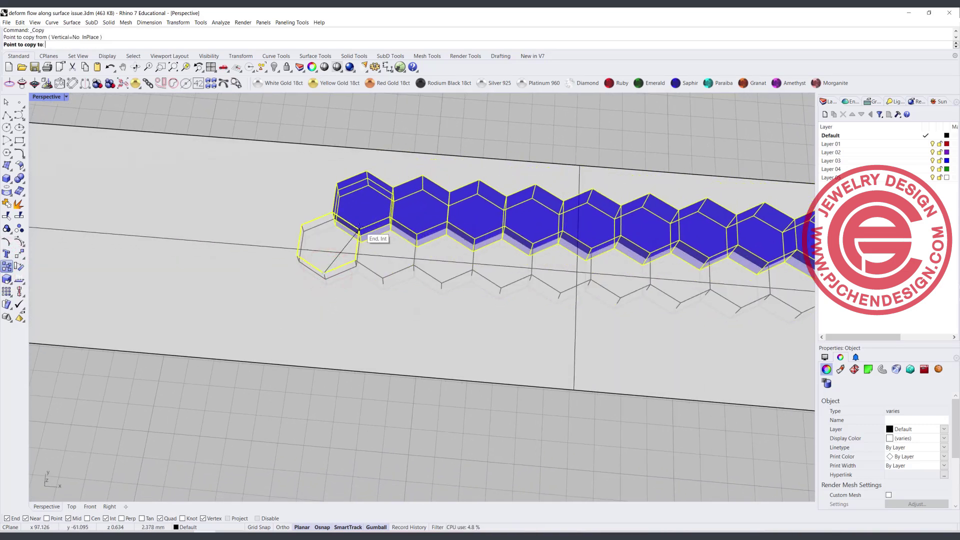
click(359, 229)
key(Return)
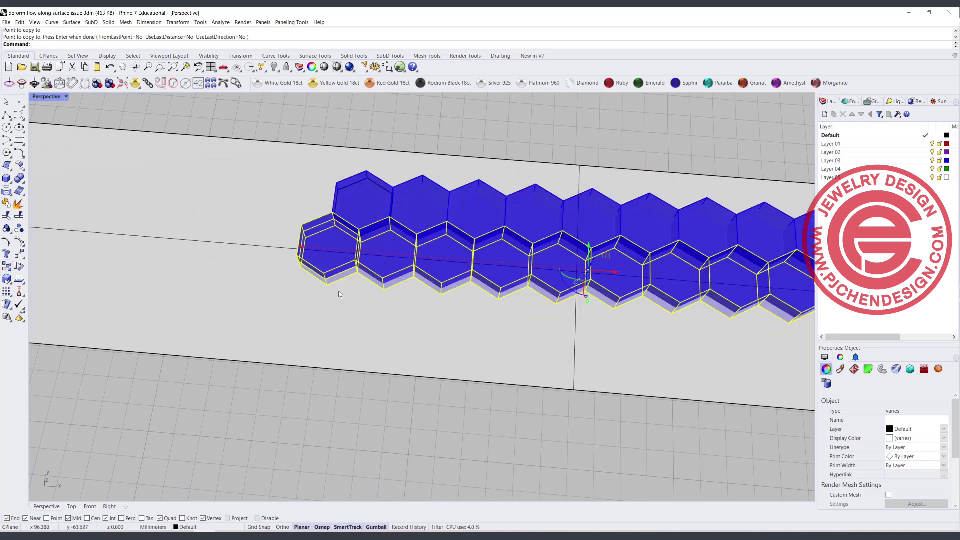
- Copy the middle hexagon row below itself, nesting it against the lower edges to make a third row
key(Return)
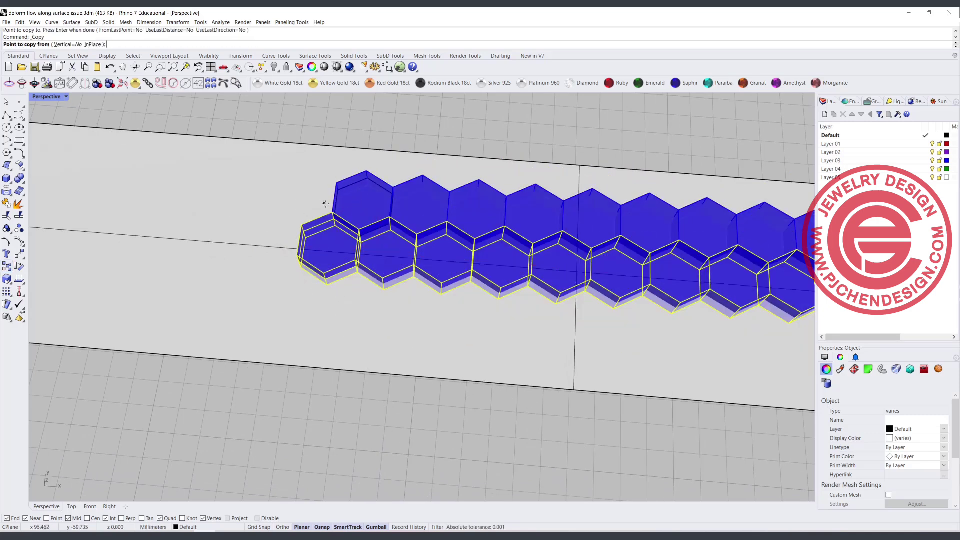
click(333, 212)
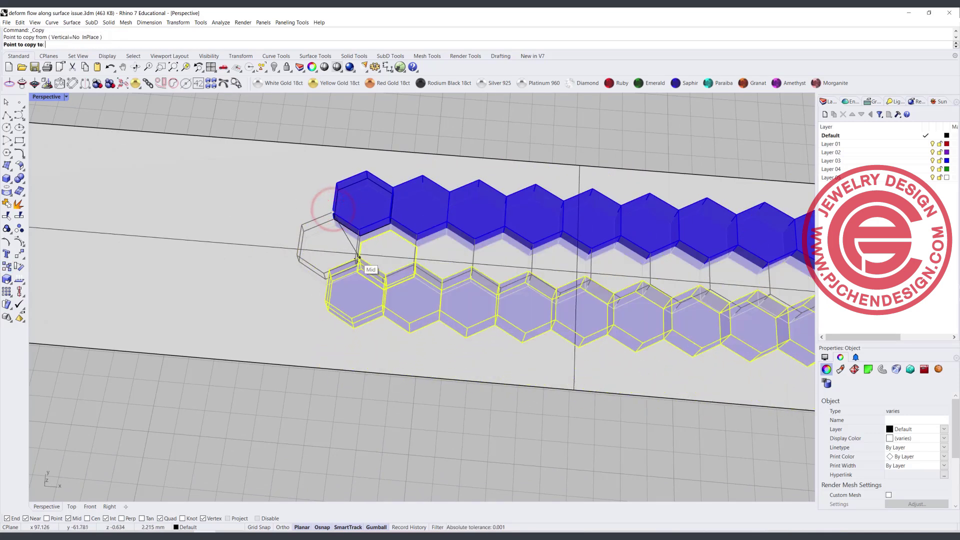
click(355, 261)
key(Return)
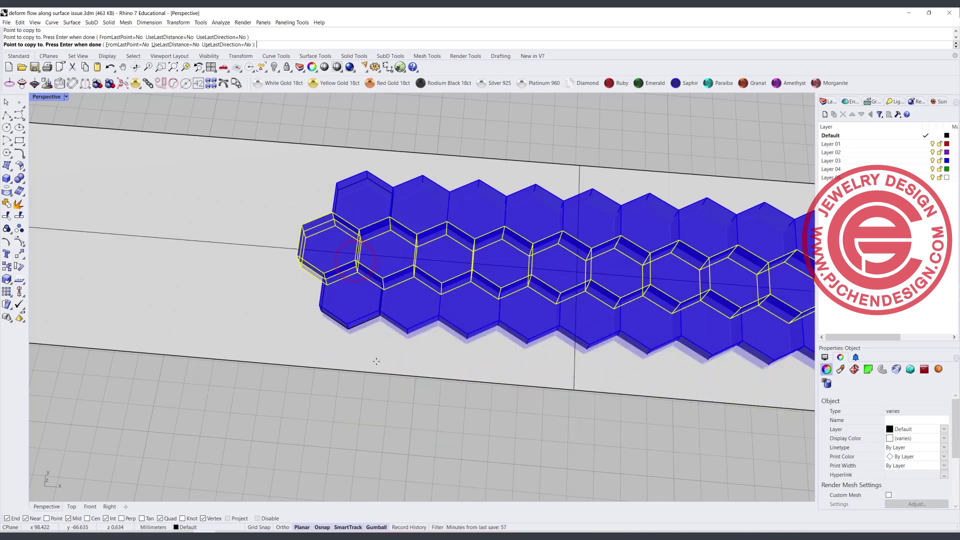
click(297, 389)
- Examine the three-row hexagon pattern up close, and highlight it and the blank domed ring as flow source and target
scroll(465, 321, down, 8)
scroll(506, 301, up, 4)
shift+right_drag(505, 301, 325, 320)
scroll(326, 320, up, 3)
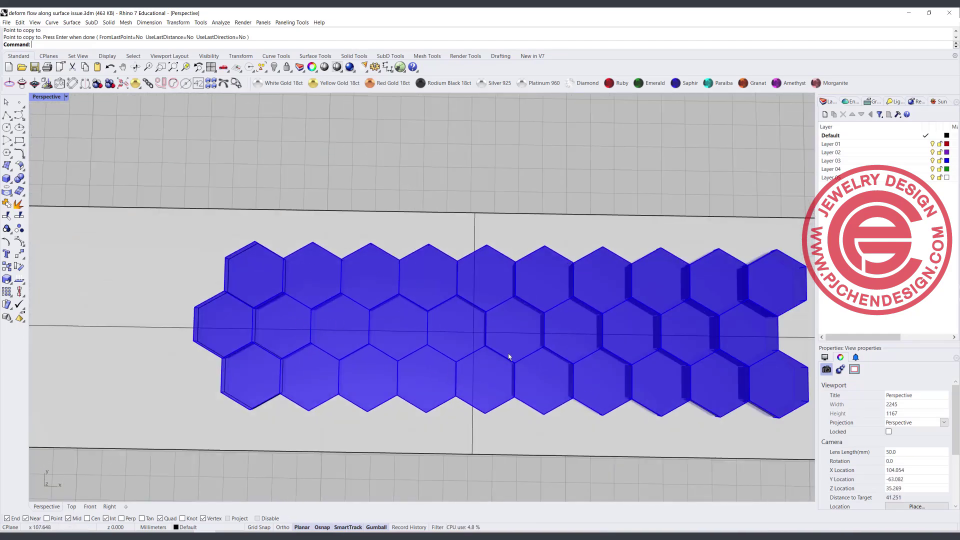
scroll(554, 341, down, 5)
scroll(524, 357, down, 4)
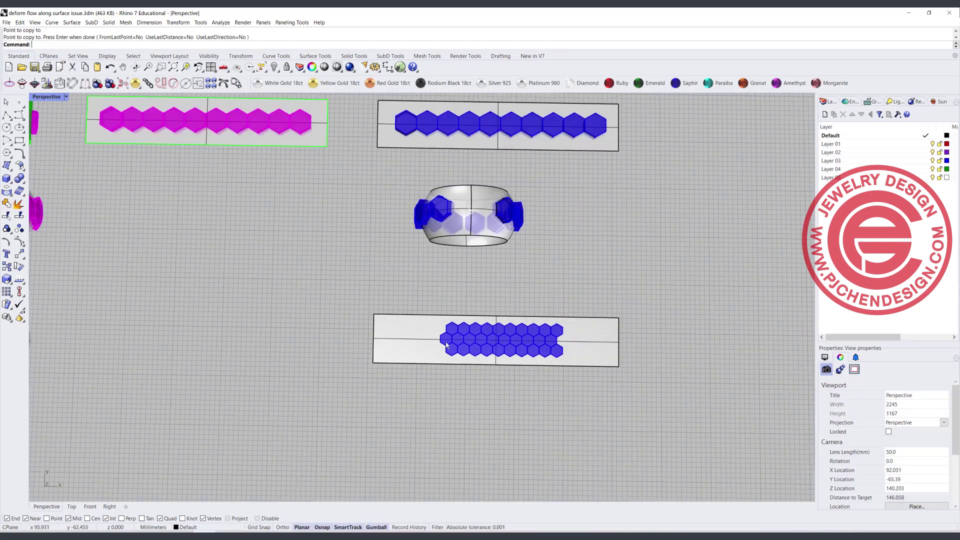
shift+right_drag(342, 319, 497, 283)
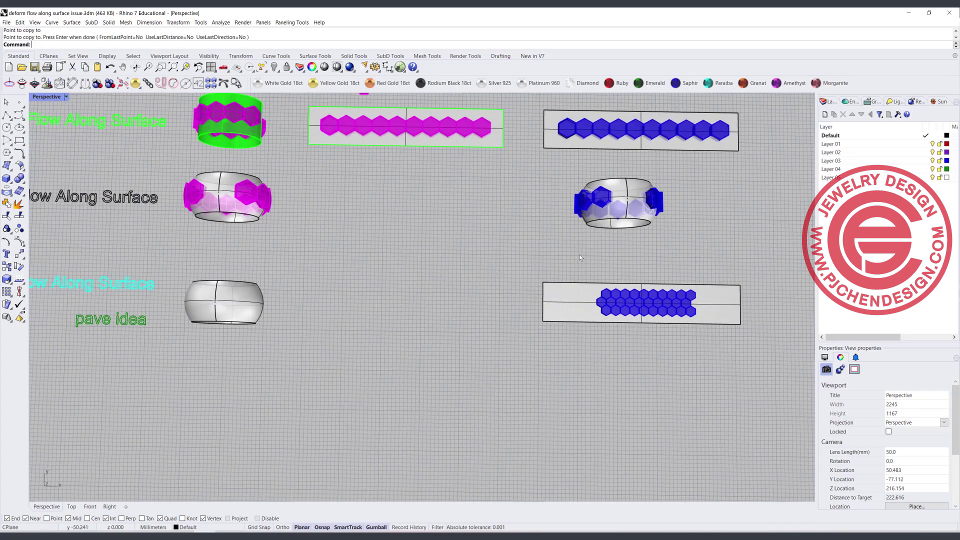
drag(579, 257, 715, 328)
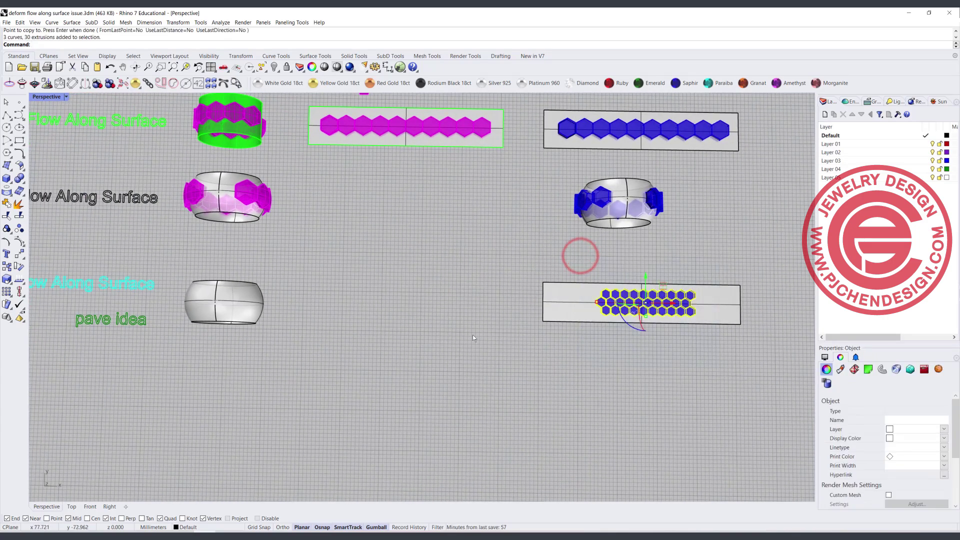
click(230, 296)
click(366, 322)
- Rotate the blank domed ring surface beside the "pave idea" label about its own axis
right_drag(366, 320, 399, 231)
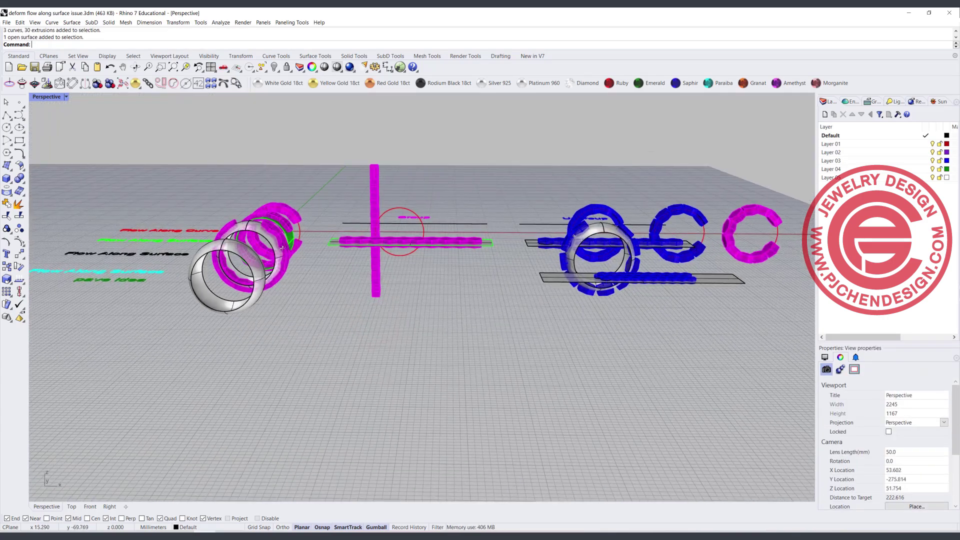
right_drag(282, 248, 275, 295)
click(252, 302)
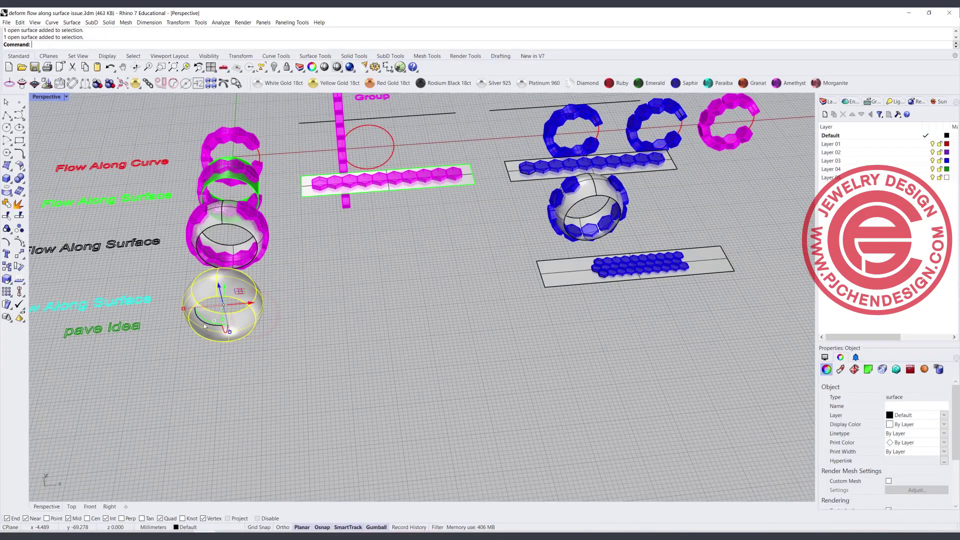
right_drag(204, 326, 210, 311)
drag(208, 316, 242, 308)
click(238, 353)
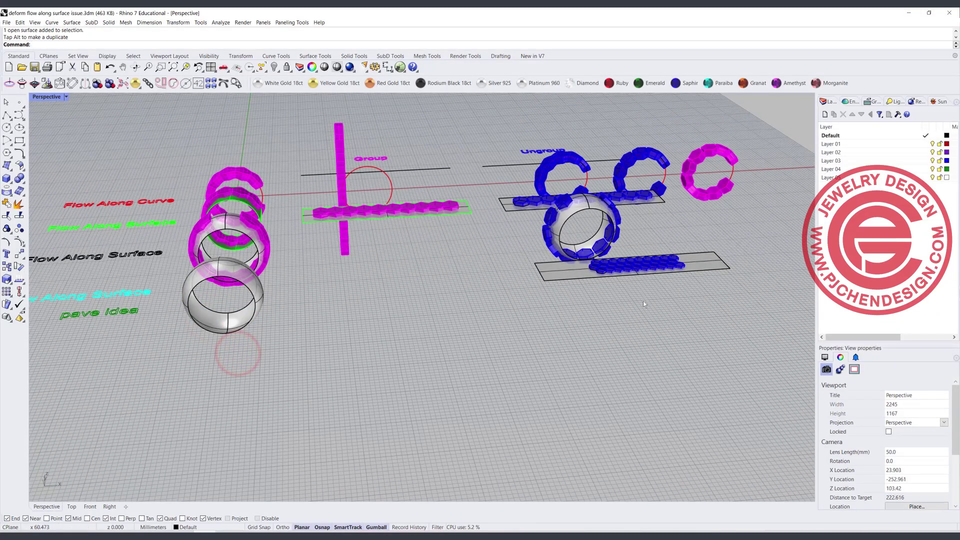
- Flow the three hexagon rows from the flat base surface onto the rotated domed ring using FlowAlongSrf with Copy=Yes and Rigid=No
scroll(581, 355, down, 4)
right_drag(552, 318, 593, 364)
text(FlowAlongSrf)
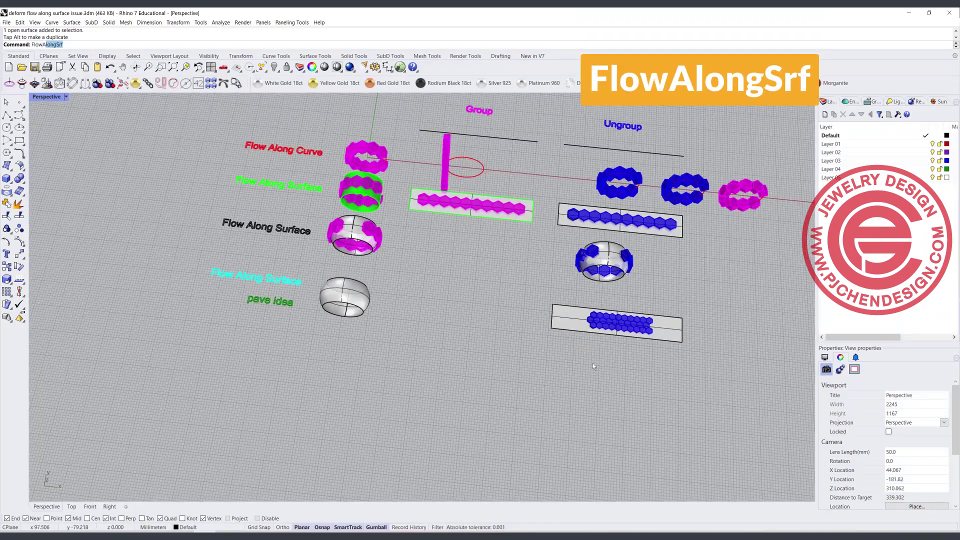
key(Return)
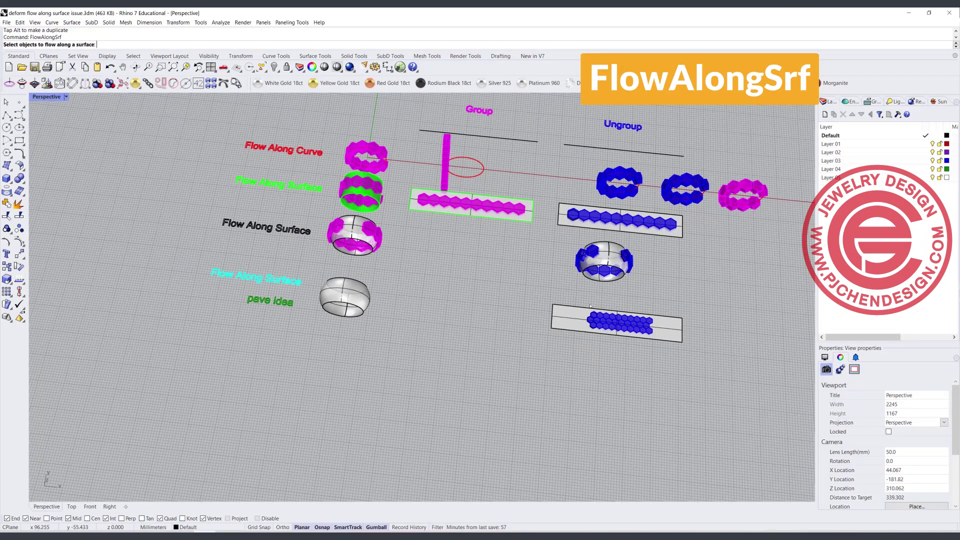
drag(576, 295, 675, 353)
key(Return)
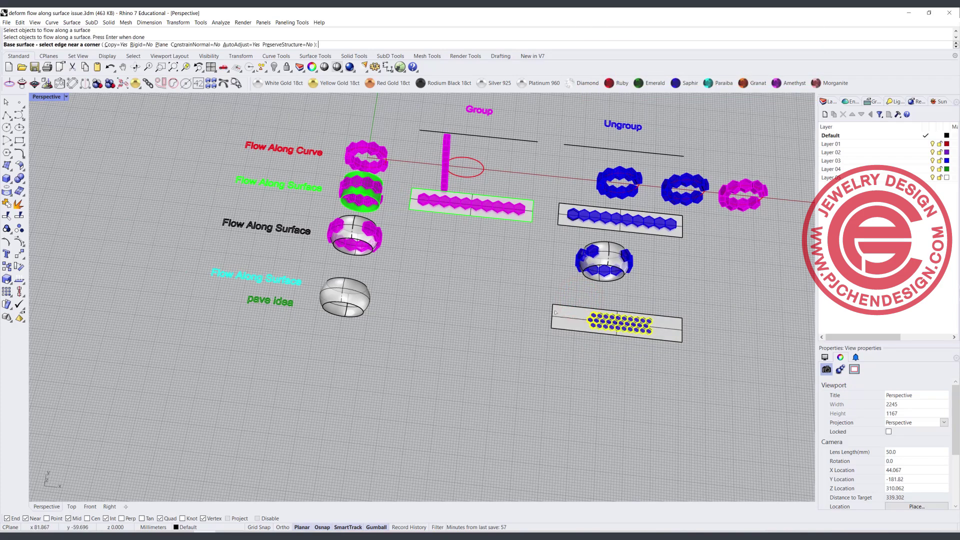
click(553, 310)
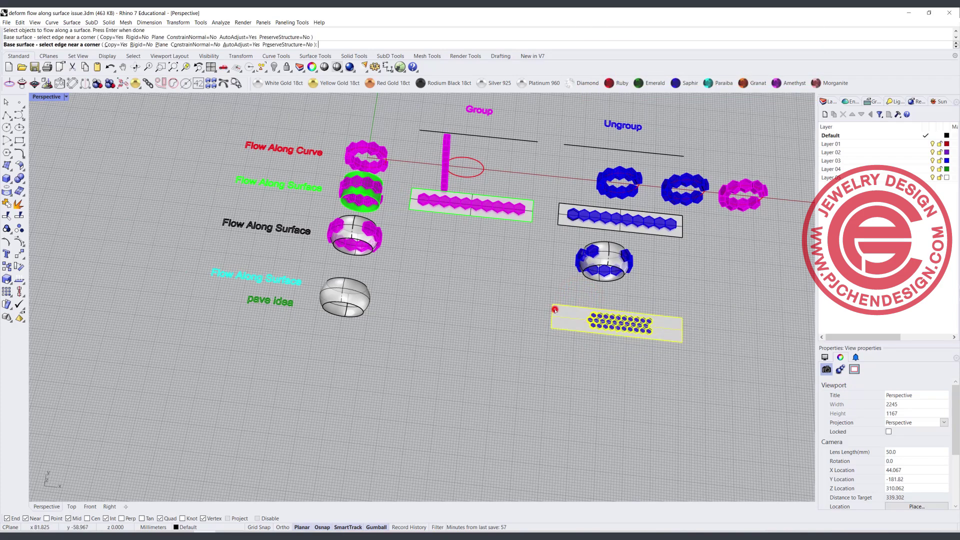
click(350, 312)
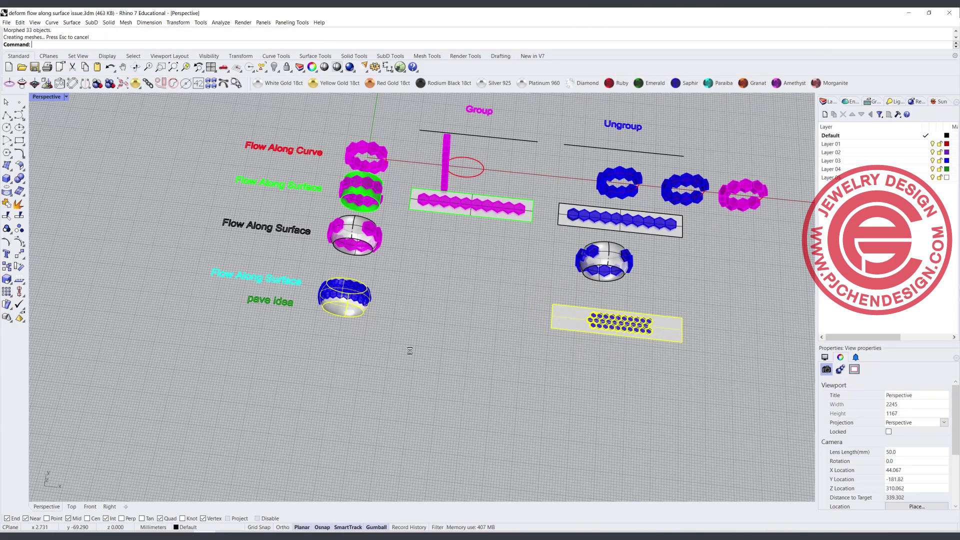
- Inspect the hexagon pattern flowed onto the domed ring from several angles and highlight one of its end hexagons
scroll(358, 304, up, 8)
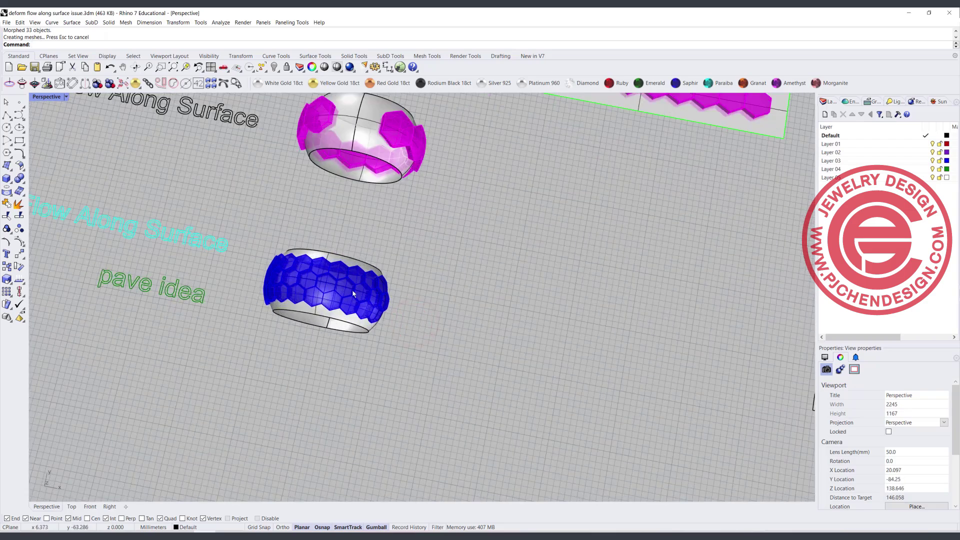
right_drag(335, 292, 400, 226)
scroll(368, 255, up, 3)
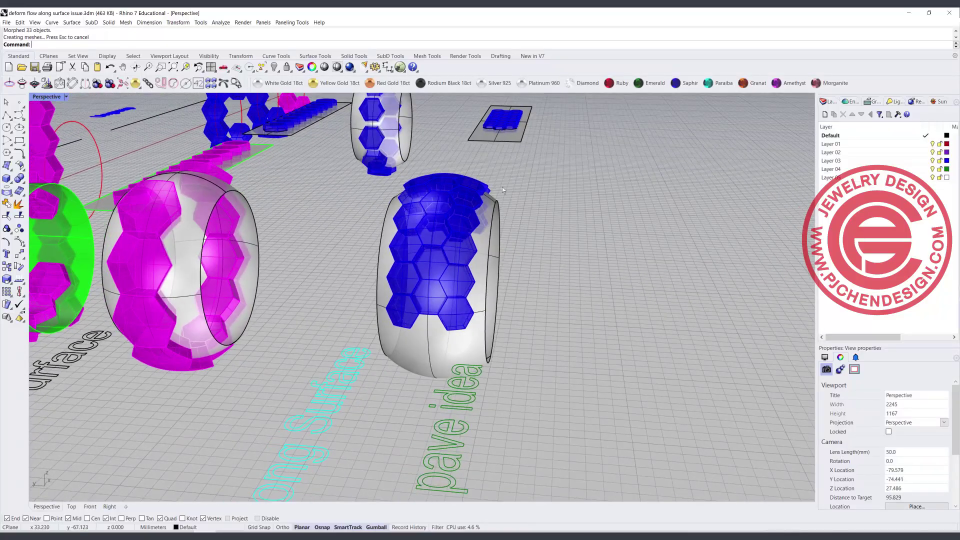
right_drag(457, 277, 474, 248)
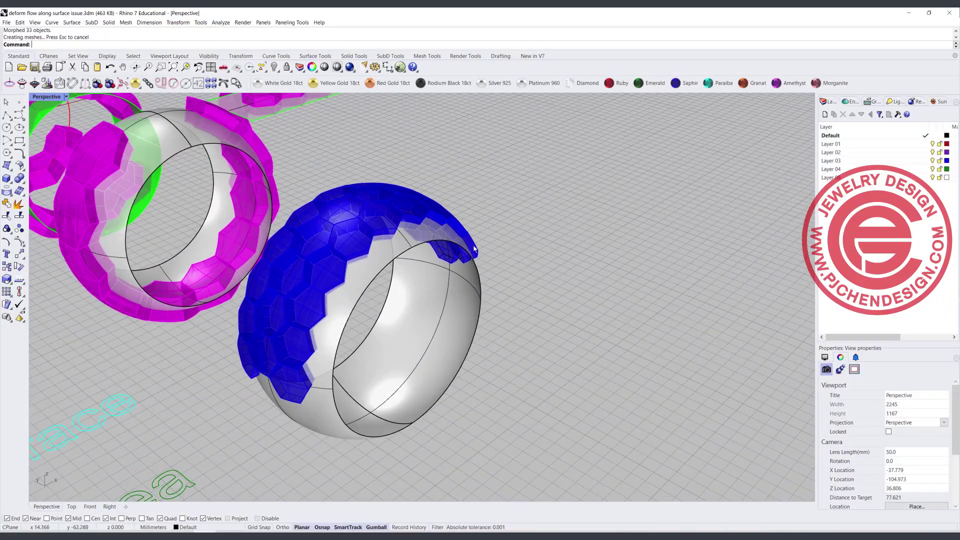
click(475, 244)
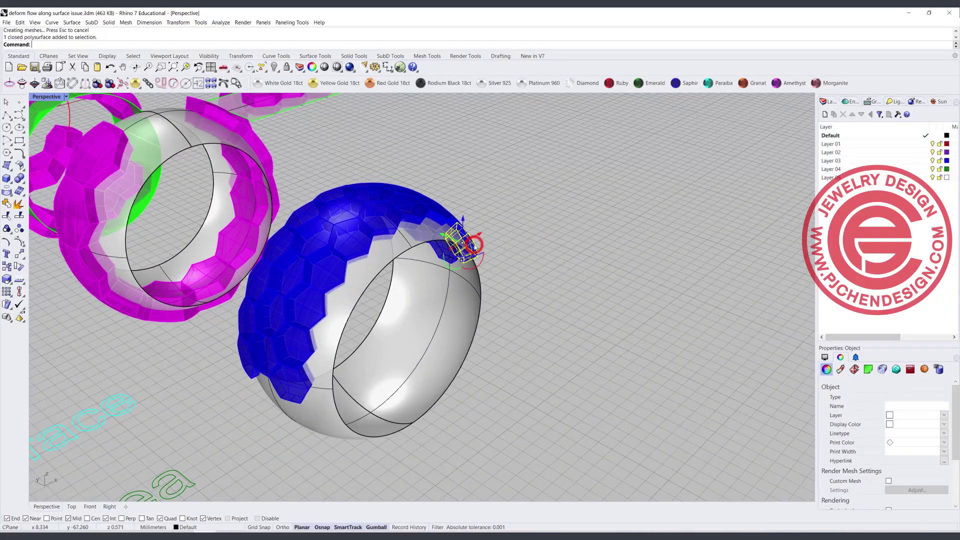
click(512, 247)
scroll(511, 247, down, 6)
right_drag(512, 247, 465, 318)
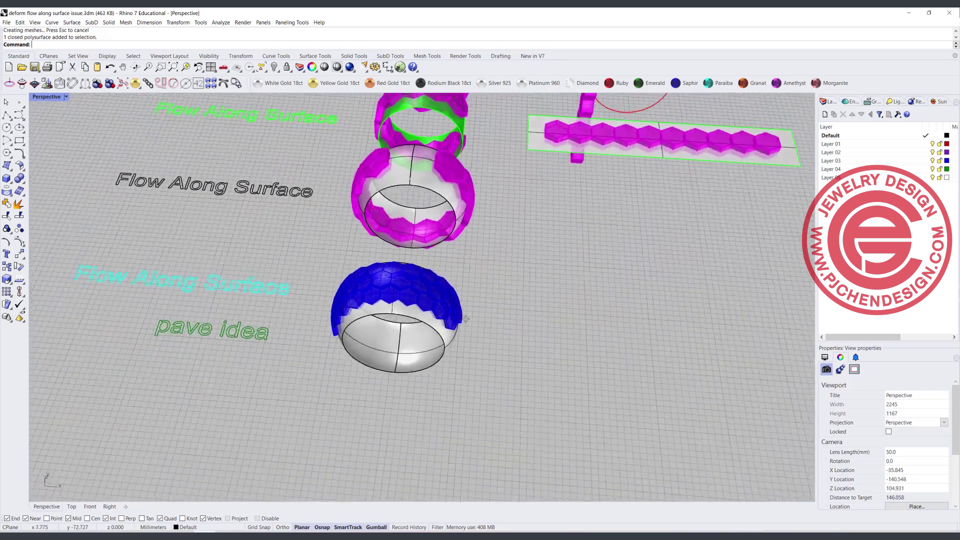
- Copy the domed surface of the pave idea ring along X, placing the blank copy beside the original
scroll(447, 355, up, 5)
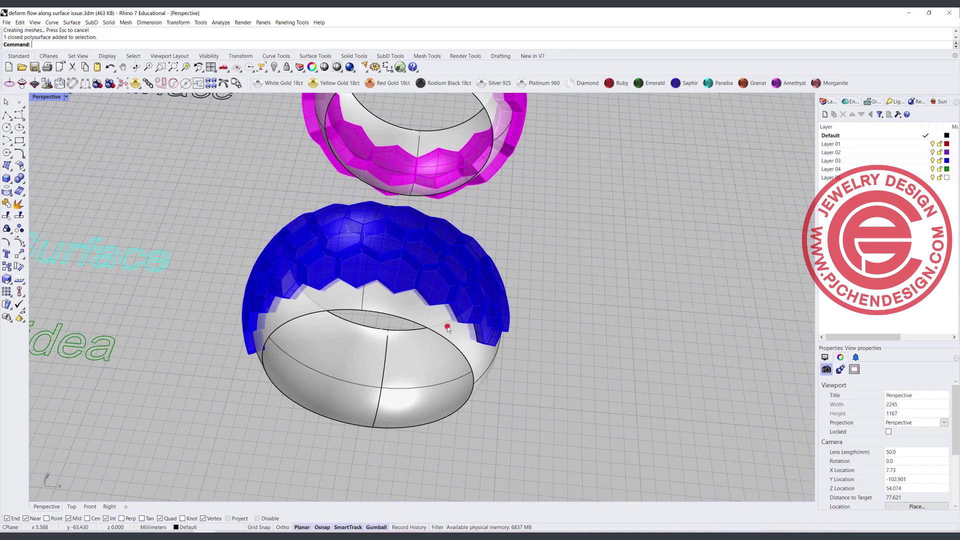
click(446, 326)
alt+drag(401, 323, 741, 354)
click(593, 455)
scroll(616, 356, down, 8)
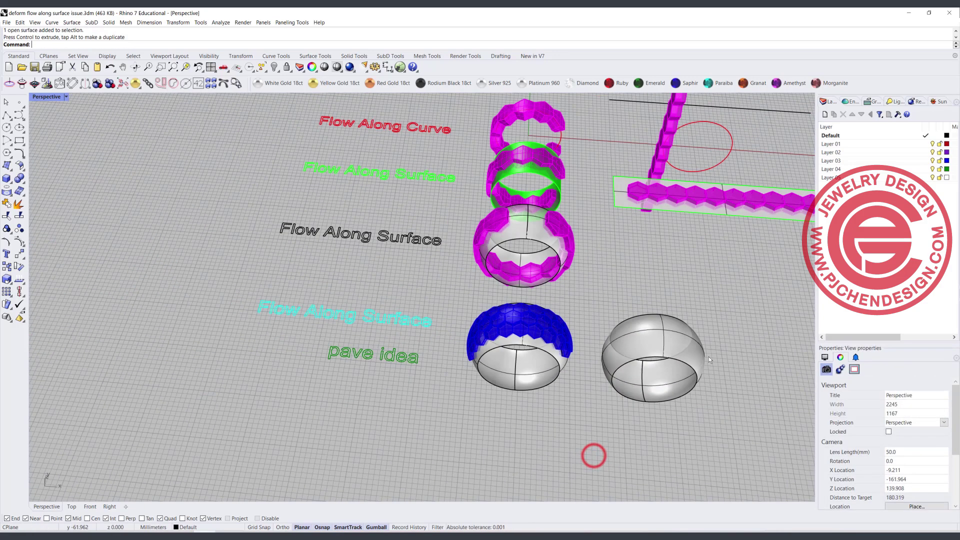
- Flow the three hexagon rows from the flat base surface onto the copied blank domed ring using FlowAlongSrf with Copy=Yes, Rigid=Yes and RigidGroups=No
shift+right_drag(709, 355, 431, 350)
scroll(670, 380, down, 4)
shift+right_drag(652, 373, 534, 363)
right_click(534, 363)
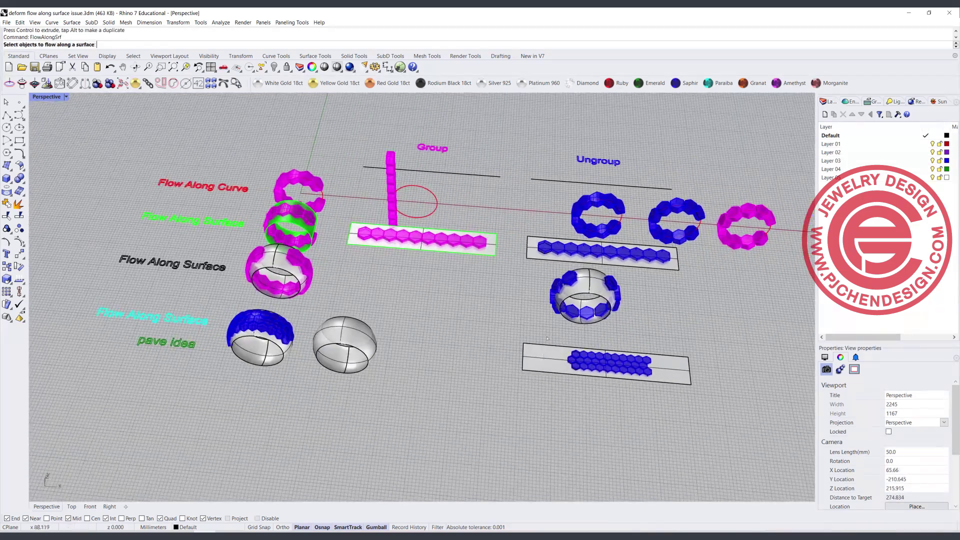
drag(550, 334, 673, 379)
right_click(533, 397)
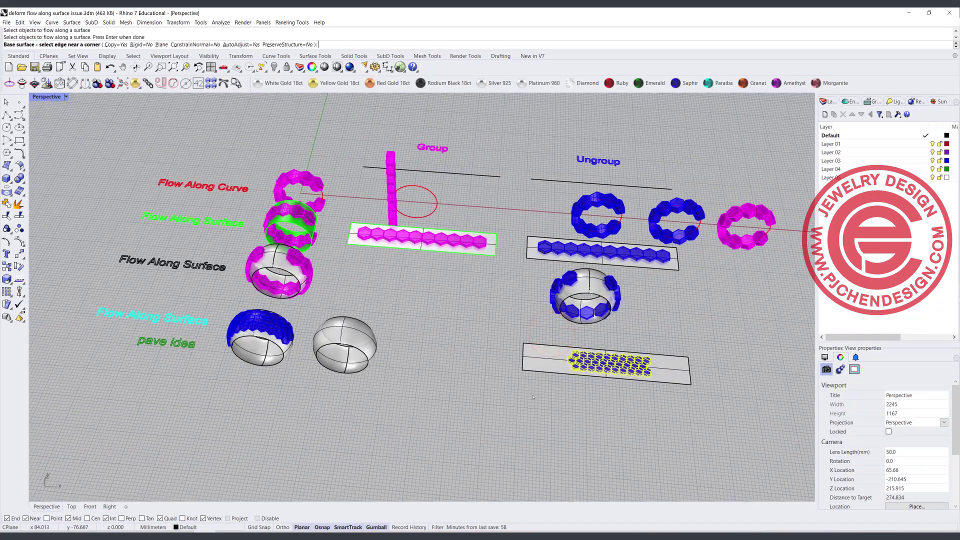
click(529, 350)
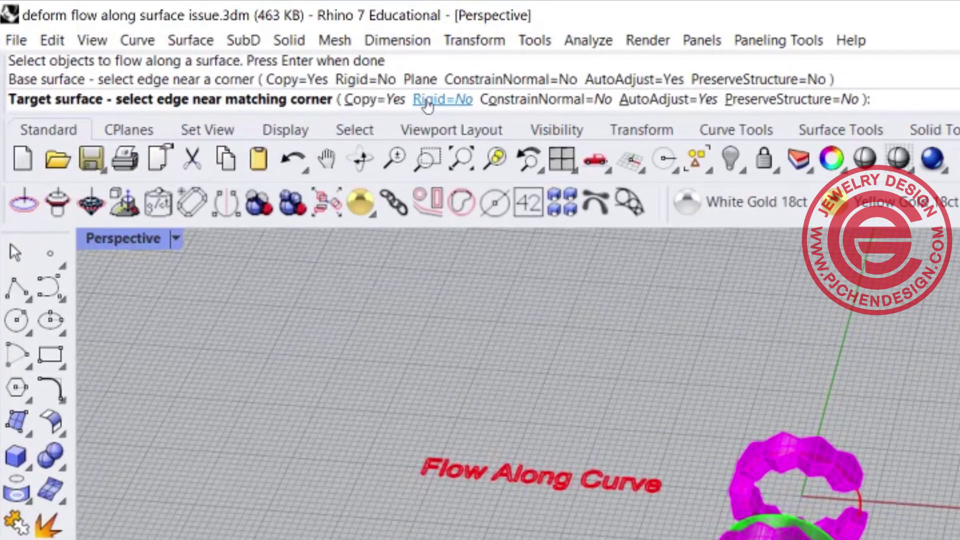
click(428, 100)
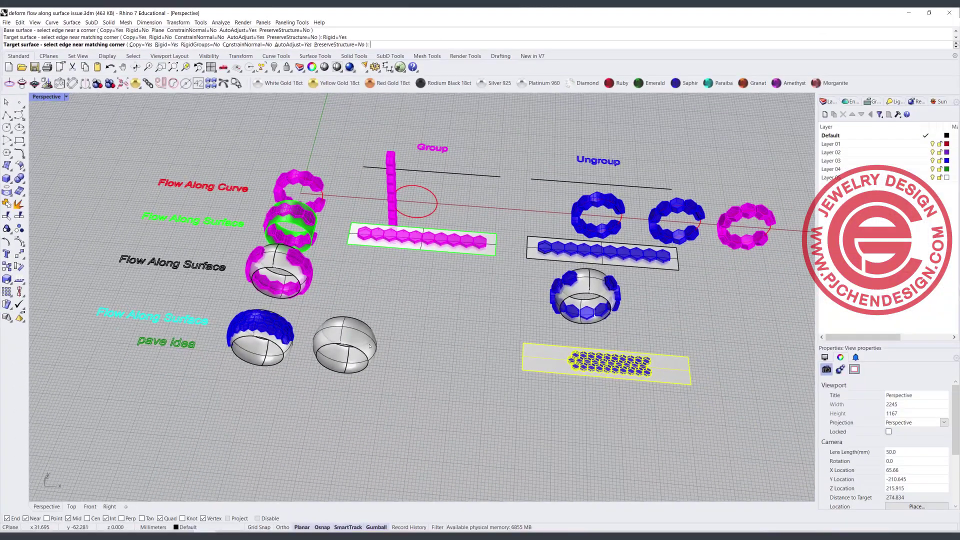
shift+right_drag(393, 343, 459, 329)
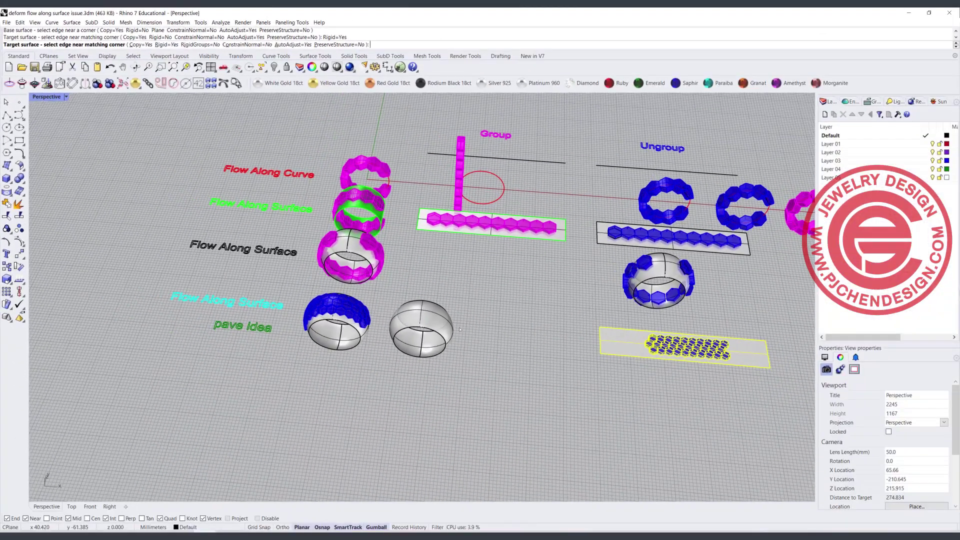
scroll(426, 345, up, 2)
click(427, 334)
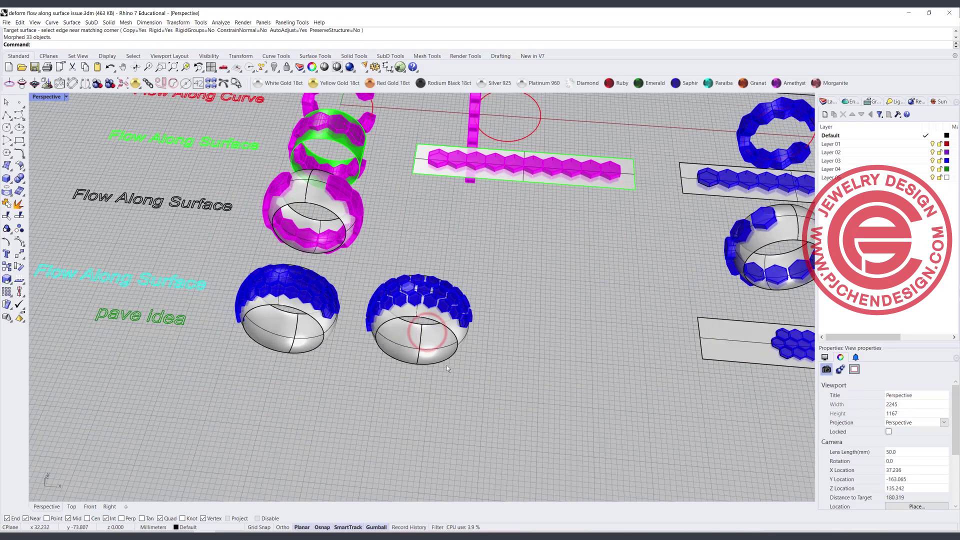
- Inspect the rigidly flowed hexagons on the copied ring from the front, side and above, highlighting one end hexagon
right_drag(446, 365, 451, 222)
scroll(462, 315, up, 6)
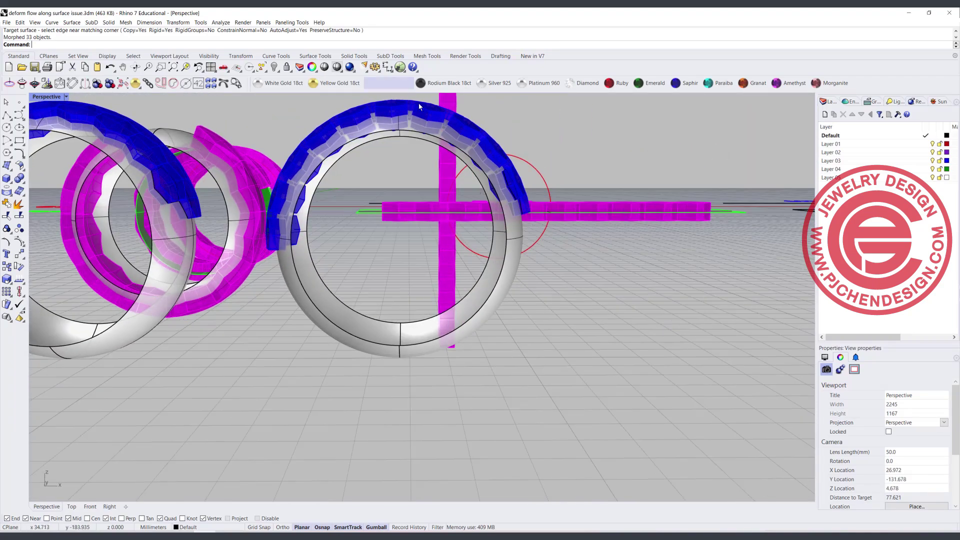
right_drag(434, 181, 237, 125)
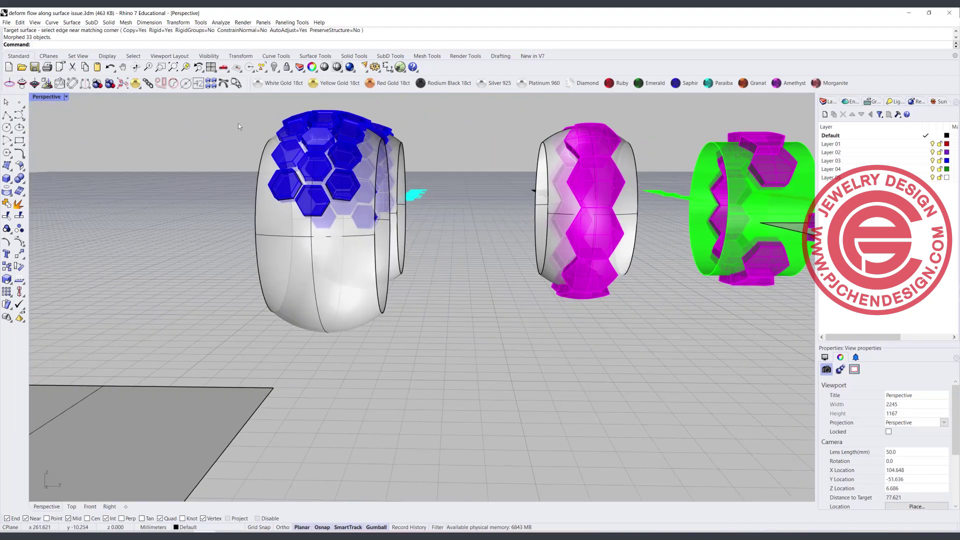
right_drag(371, 128, 375, 162)
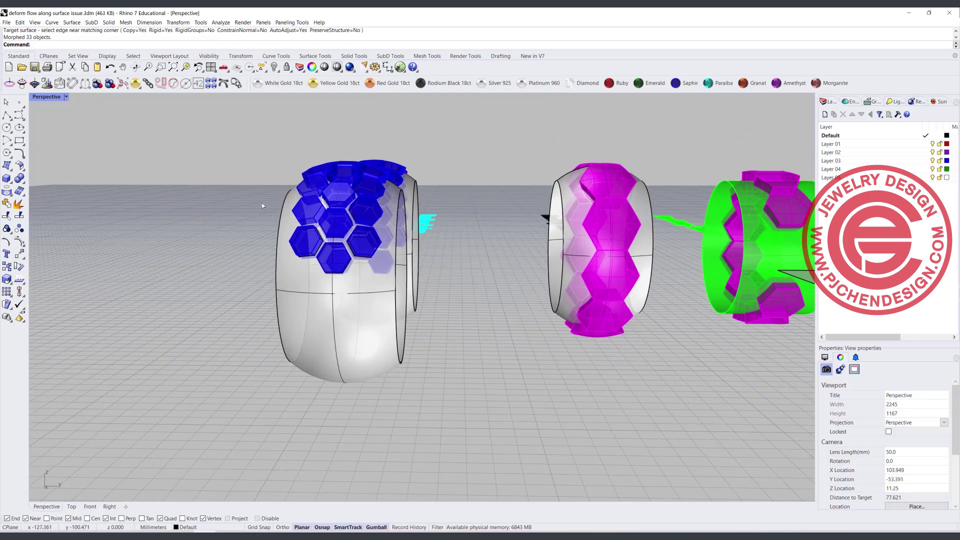
right_drag(441, 246, 502, 270)
scroll(489, 265, down, 2)
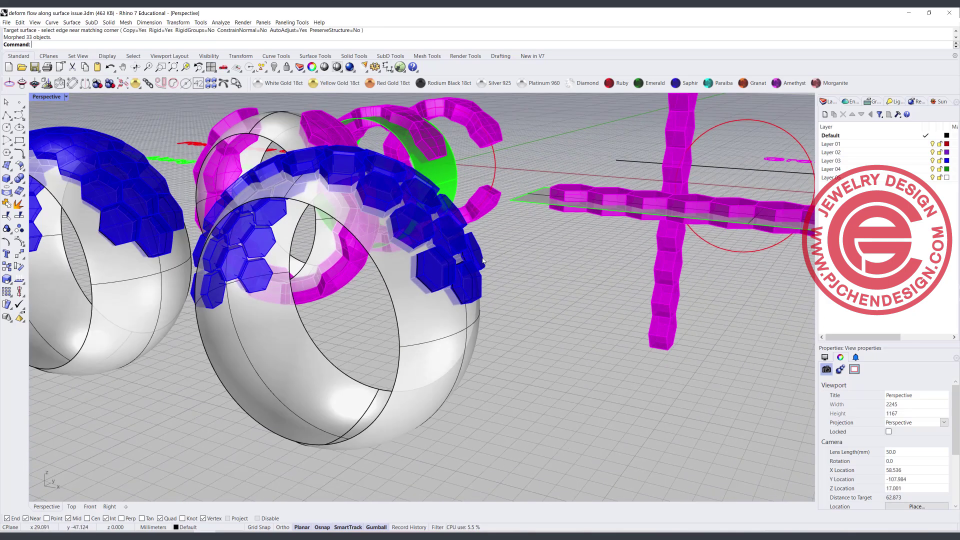
click(482, 258)
right_drag(499, 281, 496, 338)
scroll(545, 295, down, 4)
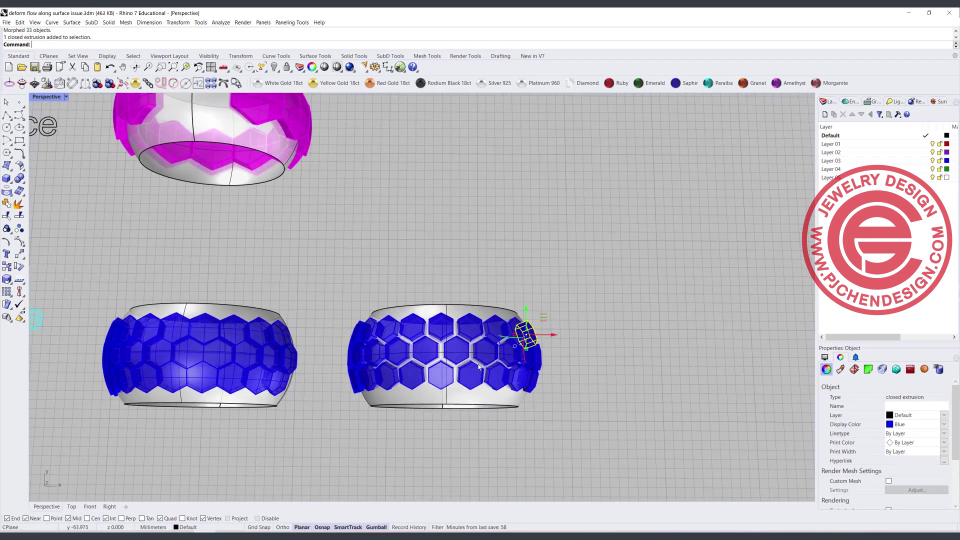
- Compare the hexagon shapes and spacing on the two pave idea rings from above and at oblique angles
scroll(476, 351, up, 2)
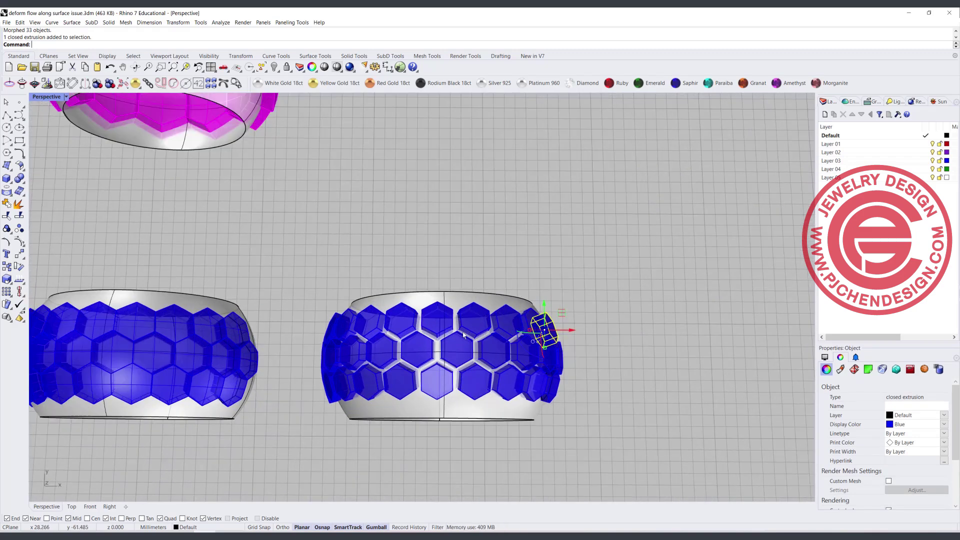
scroll(533, 364, down, 3)
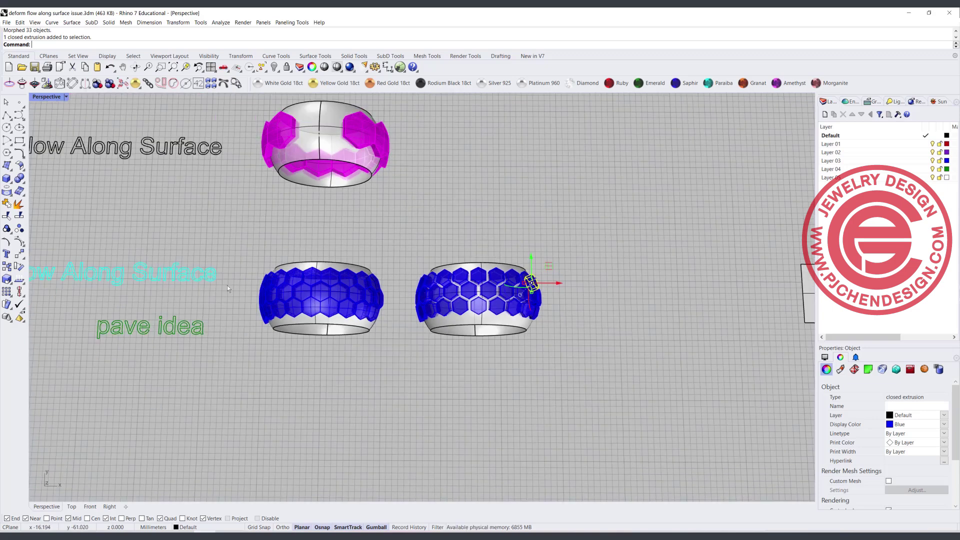
scroll(227, 286, down, 2)
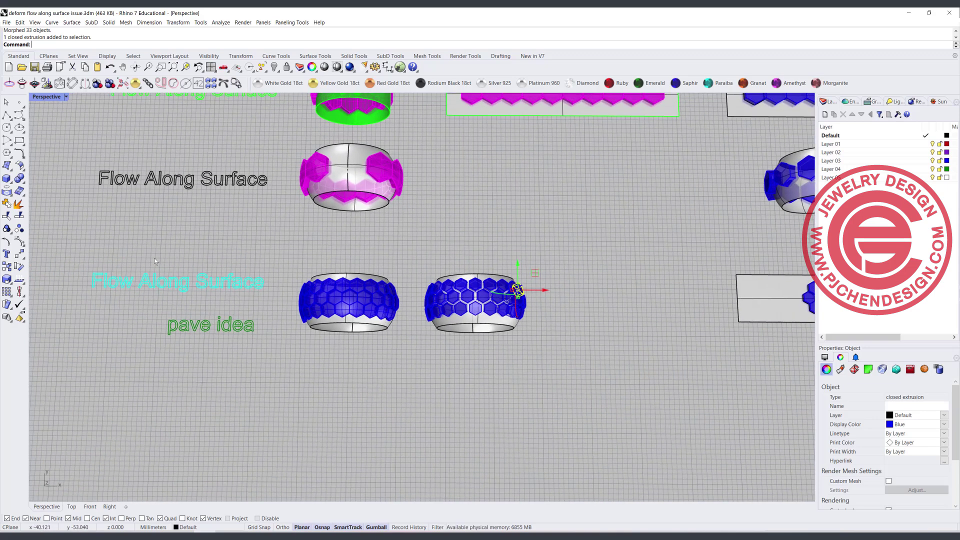
right_drag(491, 350, 452, 310)
scroll(452, 310, up, 3)
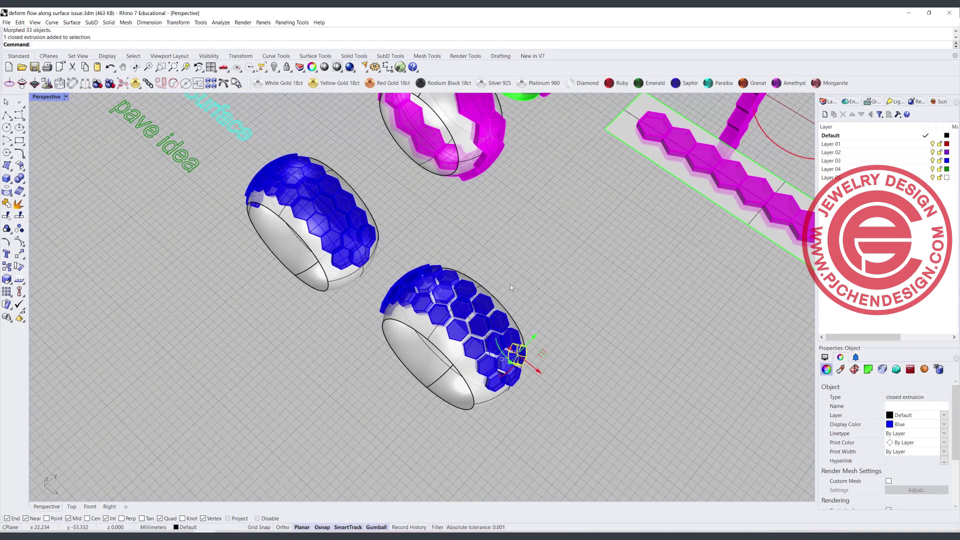
scroll(469, 295, down, 4)
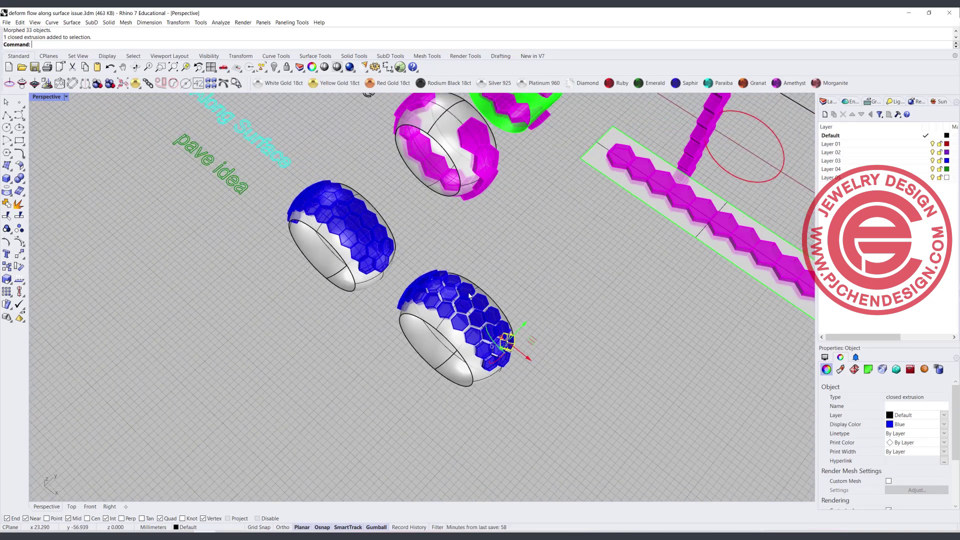
right_drag(469, 299, 447, 295)
scroll(448, 295, up, 4)
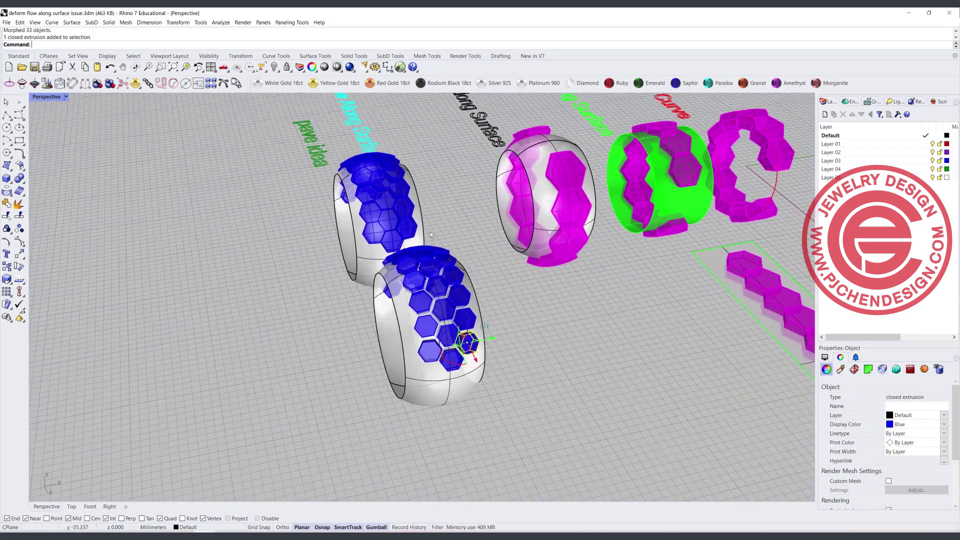
scroll(392, 295, down, 5)
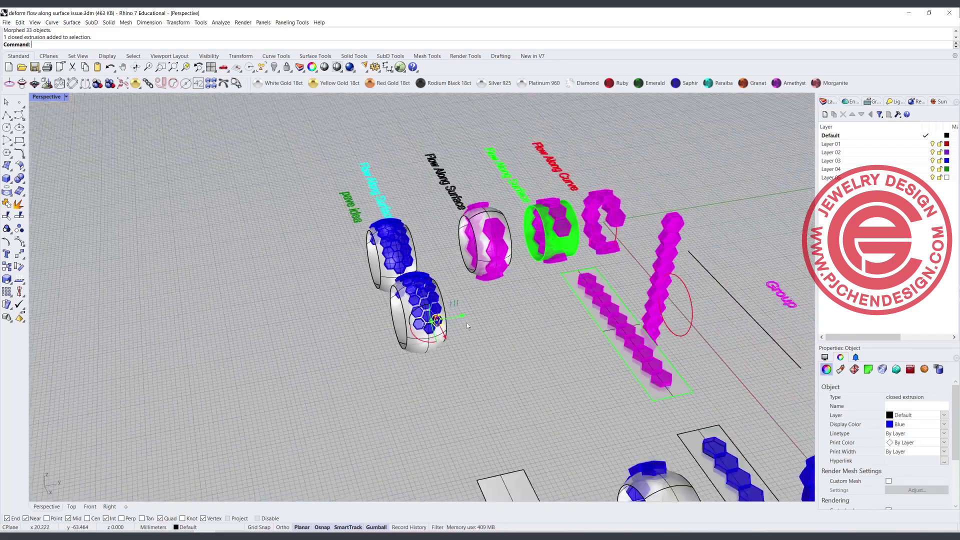
right_drag(466, 323, 409, 313)
scroll(514, 220, up, 5)
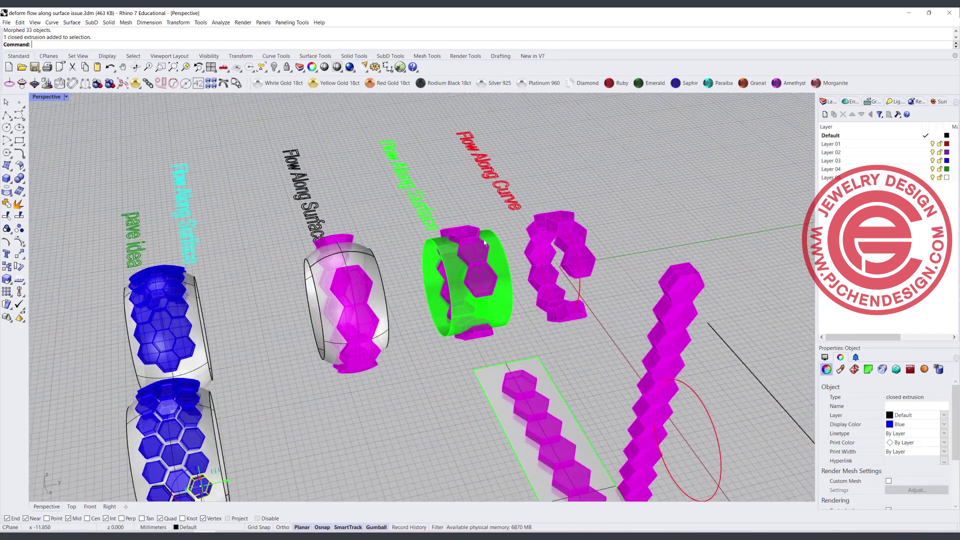
- Examine the green cylindrical ring and the magenta domed ring, highlighting their surfaces and the hexagon group on the green ring
right_drag(476, 287, 500, 272)
click(510, 265)
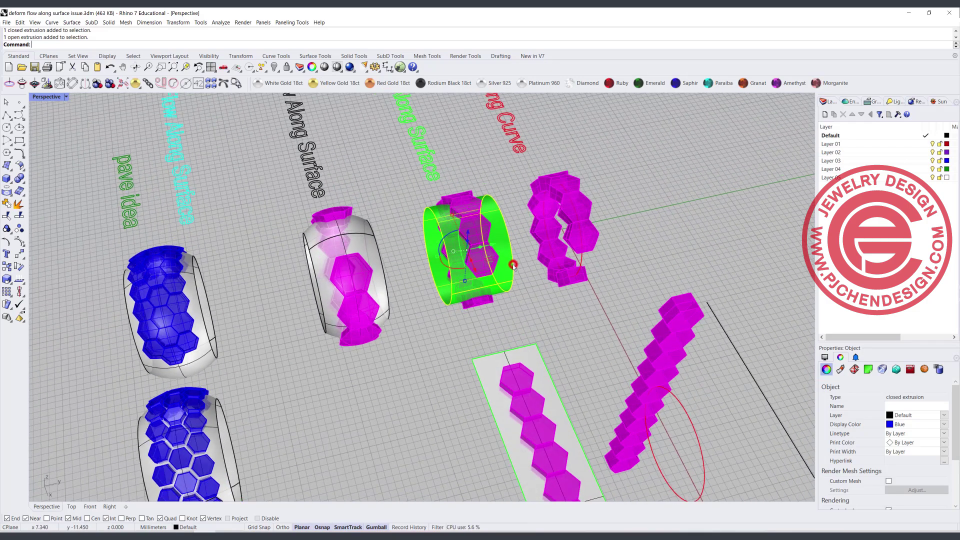
click(526, 309)
scroll(399, 242, down, 4)
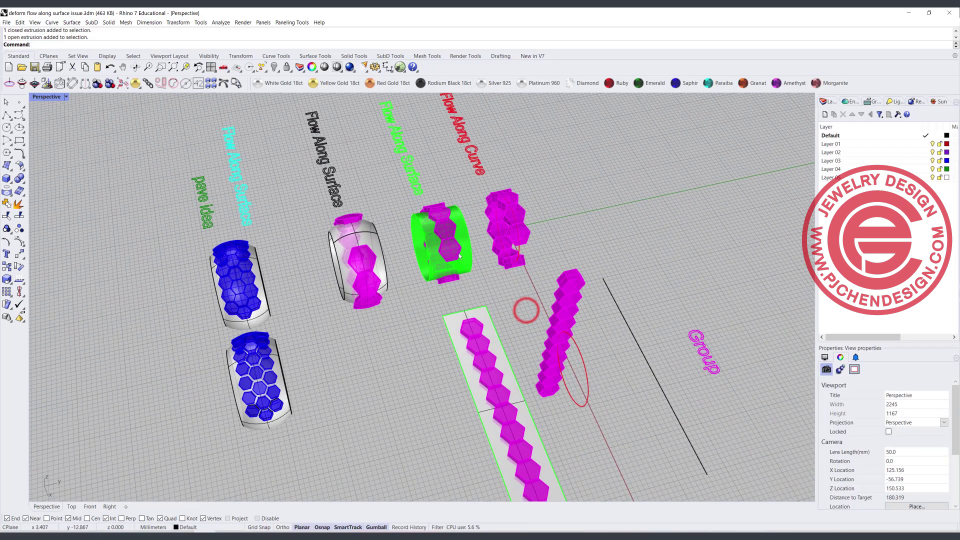
right_drag(320, 255, 409, 267)
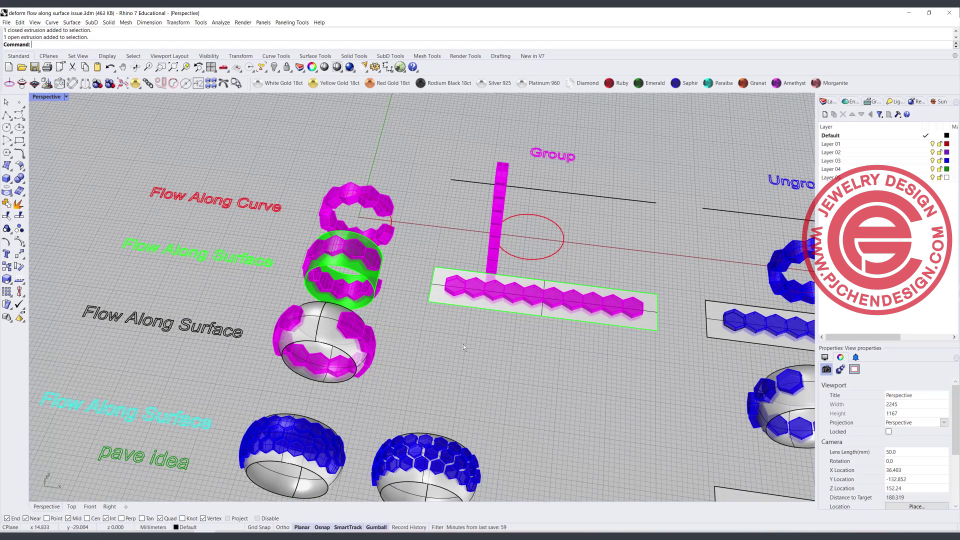
shift+right_drag(491, 355, 496, 298)
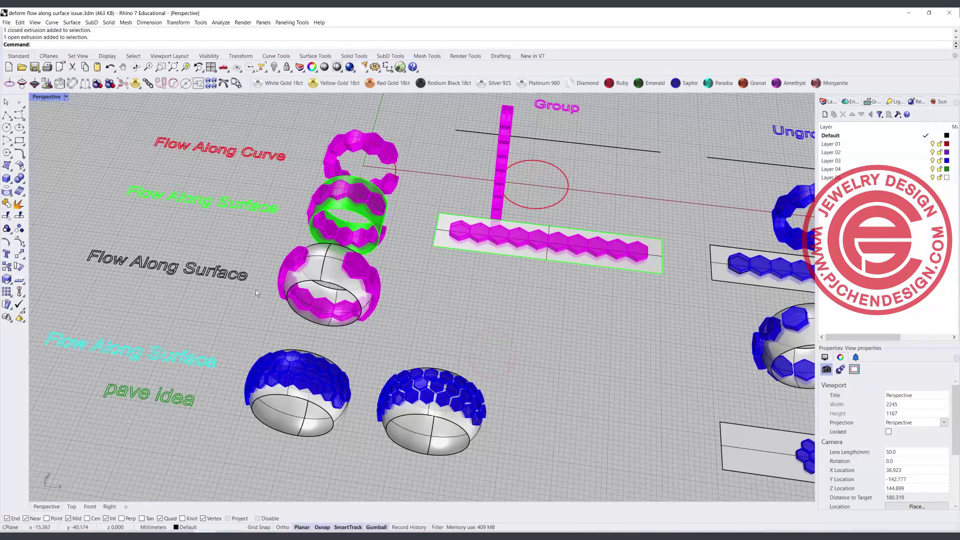
click(322, 257)
click(374, 218)
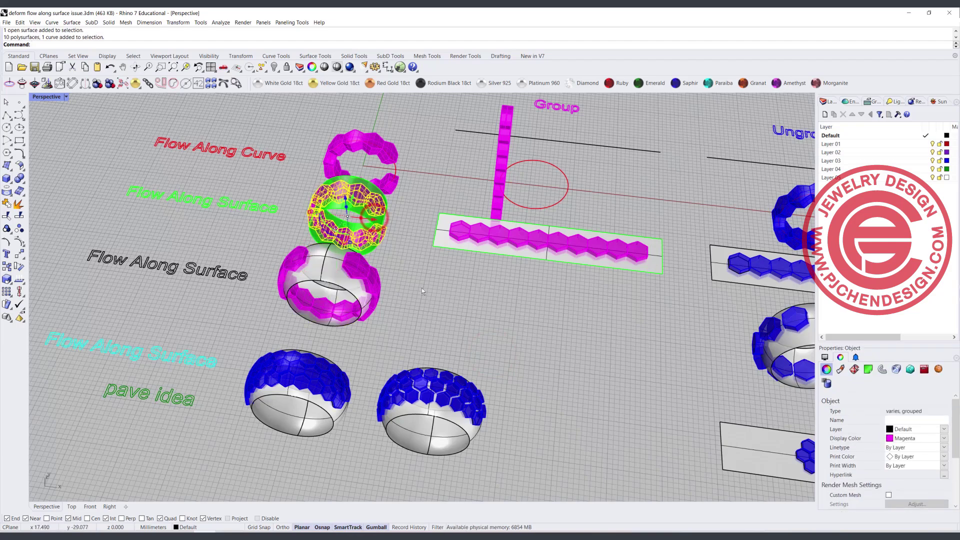
click(422, 291)
right_drag(422, 291, 310, 280)
scroll(341, 233, up, 8)
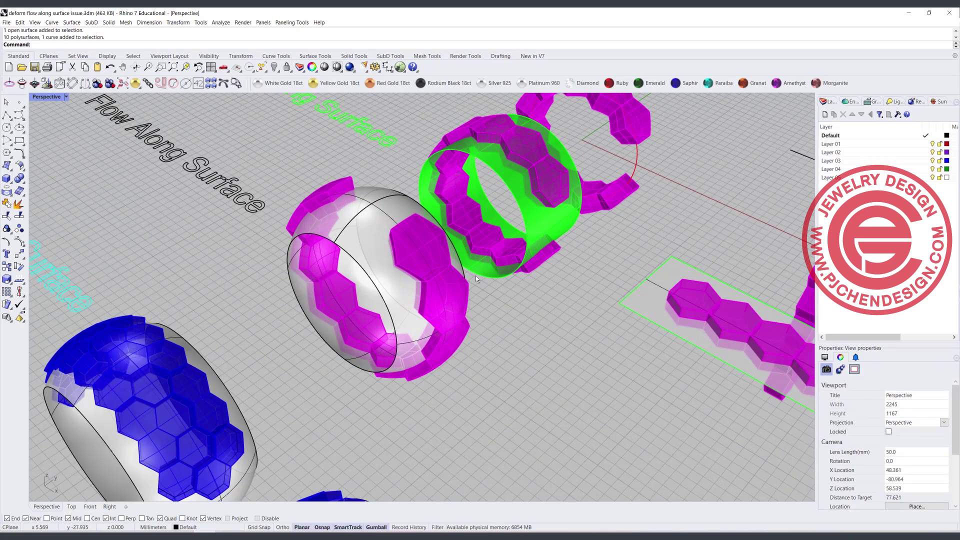
right_drag(407, 271, 484, 301)
scroll(488, 264, down, 4)
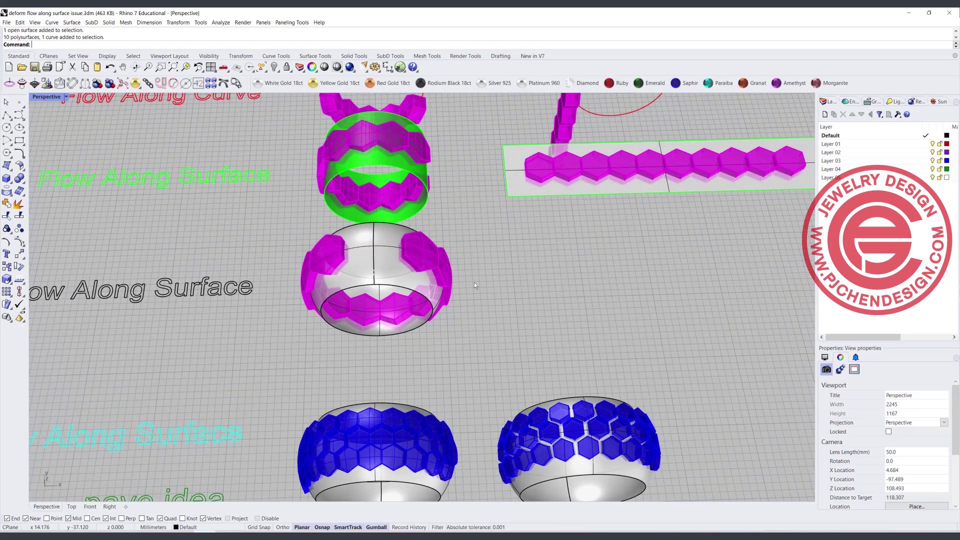
- Compare the grouped magenta hexagons on the domed ring with the individual blue hexagons on the first pave ring by highlighting them
right_drag(474, 285, 414, 216)
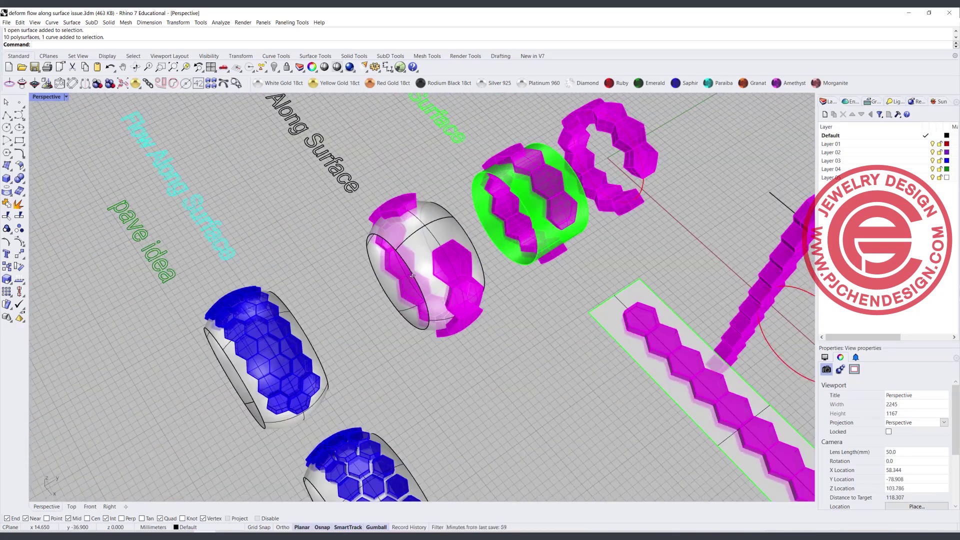
click(412, 199)
click(254, 287)
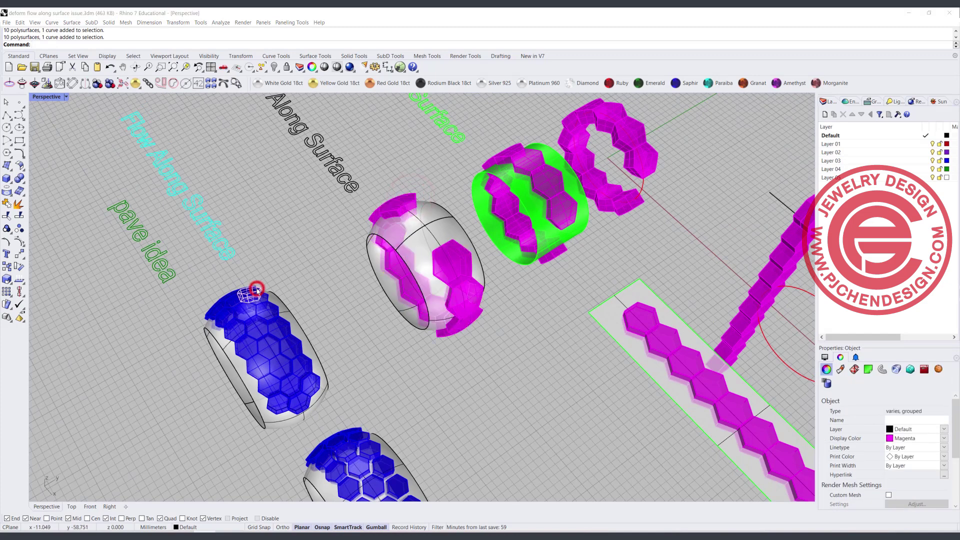
click(221, 291)
click(227, 292)
click(291, 274)
right_drag(416, 237, 438, 243)
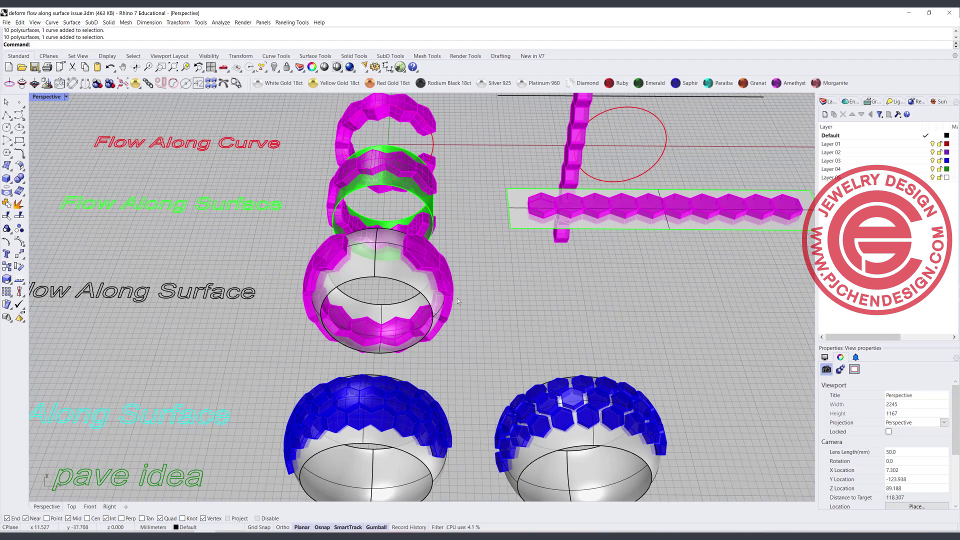
- Highlight the grouped hexagon strip on the green-edged base surface and review the whole Group and Ungroup layout from above
right_drag(545, 204, 554, 206)
scroll(569, 156, up, 3)
click(572, 157)
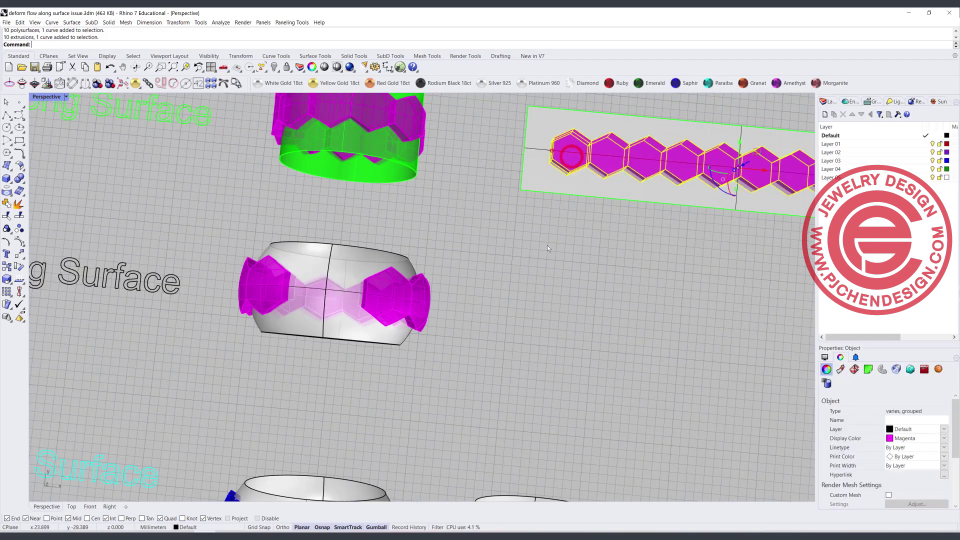
click(547, 245)
scroll(546, 245, down, 6)
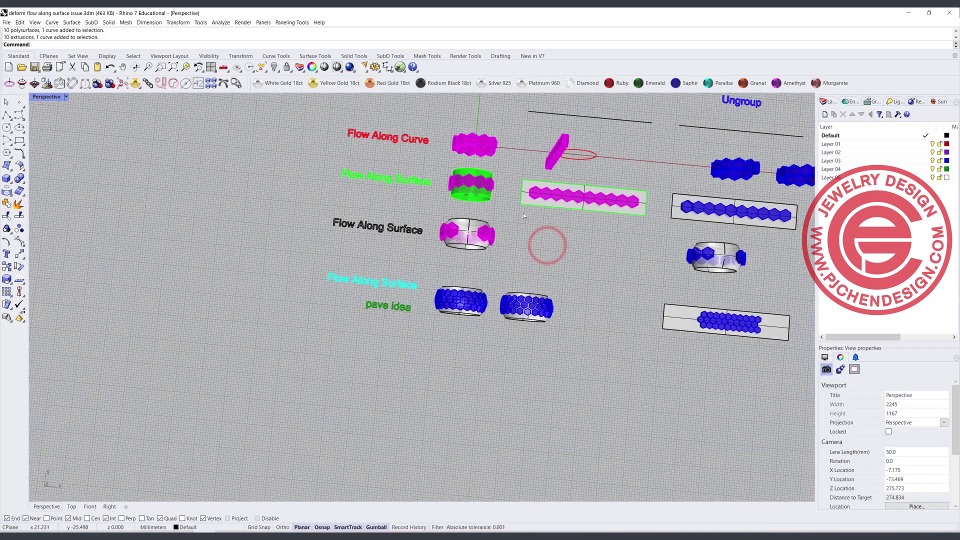
scroll(631, 241, down, 2)
shift+right_drag(631, 241, 455, 277)
right_drag(550, 292, 579, 305)
scroll(578, 305, up, 4)
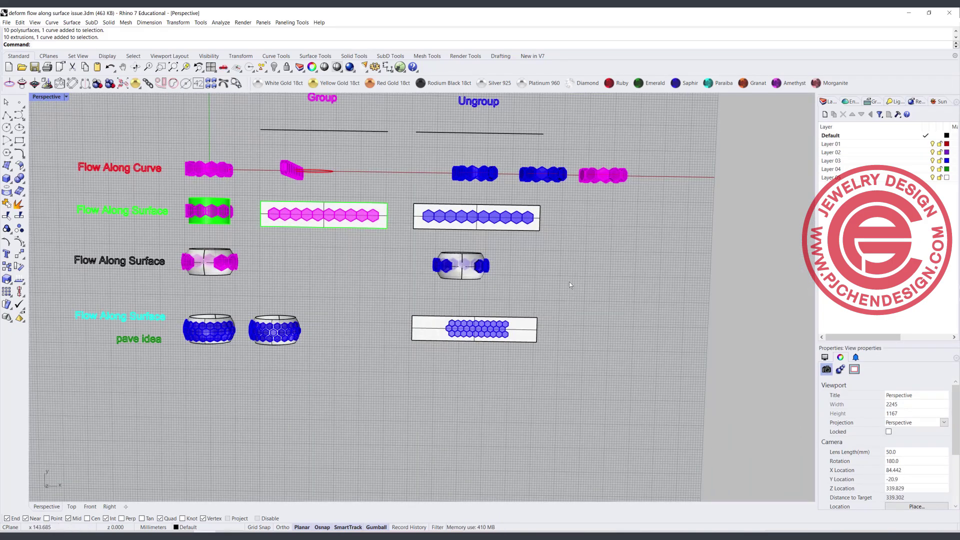
shift+right_drag(569, 281, 588, 309)
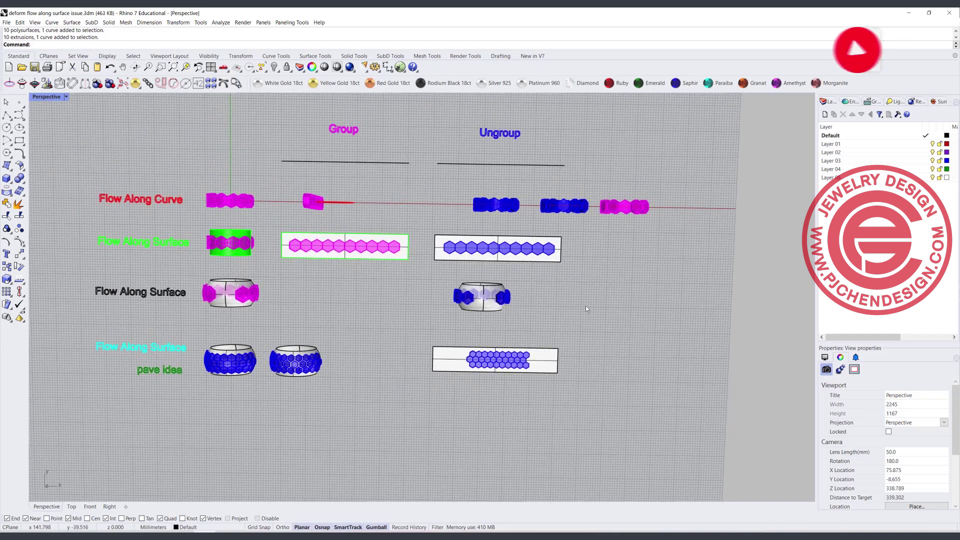